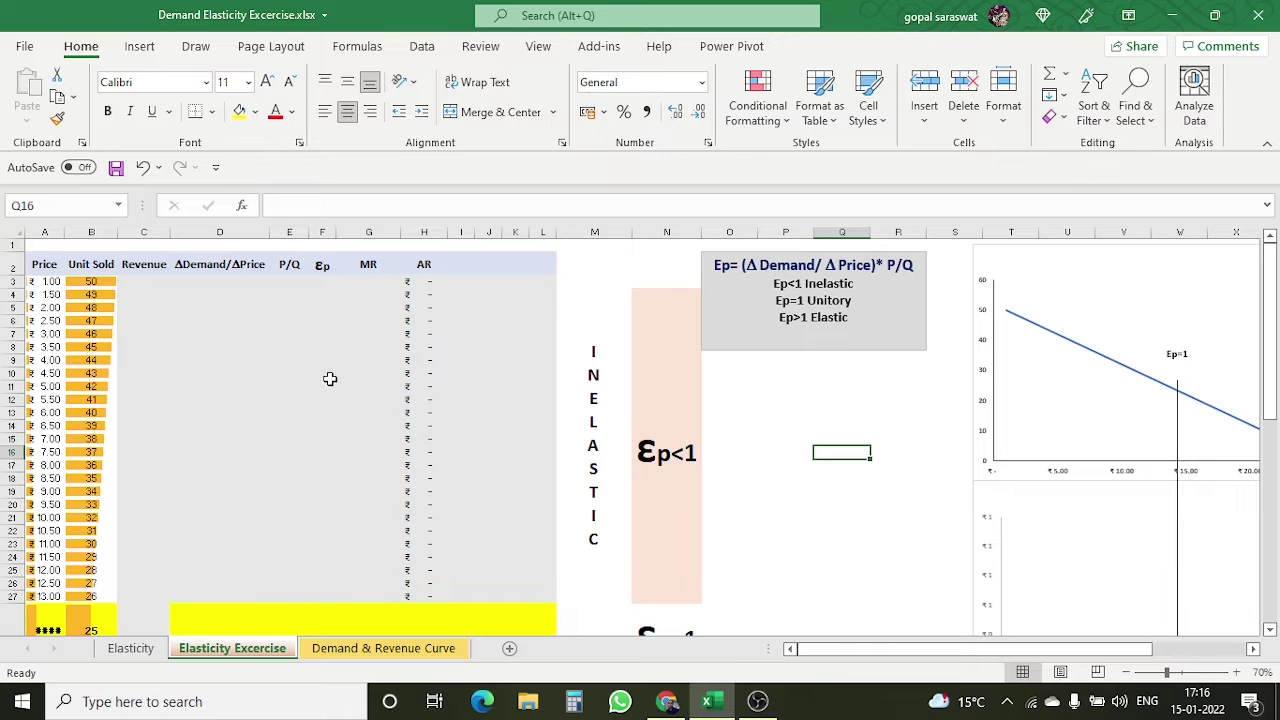
Review the Price column on the Elasticity Excercise sheet from its first value to its last, including the increment formula
click(235, 360)
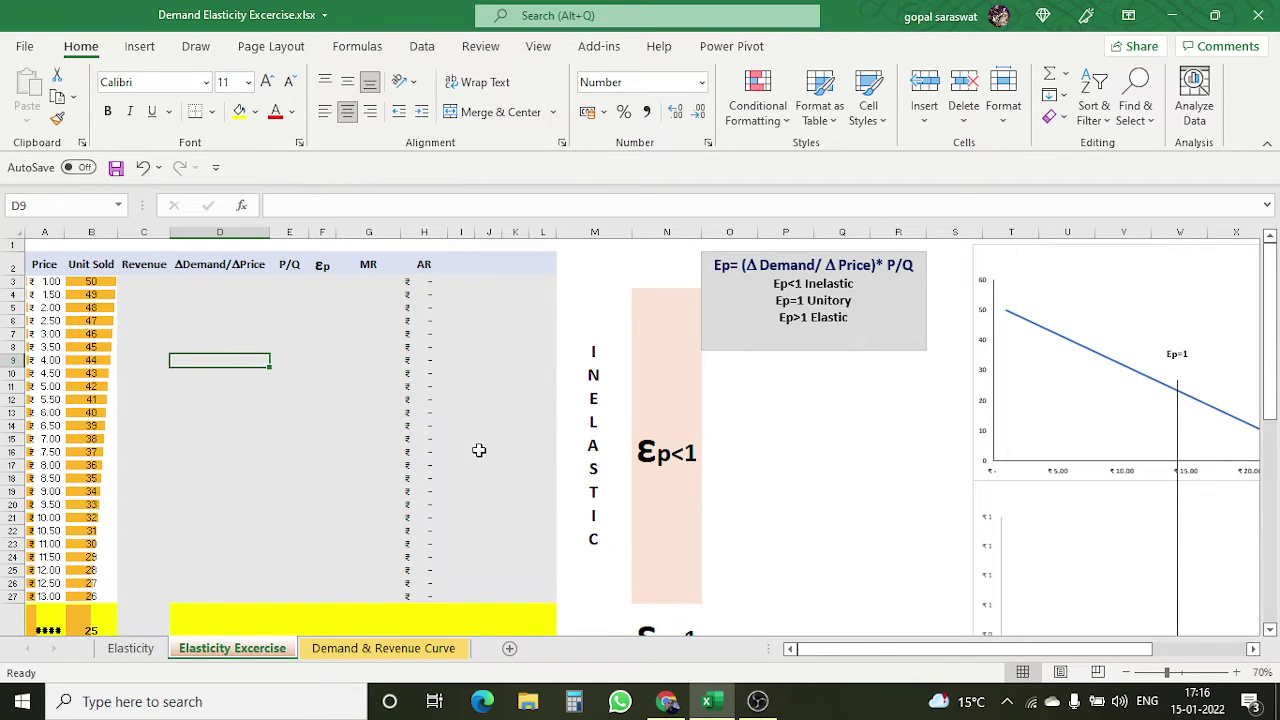
ctrl+scroll(479, 450, up, 1)
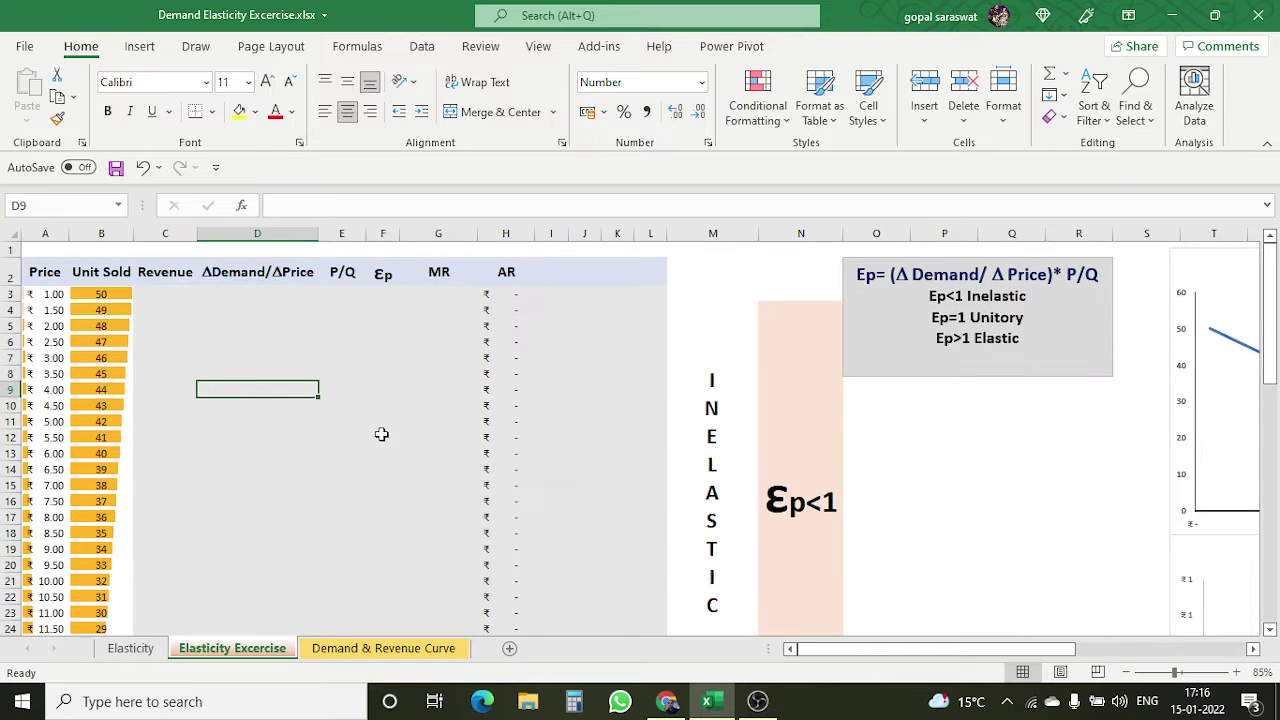
click(34, 272)
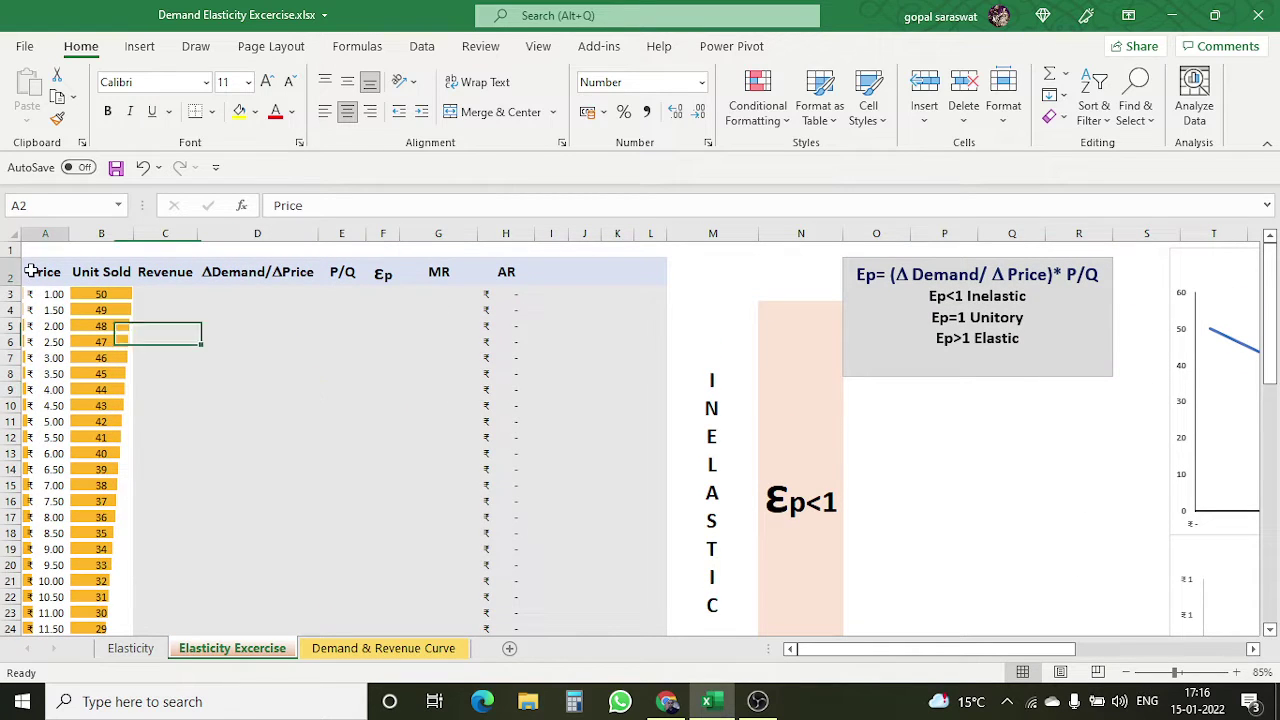
click(53, 296)
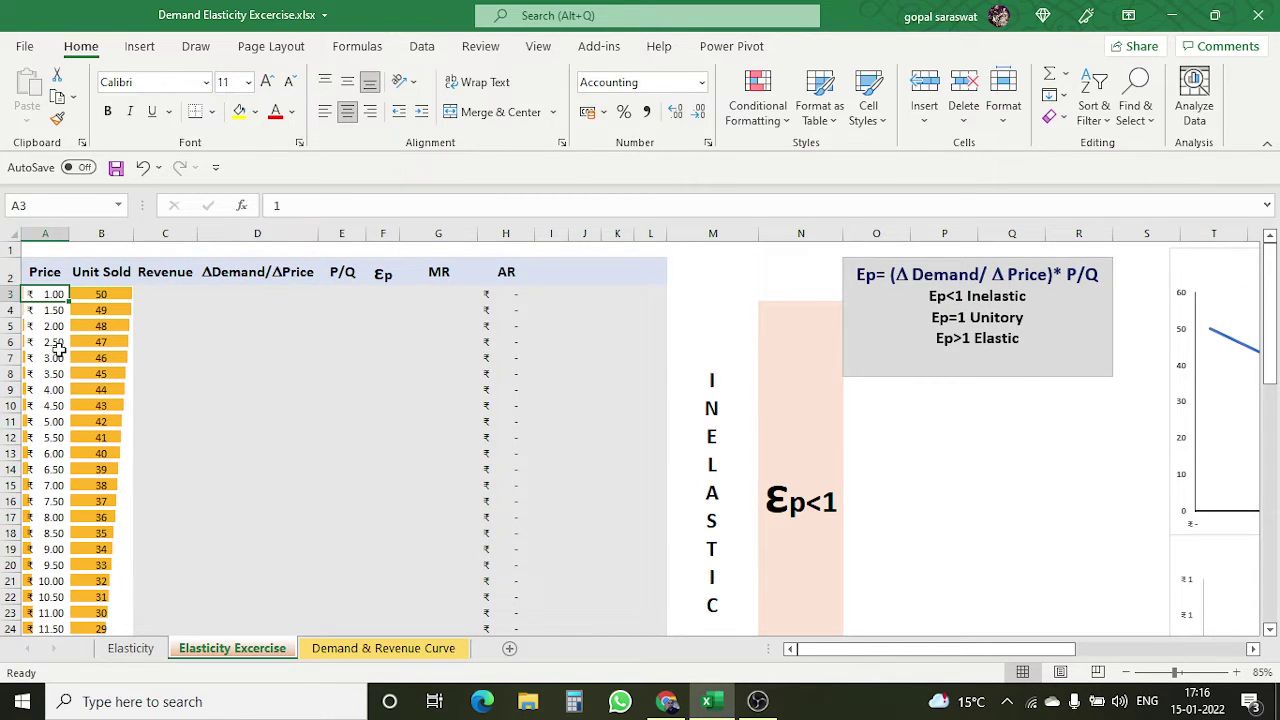
click(56, 312)
scroll(62, 329, down, 4)
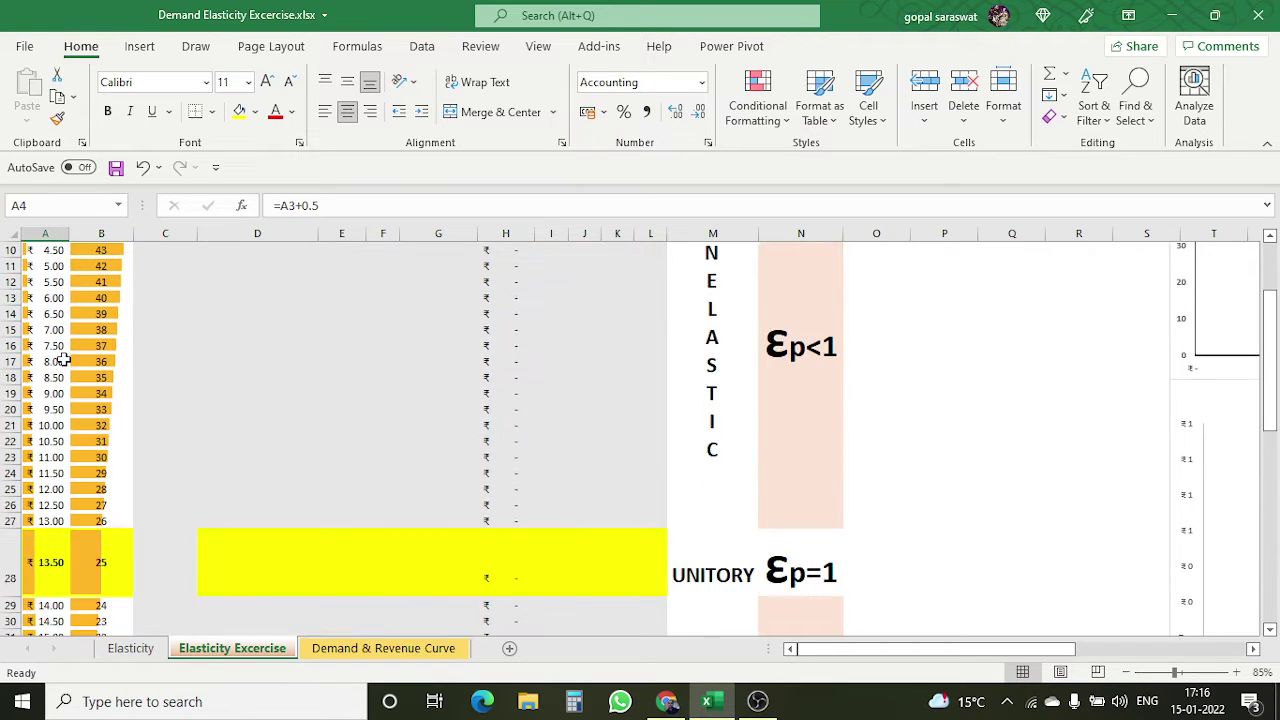
scroll(62, 361, down, 9)
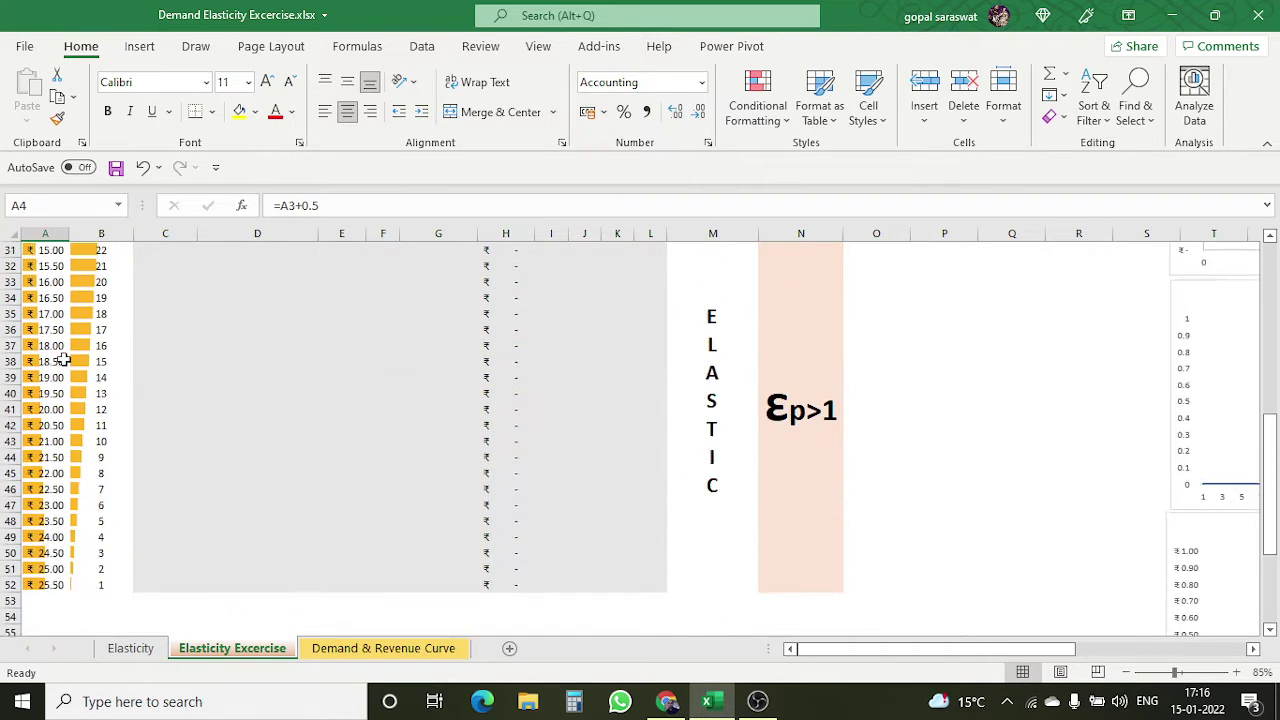
click(53, 442)
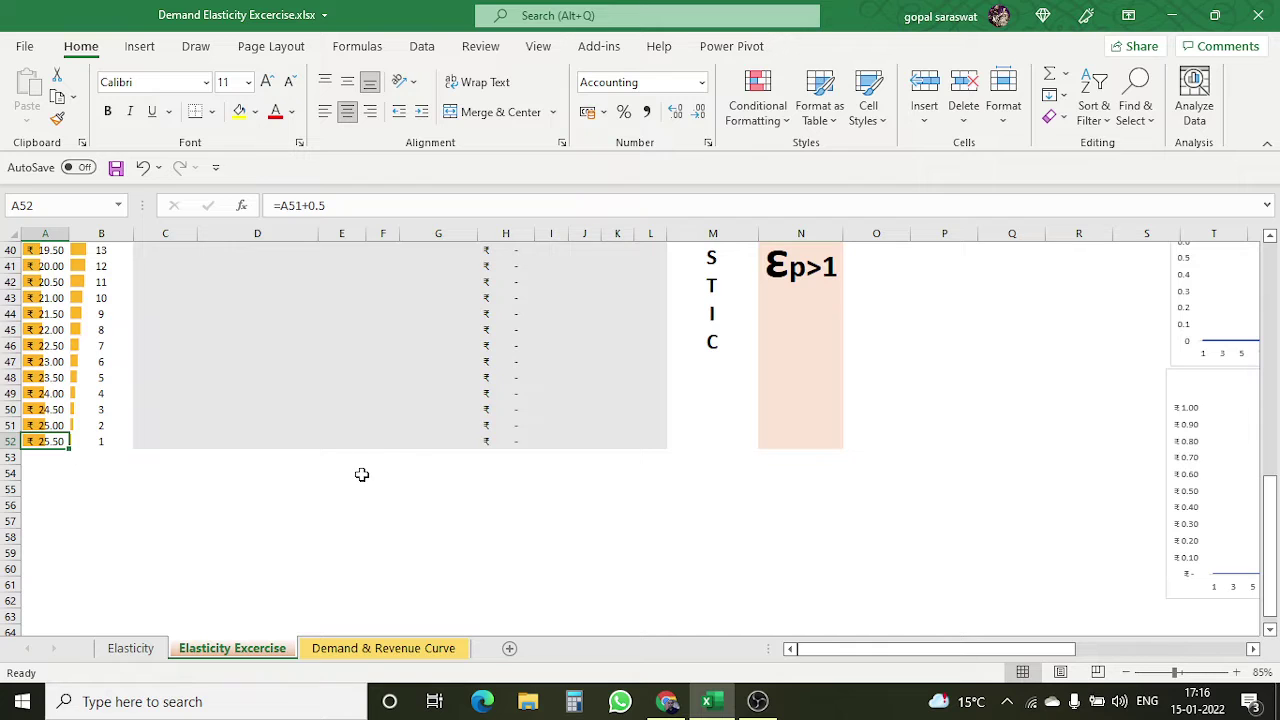
scroll(362, 474, up, 13)
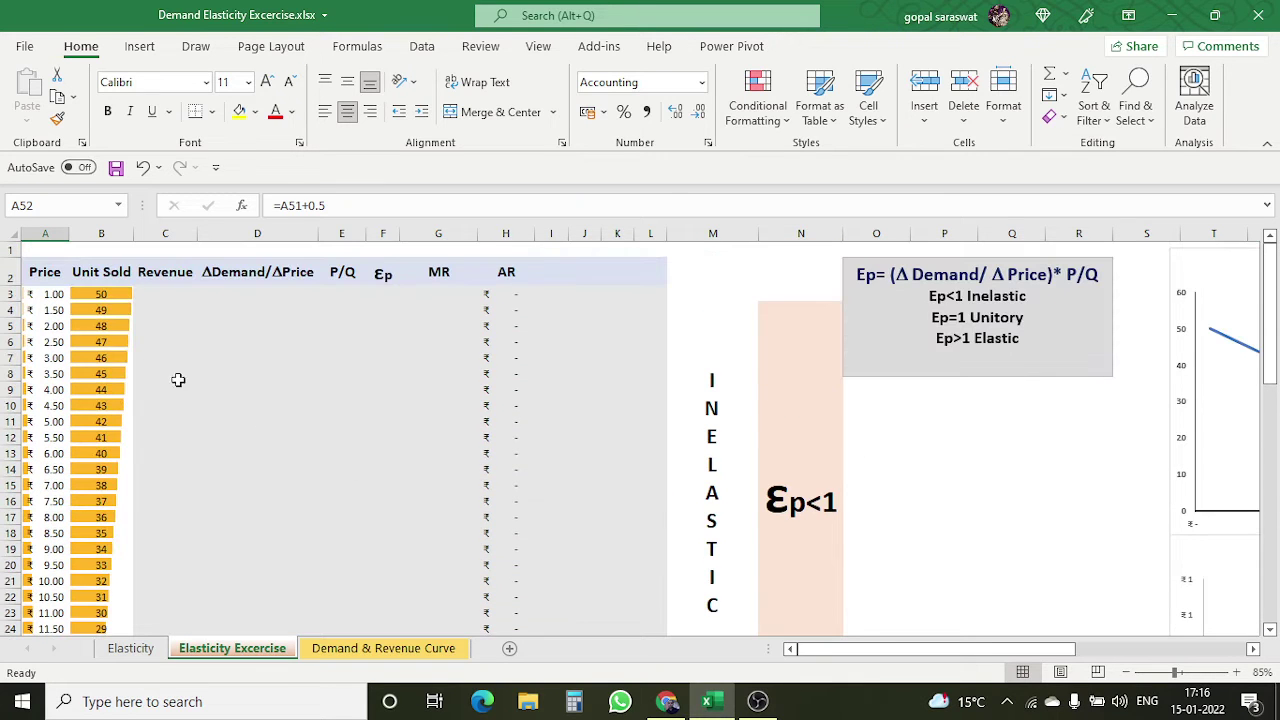
Examine the Unit Sold column against the Price column, comparing the first, middle and last rows and their formulas
click(97, 275)
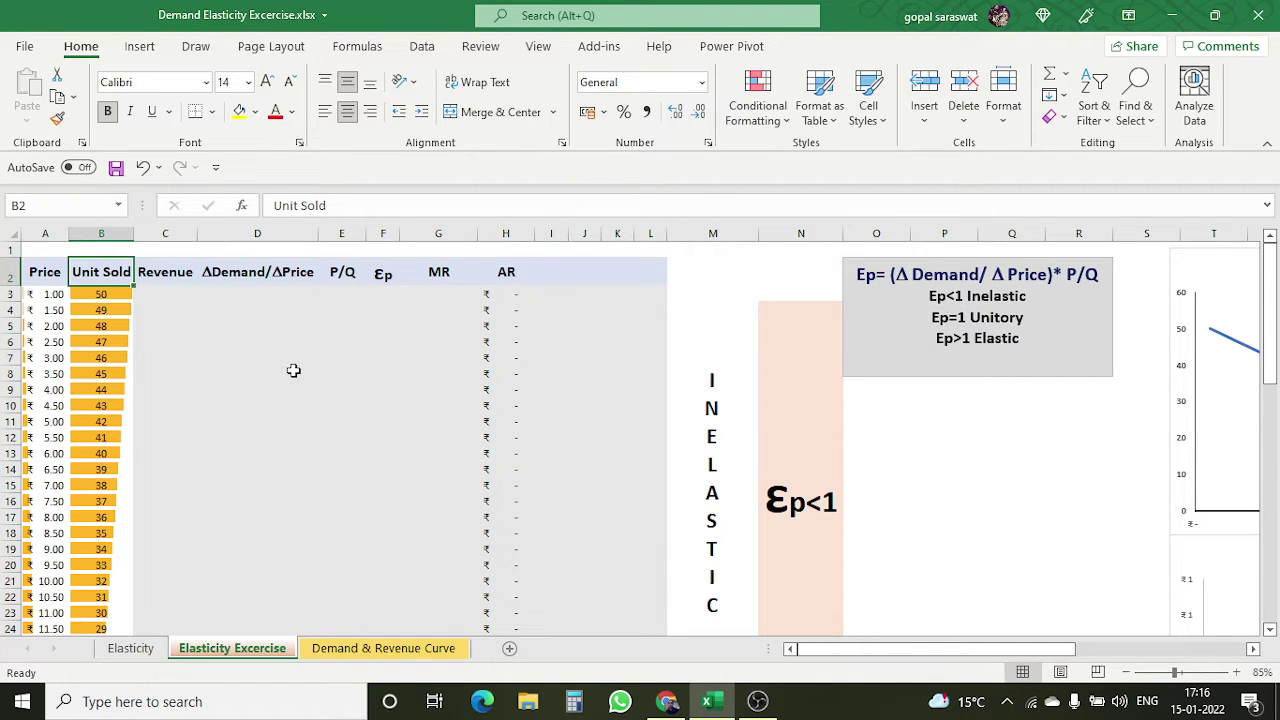
click(108, 297)
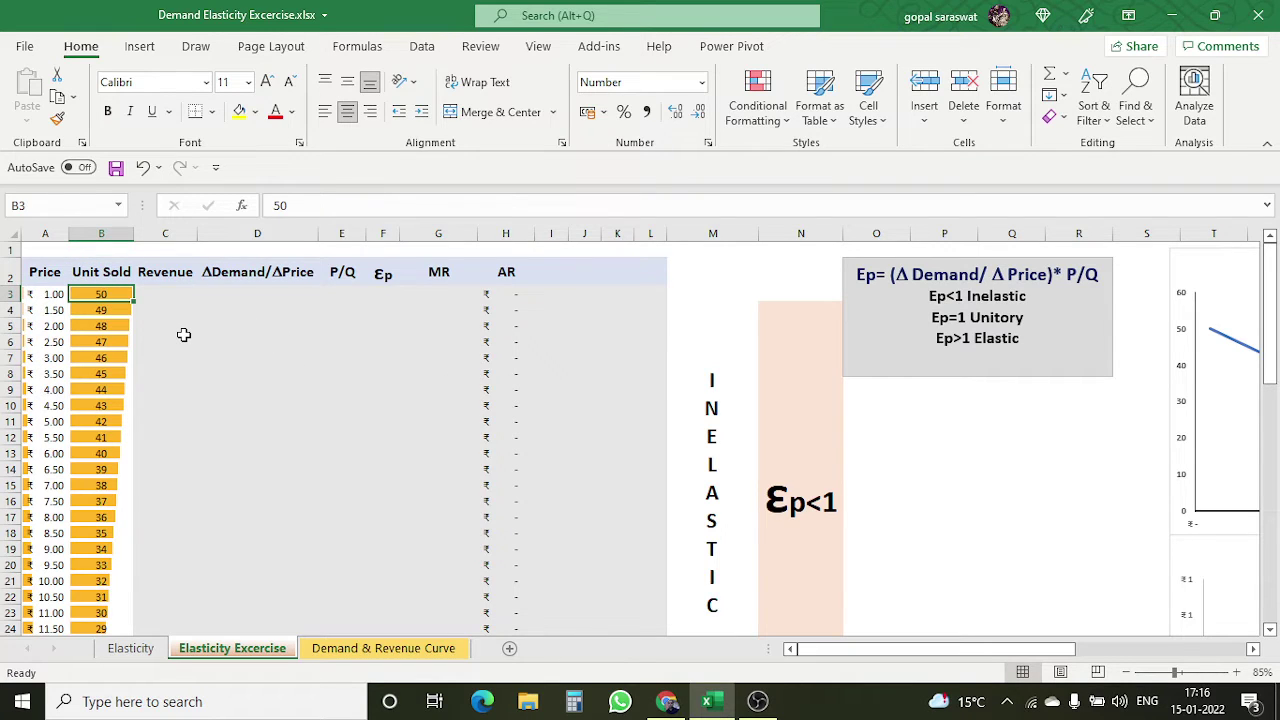
click(35, 299)
click(118, 292)
scroll(112, 345, down, 1)
click(53, 347)
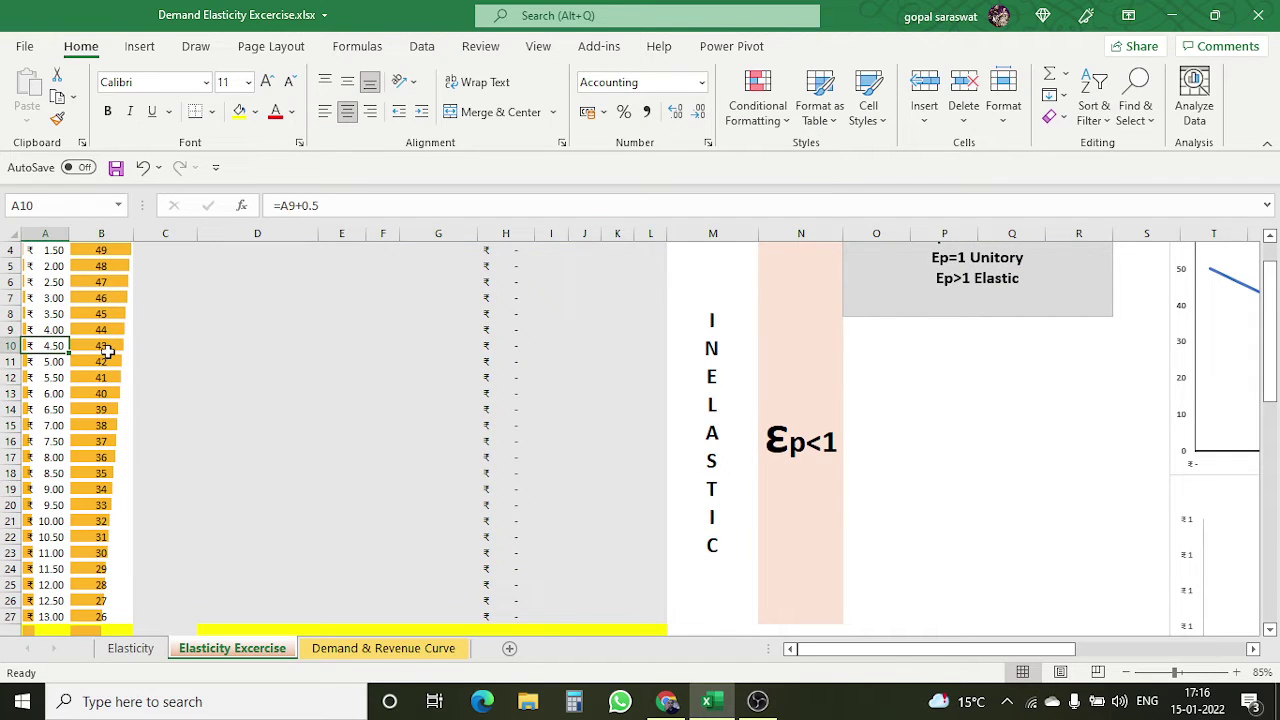
click(108, 346)
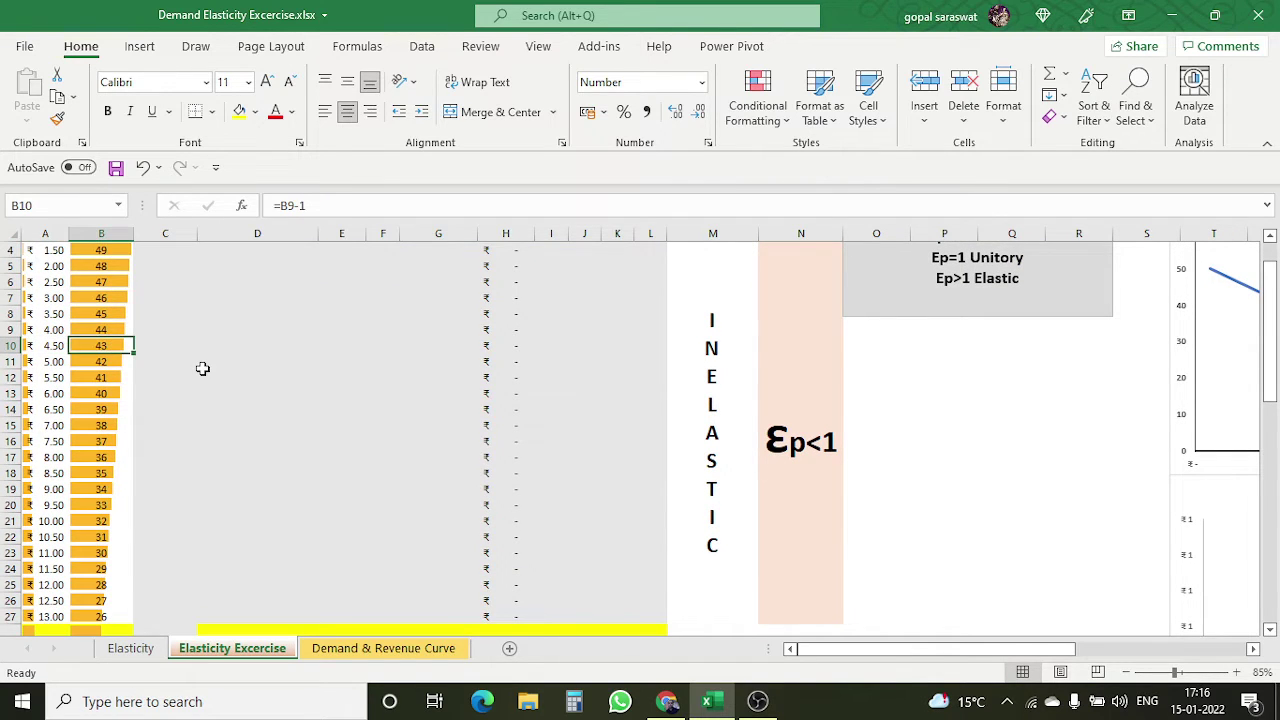
scroll(120, 400, down, 11)
click(55, 487)
click(96, 488)
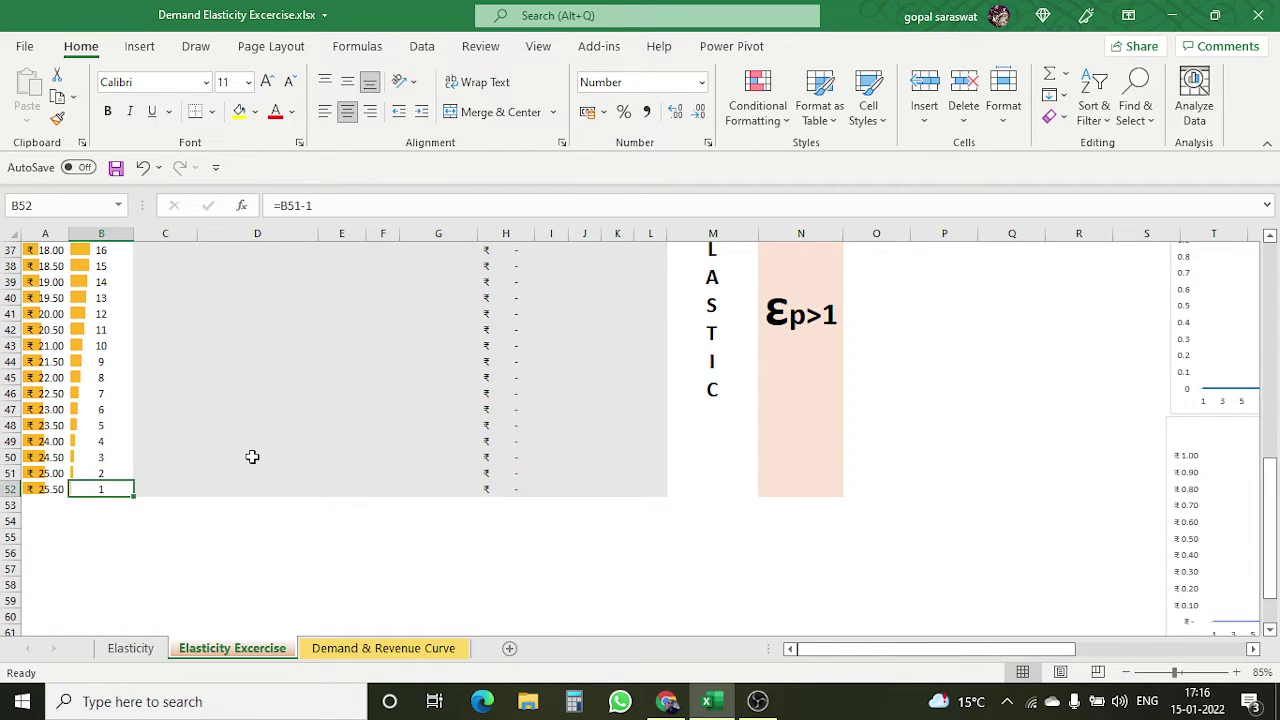
scroll(252, 456, up, 12)
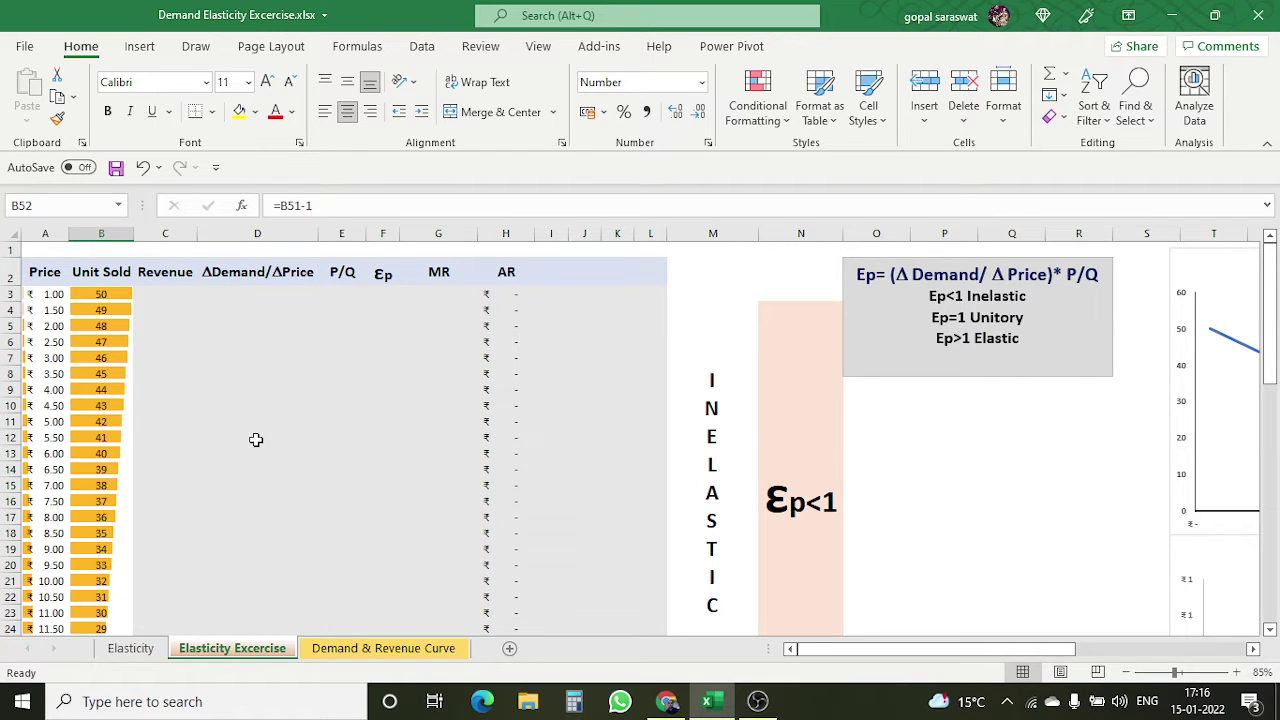
scroll(131, 382, down, 8)
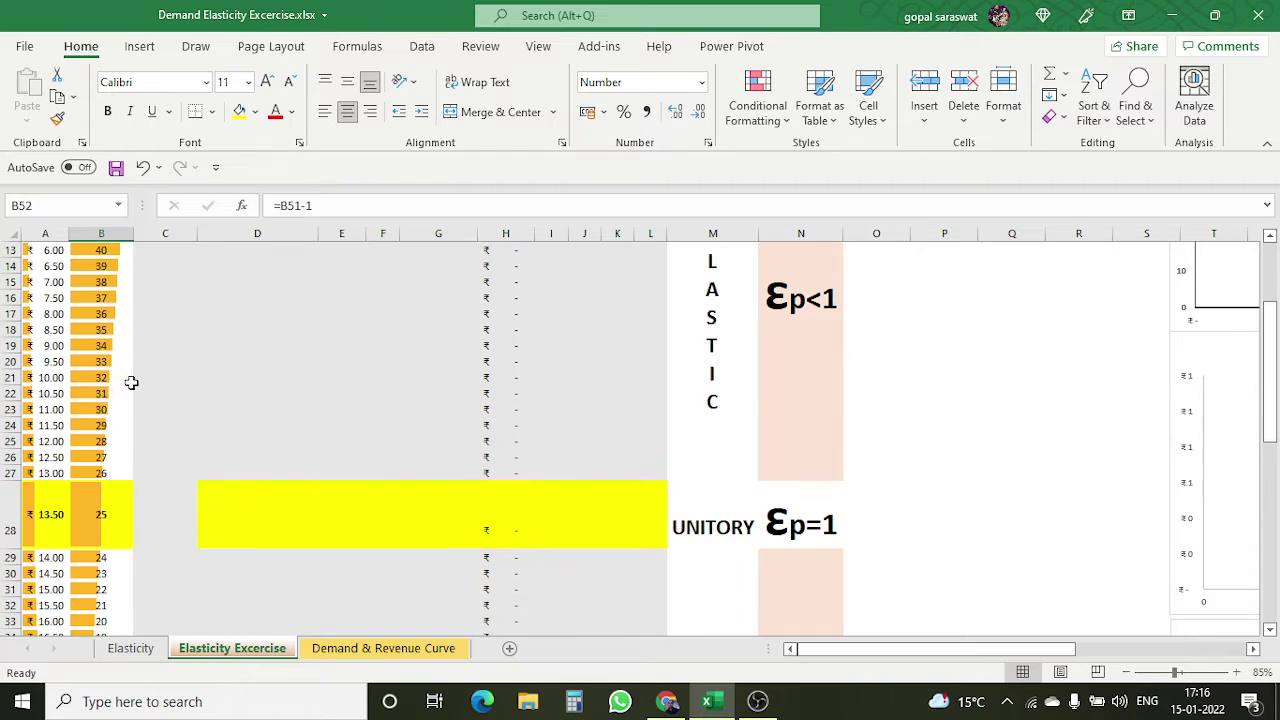
scroll(136, 402, up, 8)
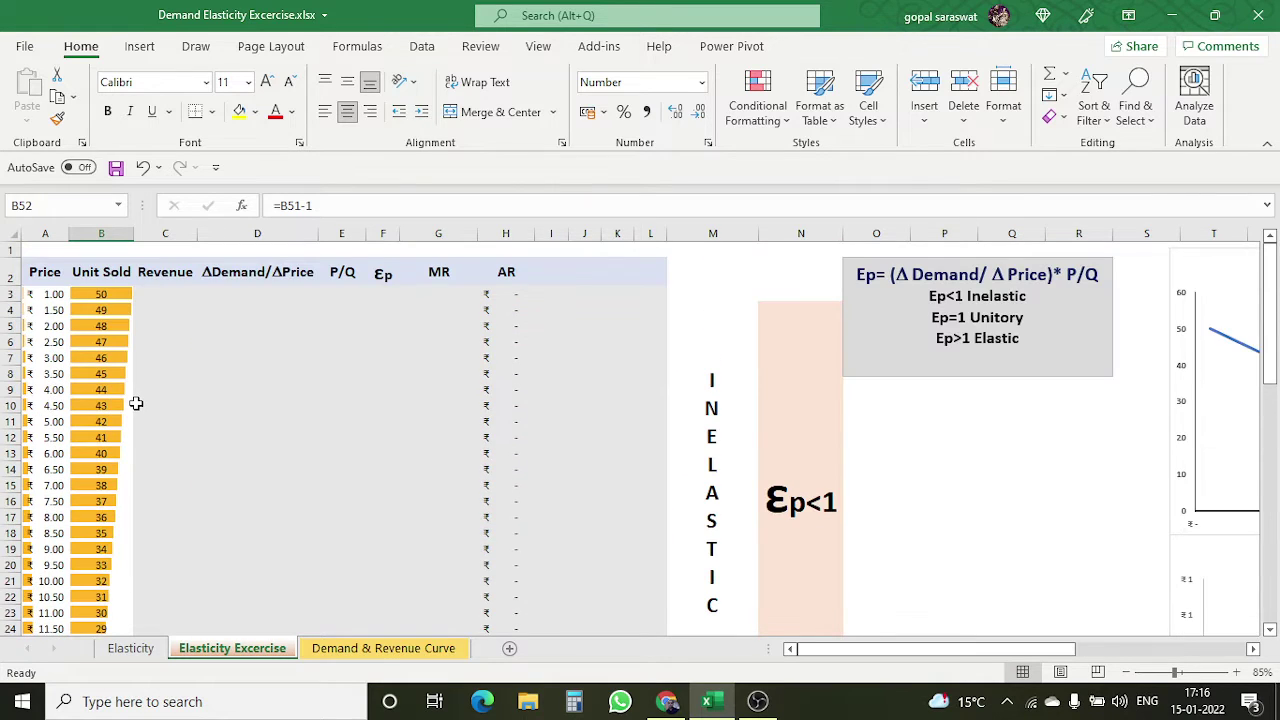
Calculate the first Revenue value in C3 as price times units sold with the formula =A3*B3
click(168, 293)
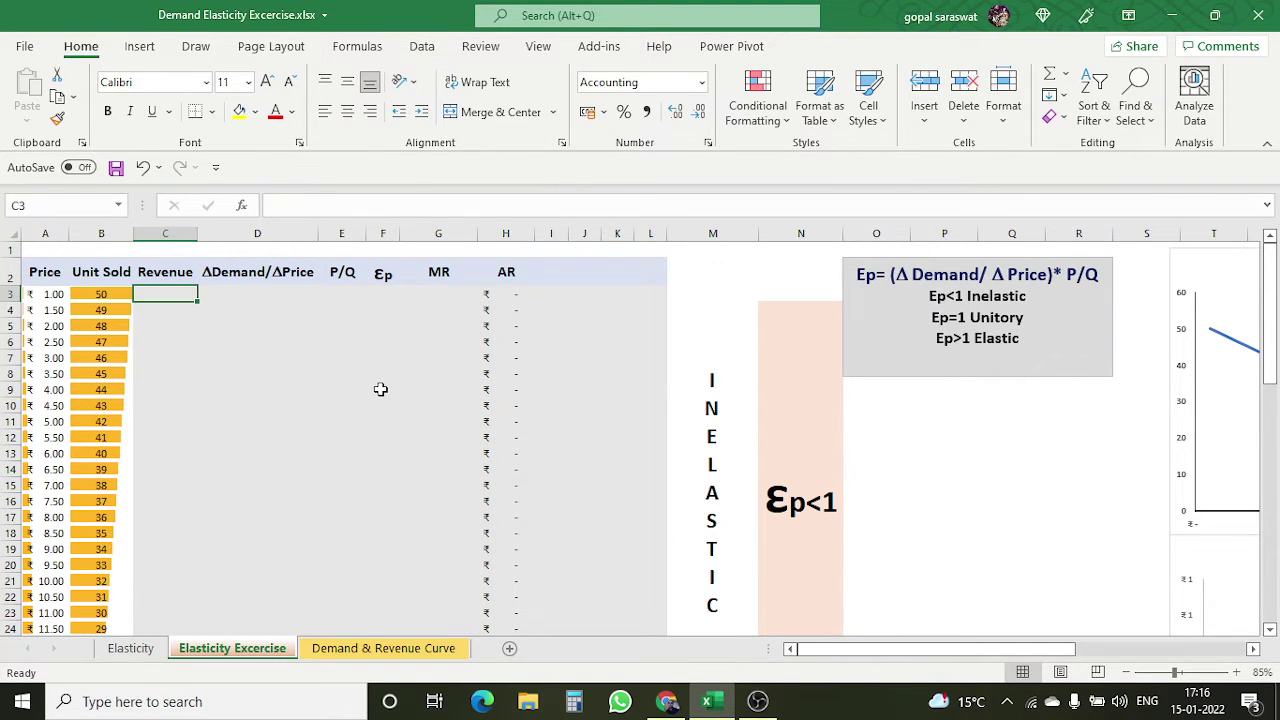
text(=)
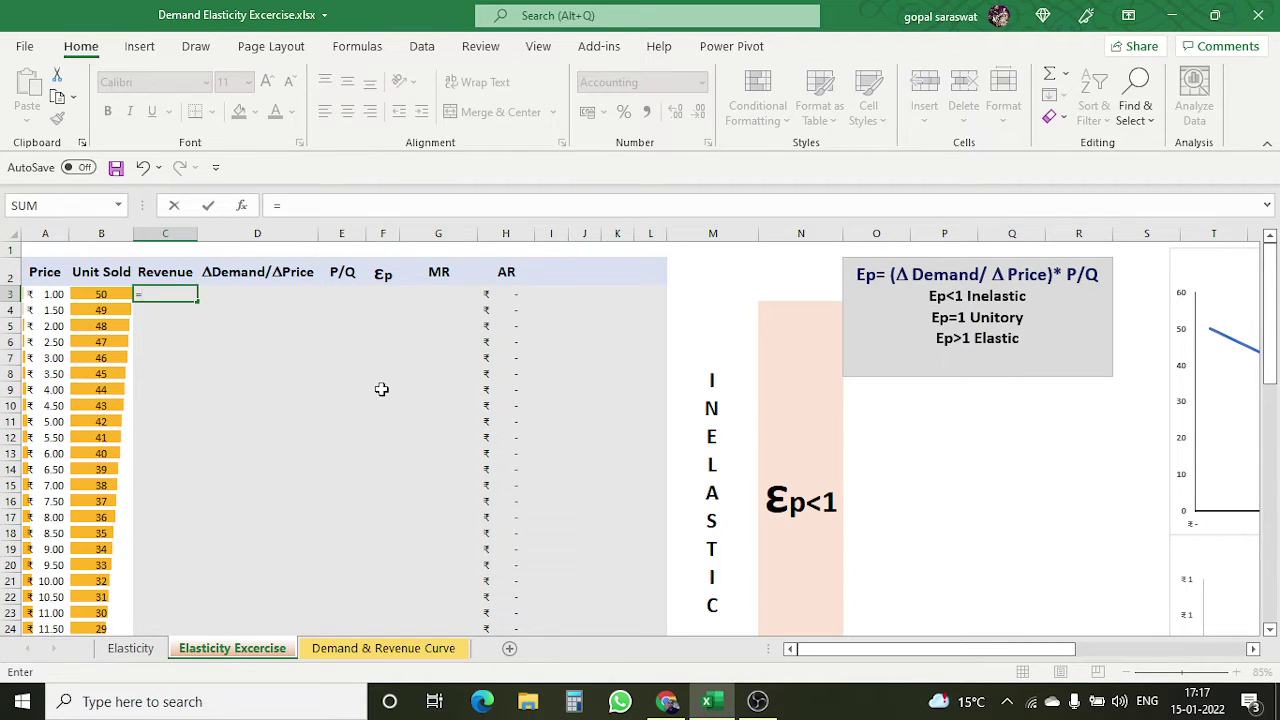
click(50, 294)
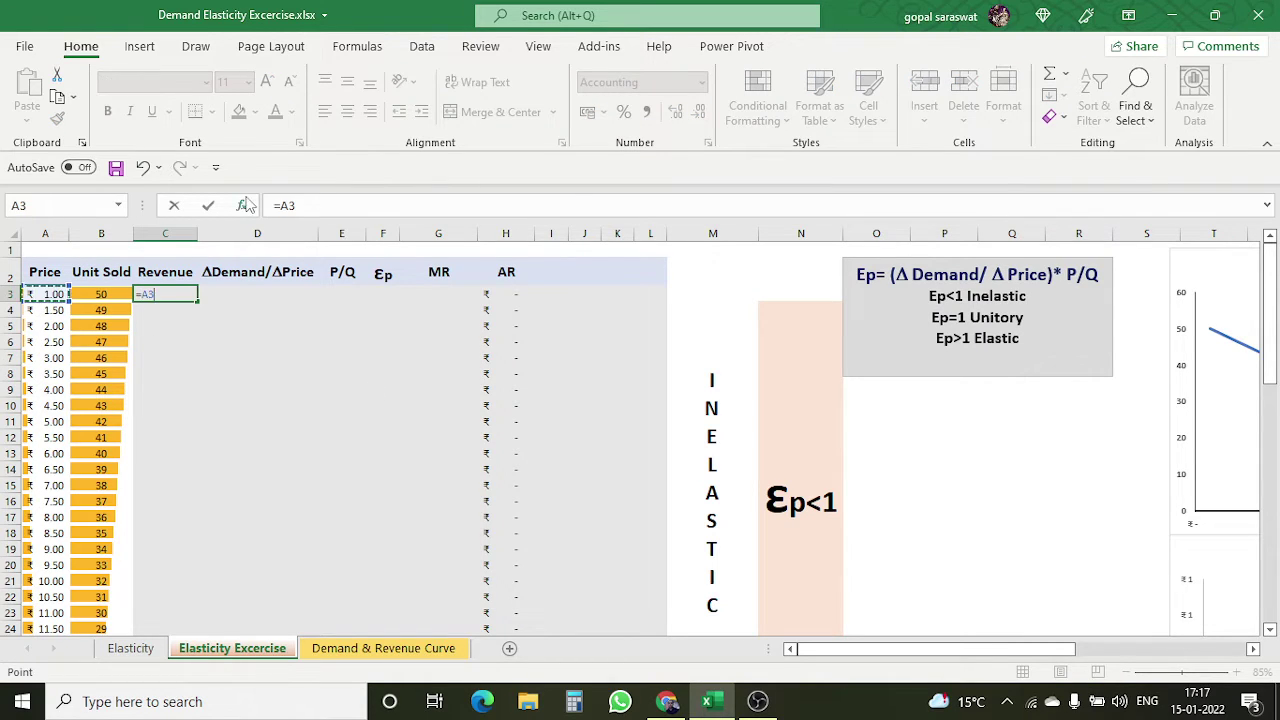
text(*)
click(100, 297)
key(Return)
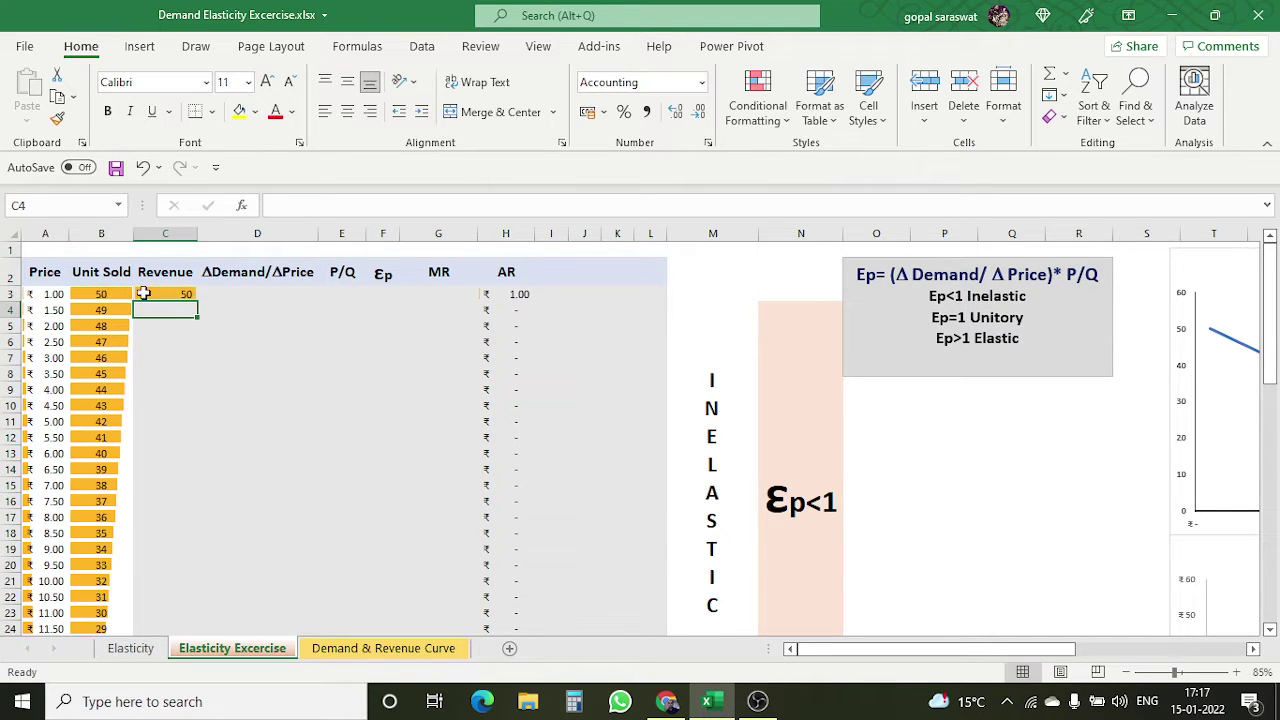
Copy the Revenue formula from C3 and paste it as formulas only into C4:C52
click(186, 295)
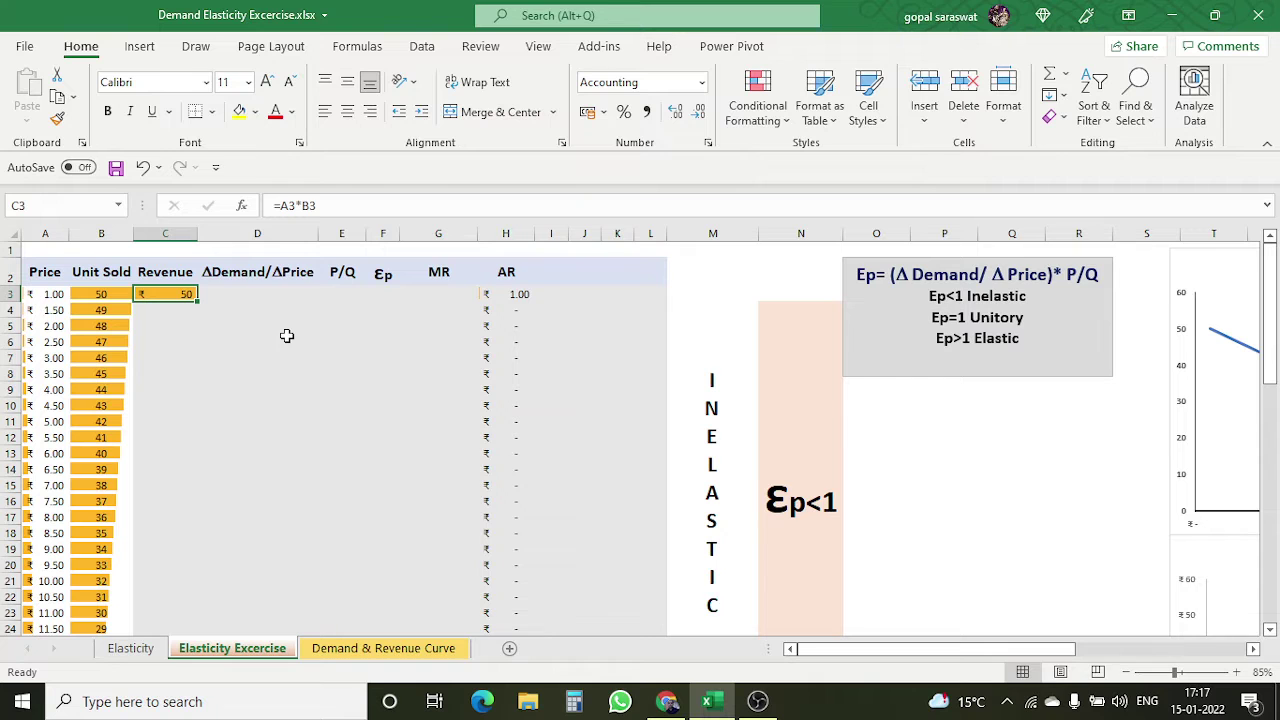
key(ctrl+c)
drag(178, 294, 168, 604)
right_click(155, 440)
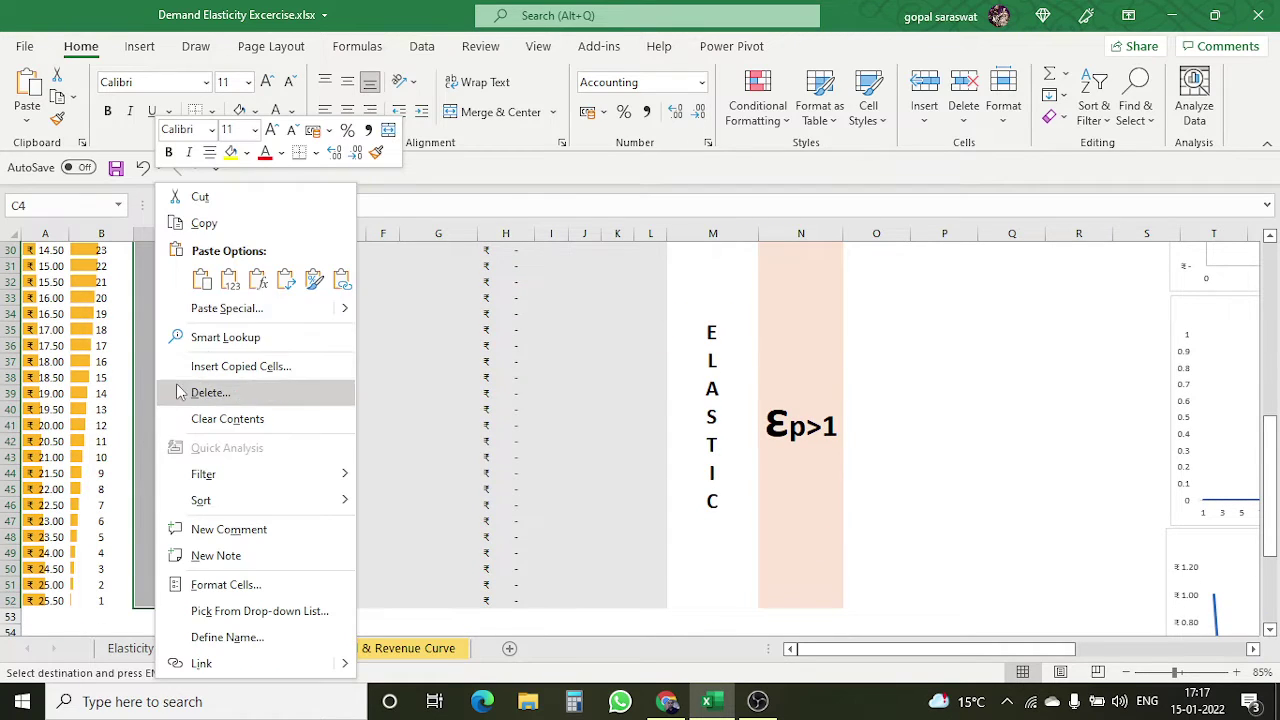
click(257, 280)
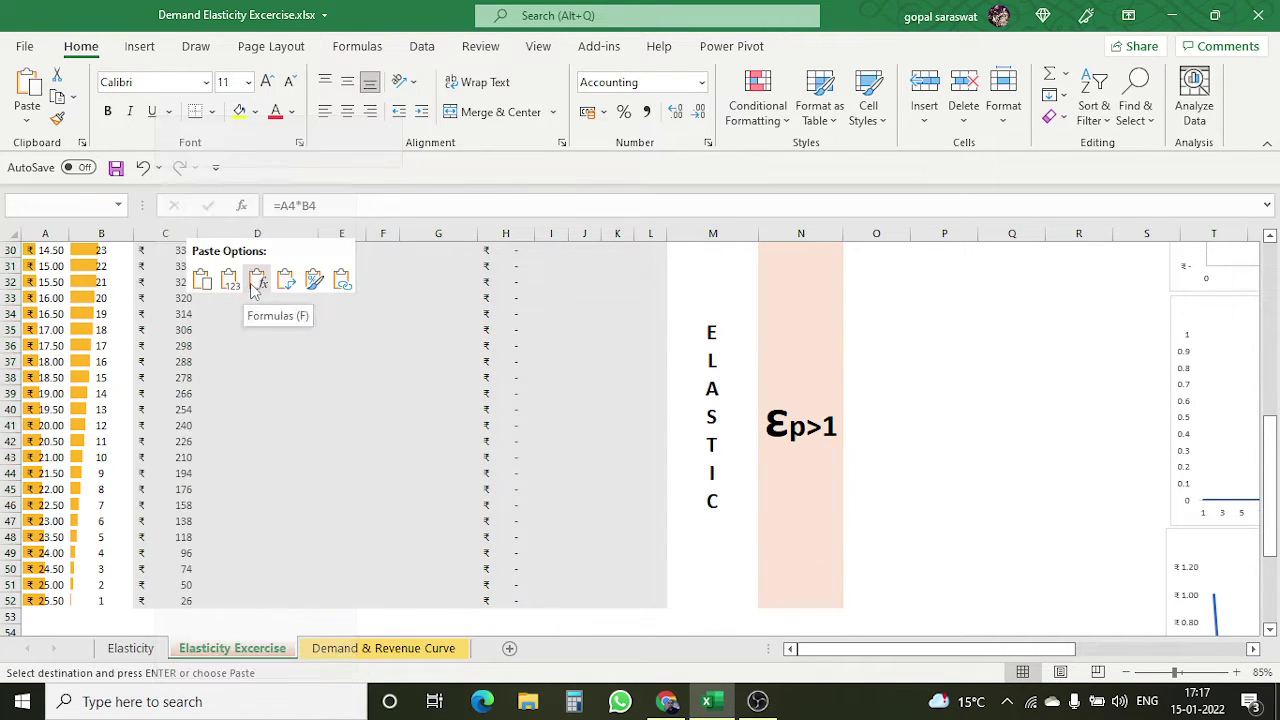
Review how Revenue develops down the column around the highlighted unitary row and at the last price and unit values
click(257, 385)
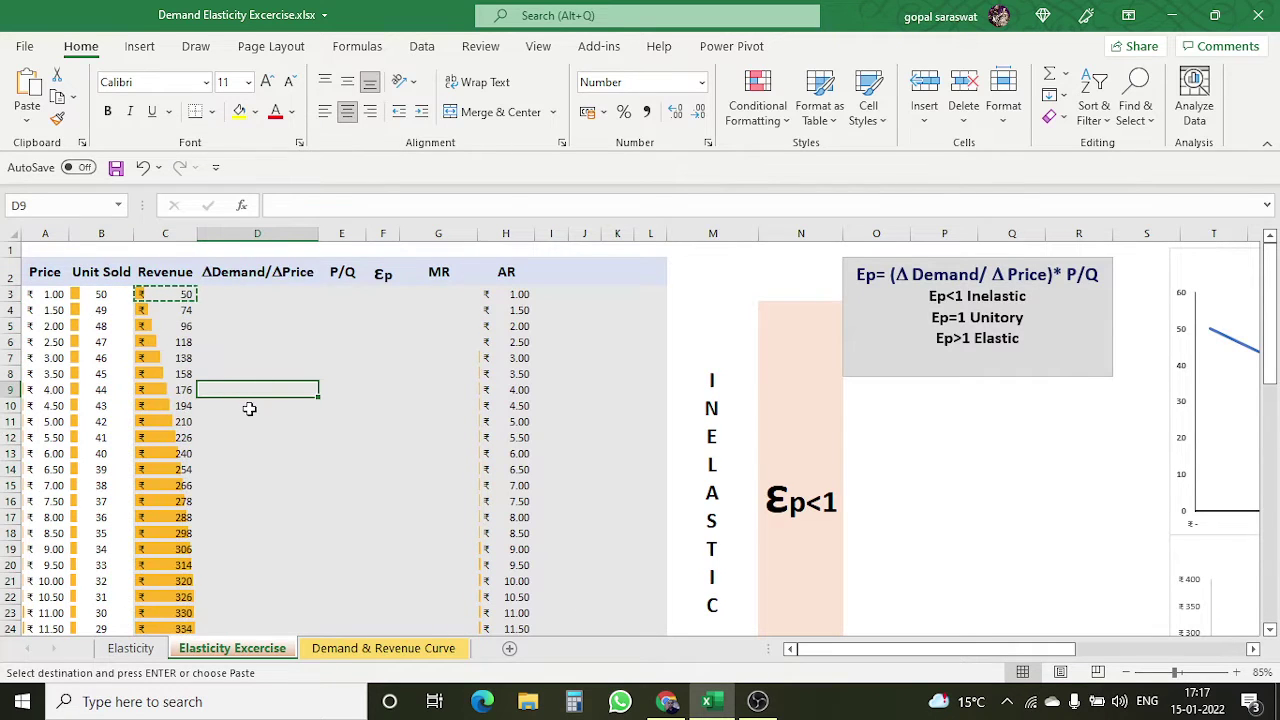
scroll(250, 409, down, 1)
scroll(249, 409, up, 1)
scroll(183, 445, down, 8)
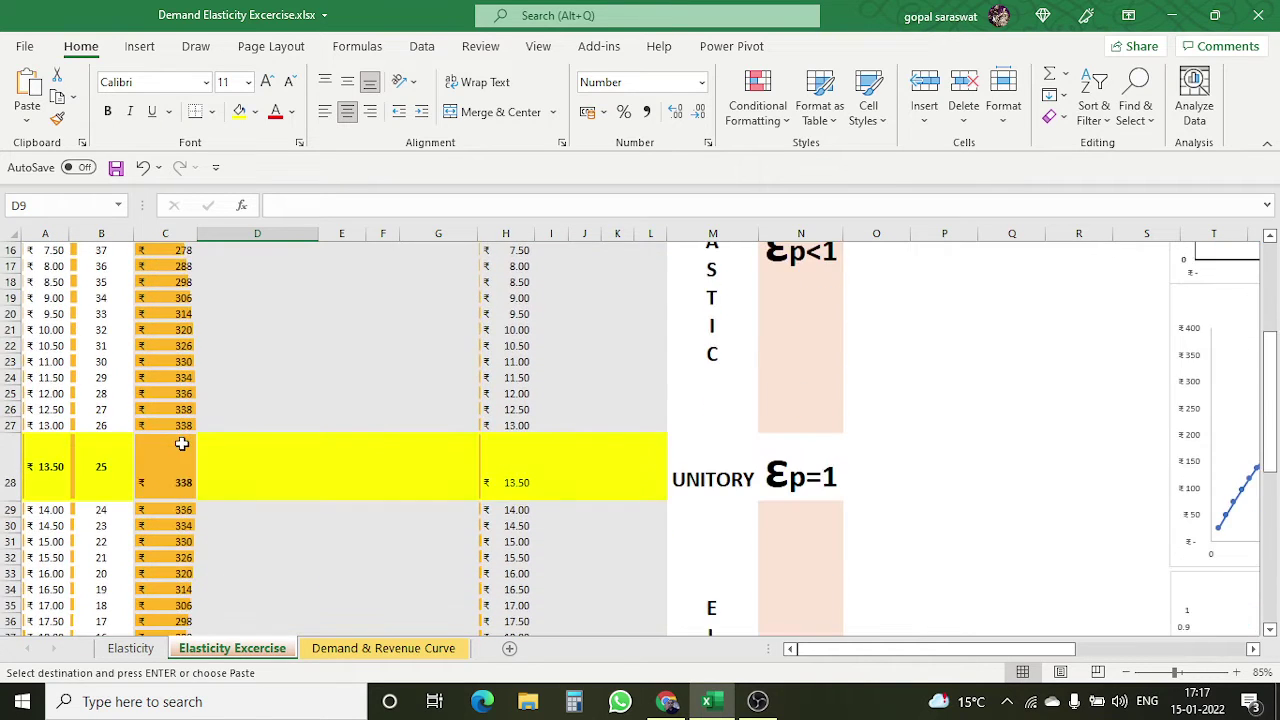
scroll(183, 445, down, 3)
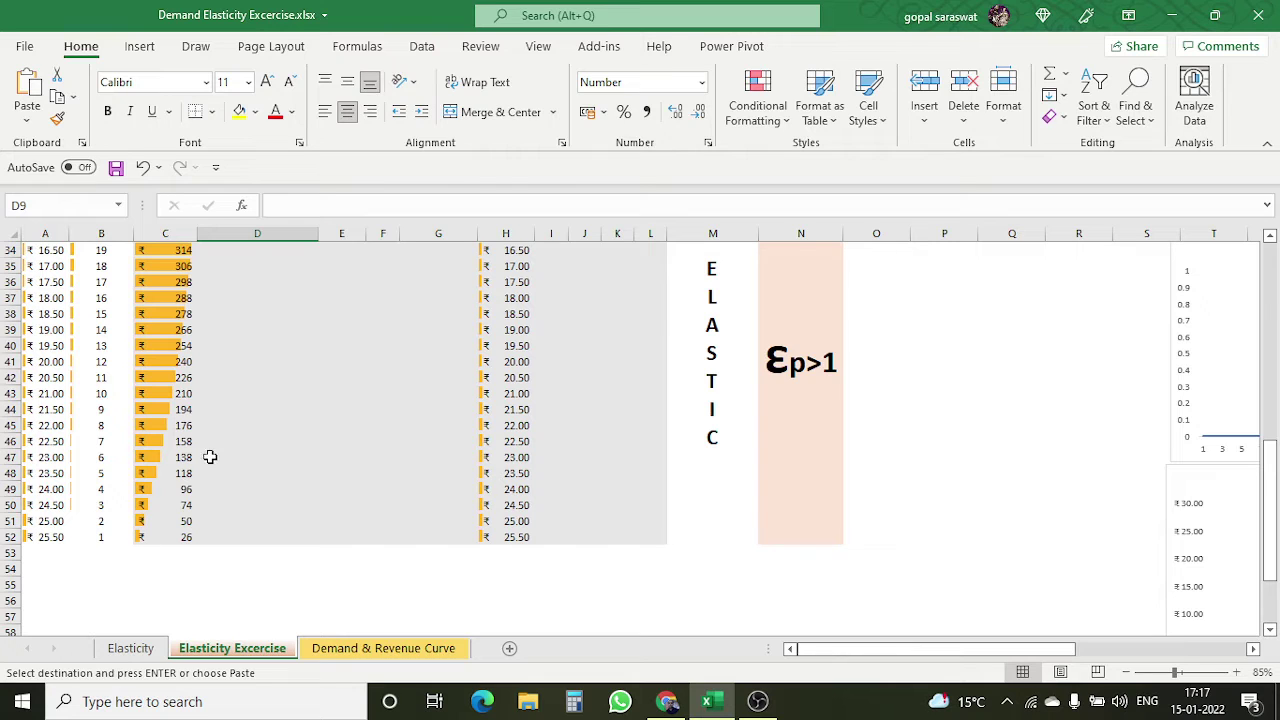
click(48, 488)
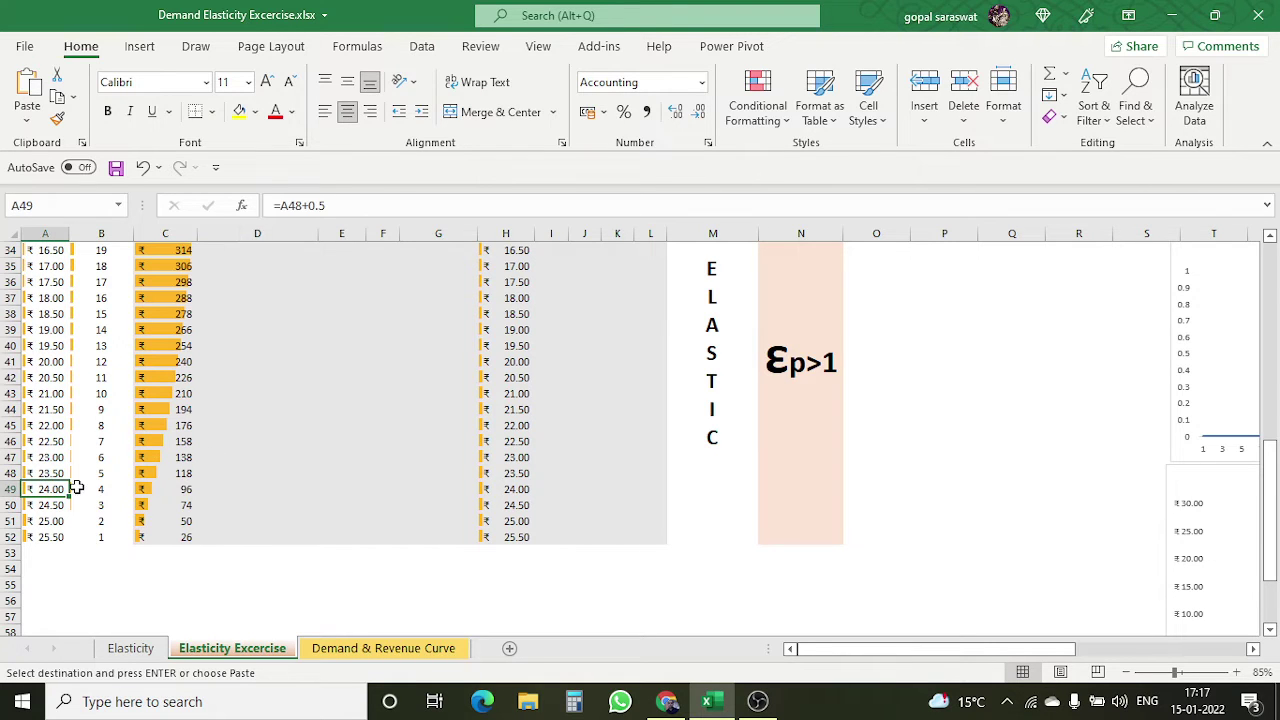
click(50, 537)
click(100, 537)
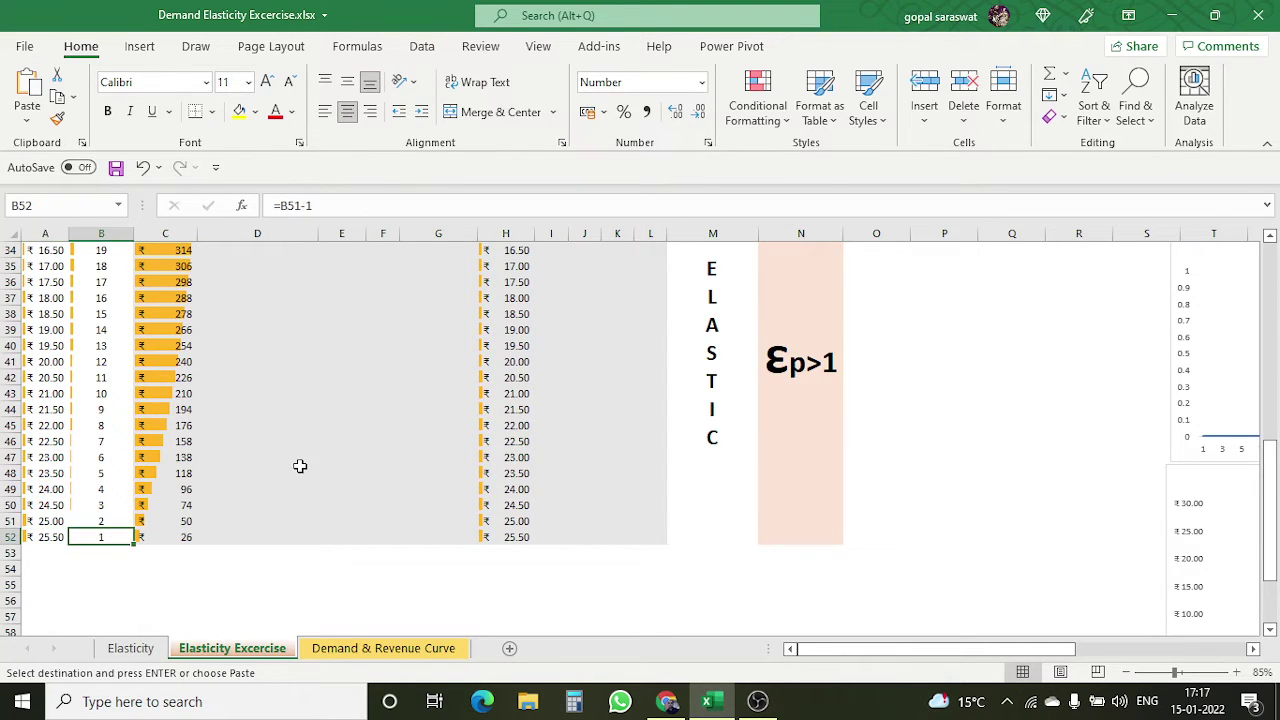
scroll(300, 466, up, 6)
scroll(300, 466, up, 5)
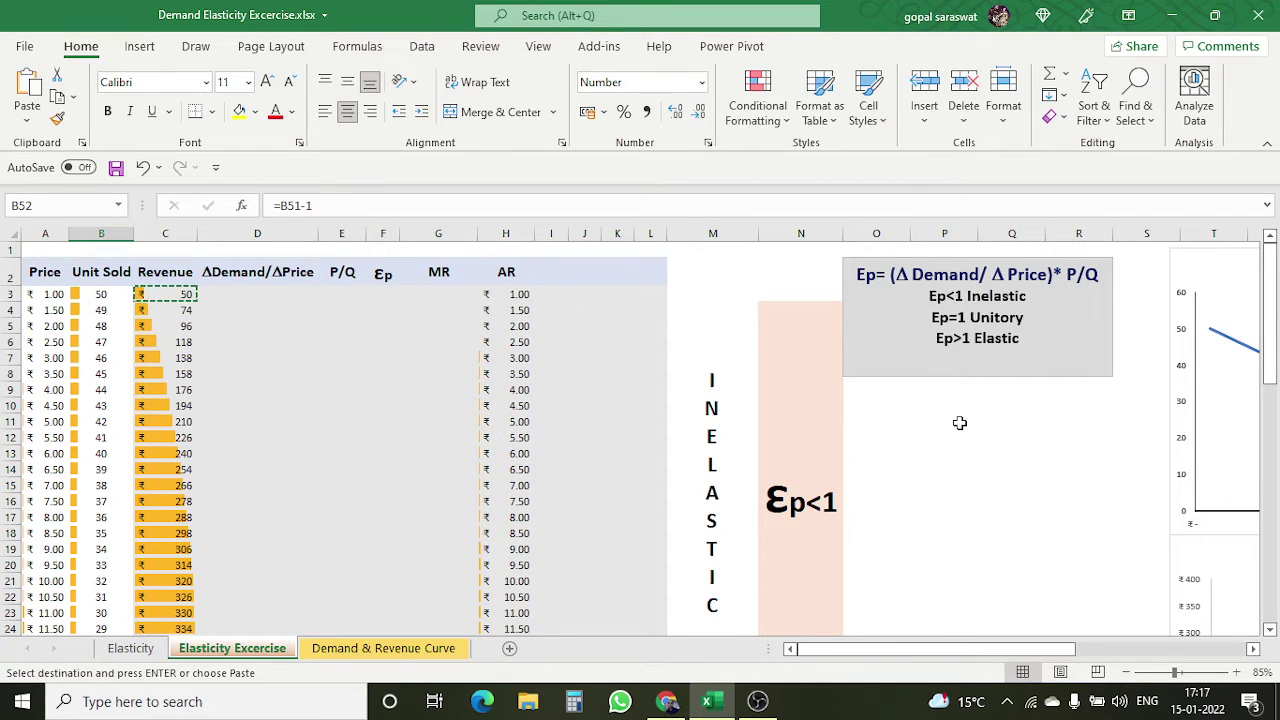
Examine the elasticity formula in the text box and match its terms to the ΔDemand/ΔPrice, P/Q and εp column headers
click(886, 303)
drag(862, 283, 1100, 278)
click(1056, 345)
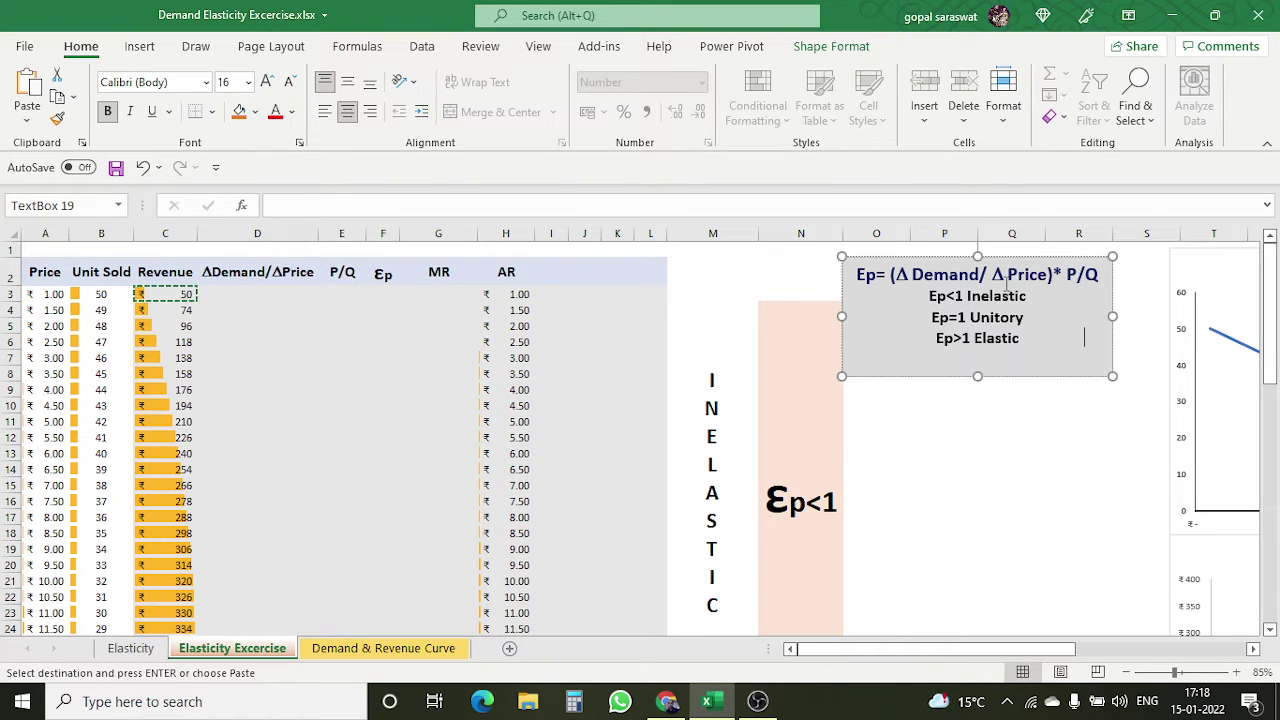
click(279, 270)
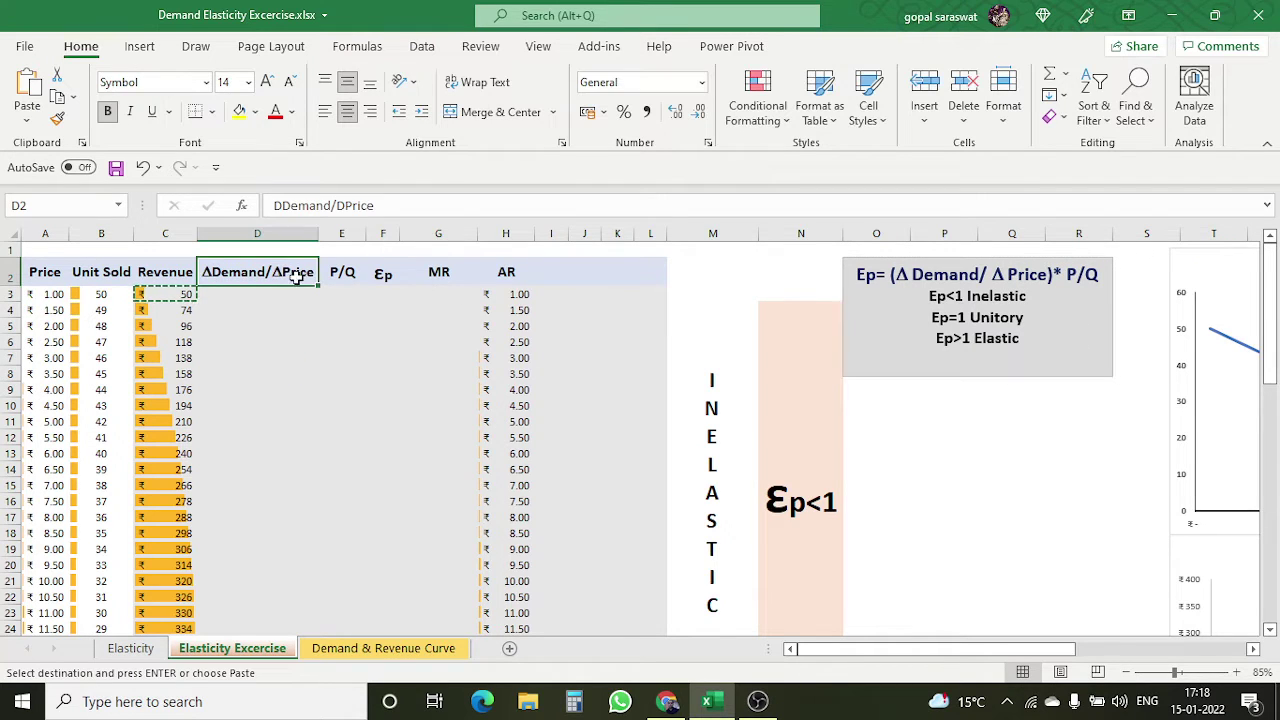
click(1070, 287)
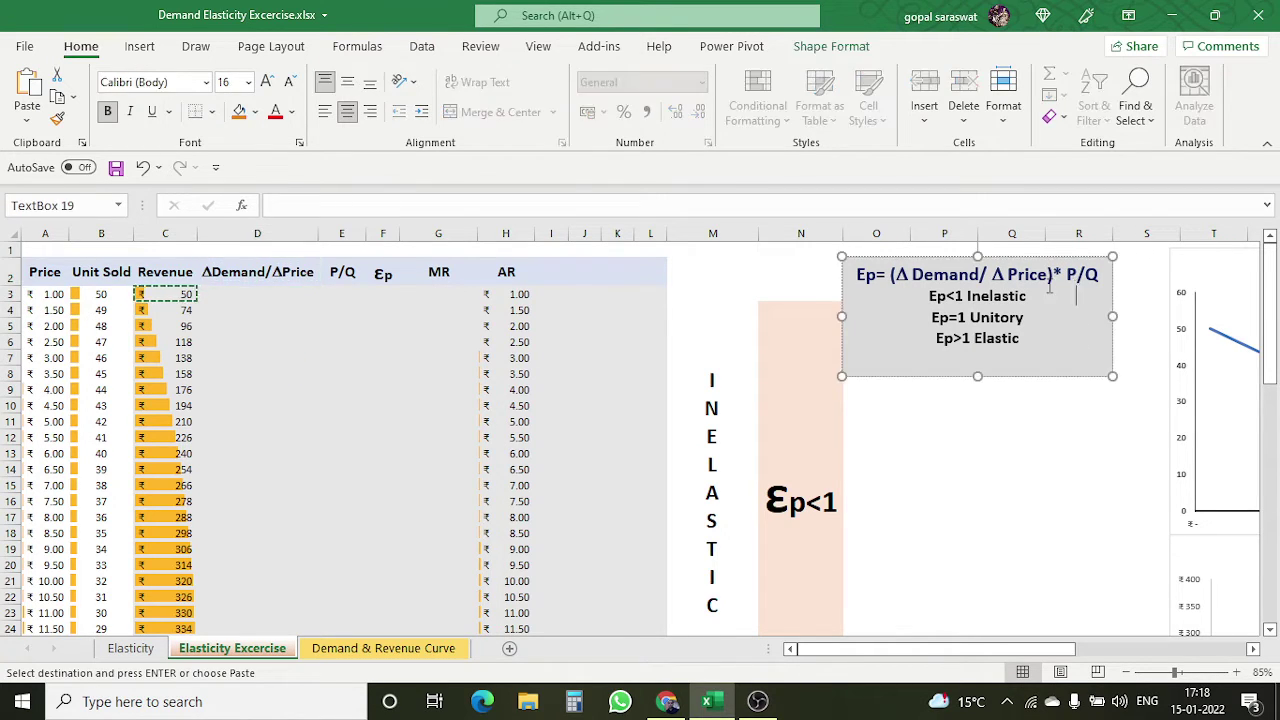
click(330, 276)
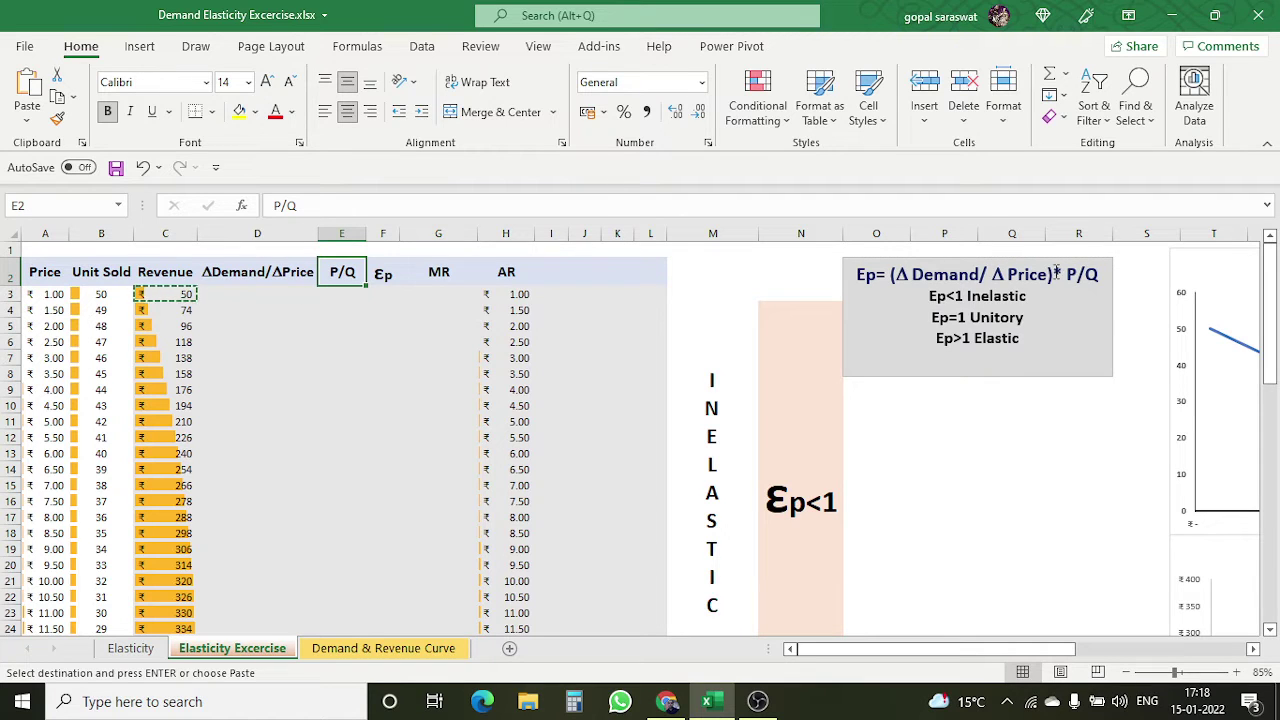
click(394, 276)
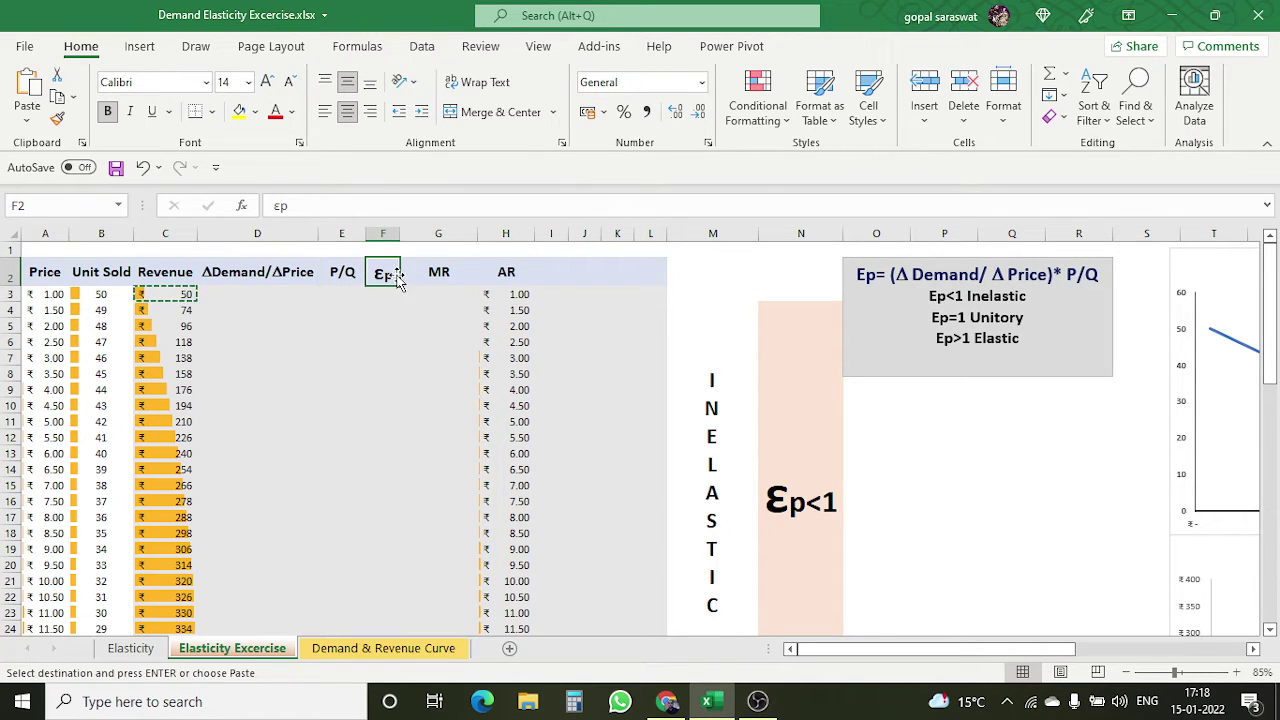
click(866, 277)
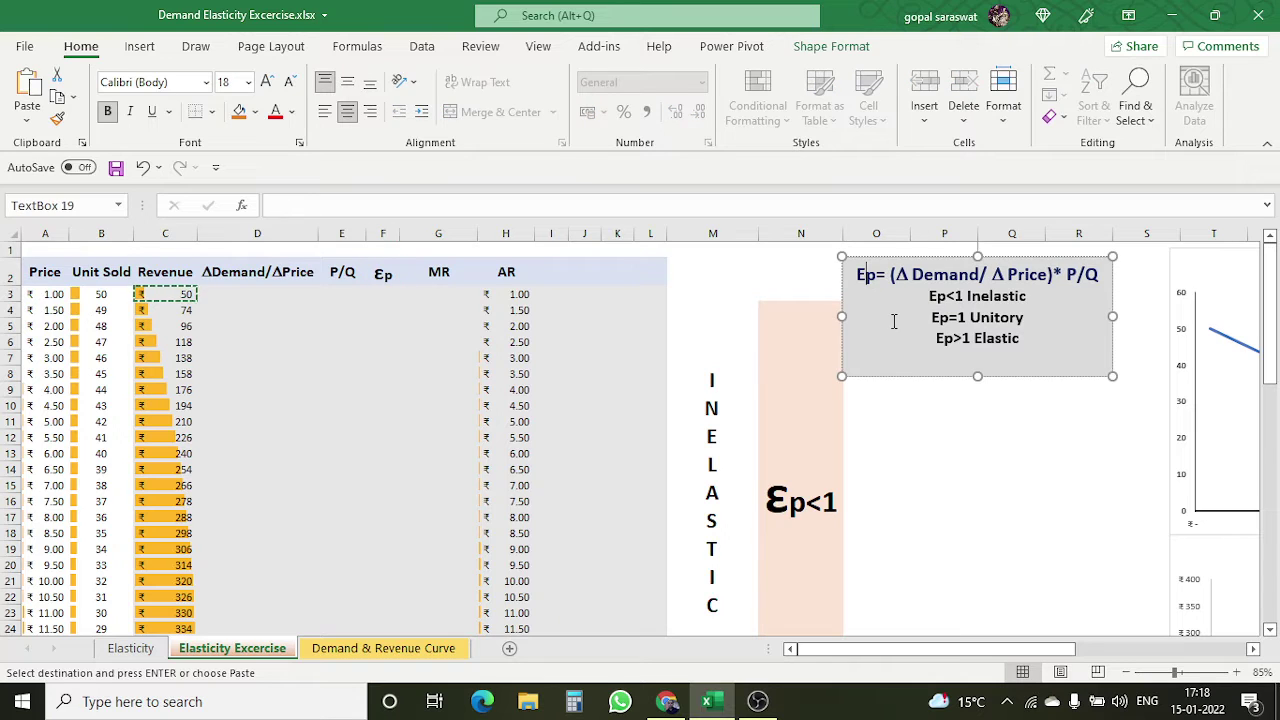
click(225, 304)
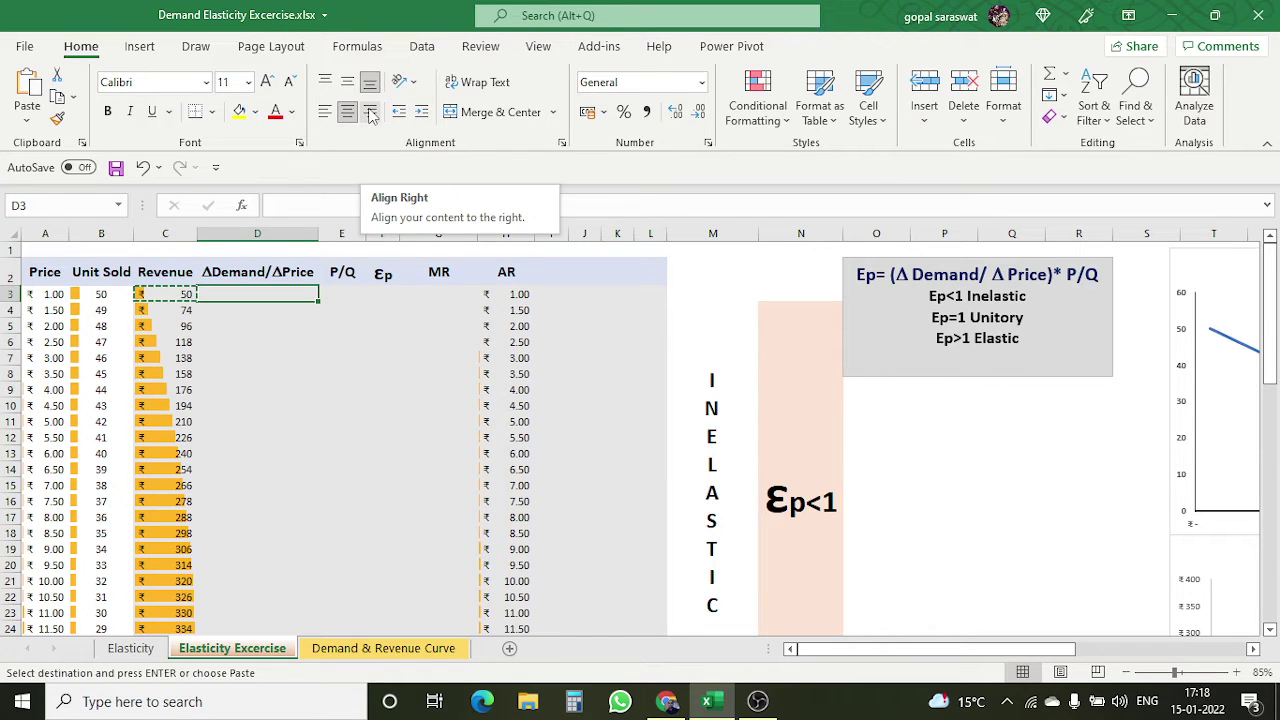
text(=)
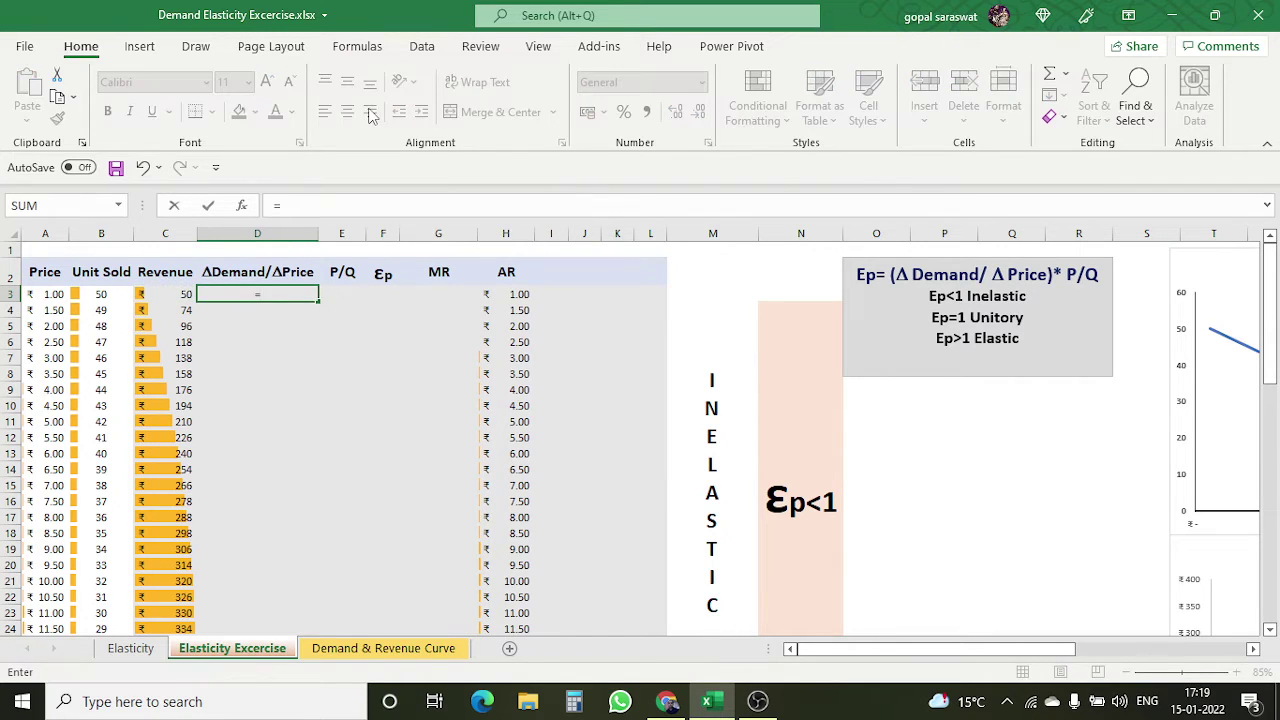
text(()
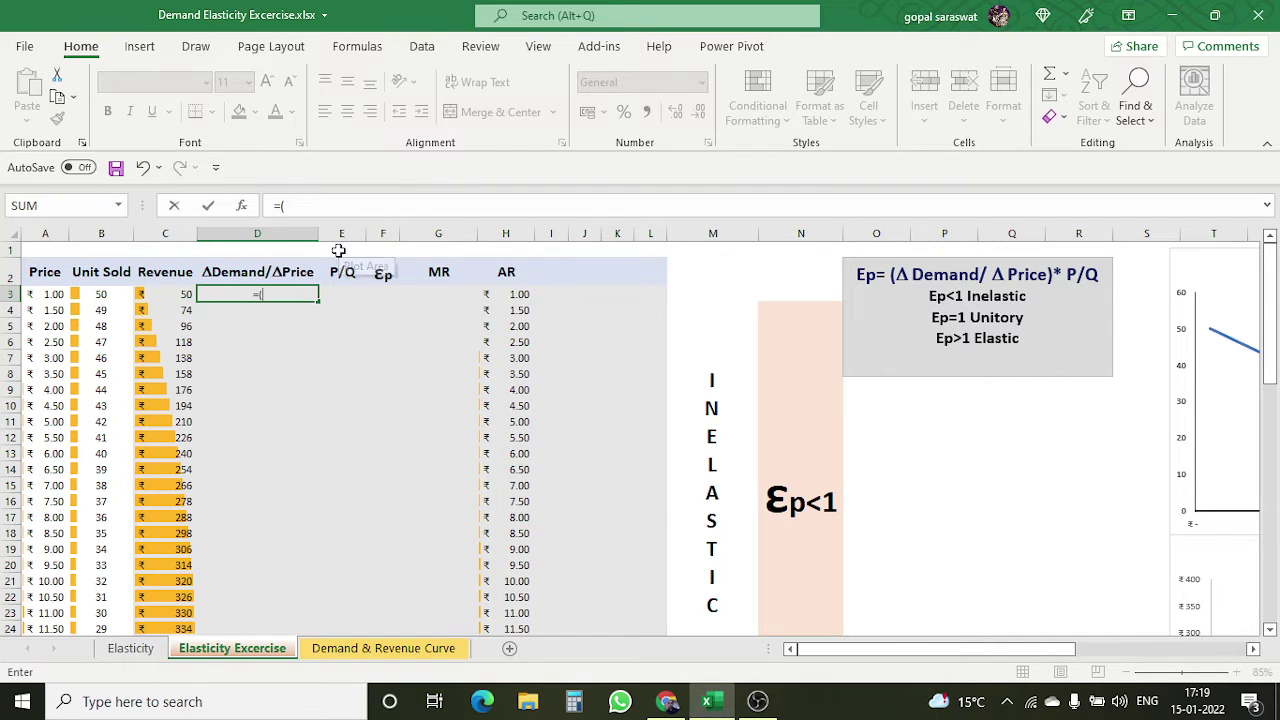
key(BackSpace)
key(BackSpace)
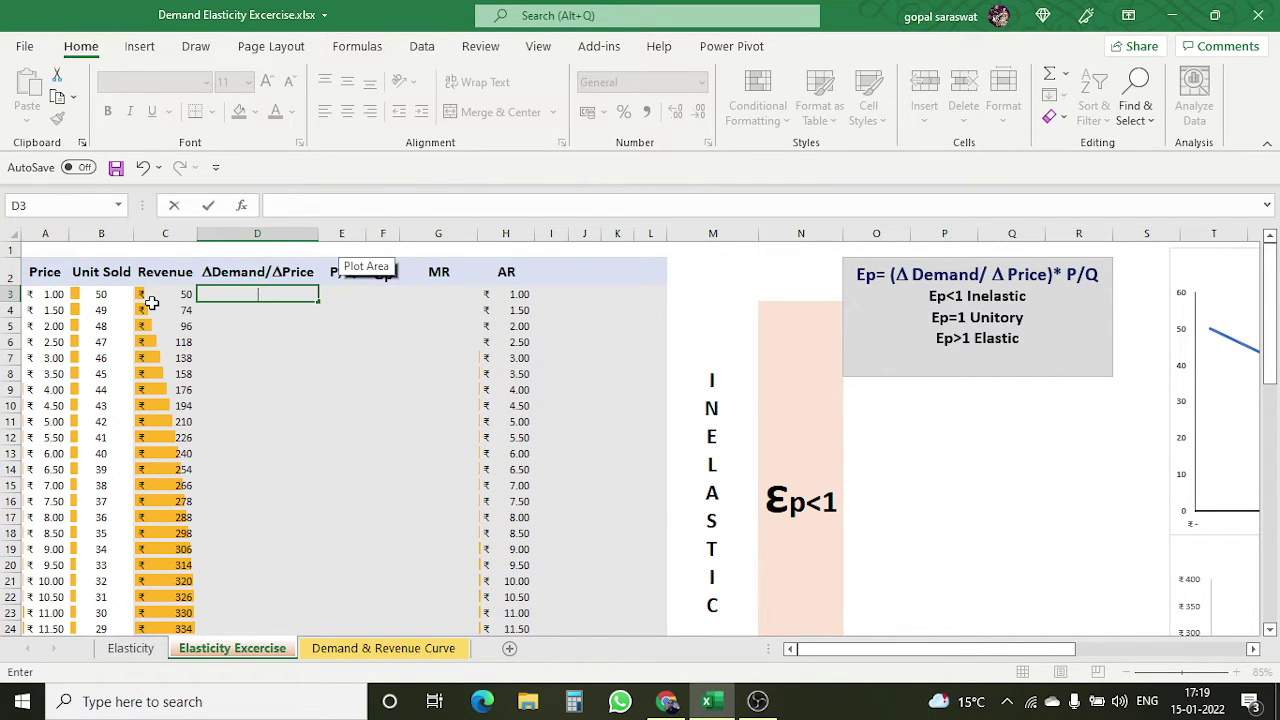
key(Return)
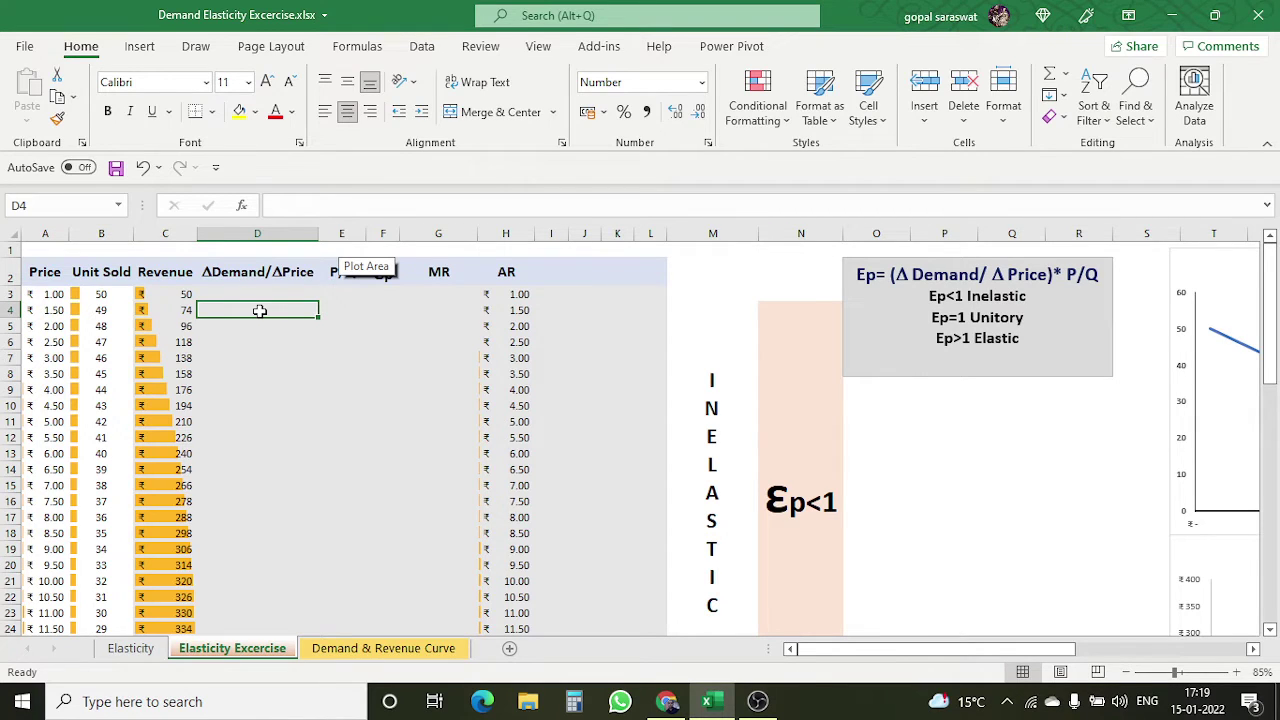
Calculate the first ΔDemand/ΔPrice value in D4 with the formula =(B4-B3)/(A4-A3)
text(=()
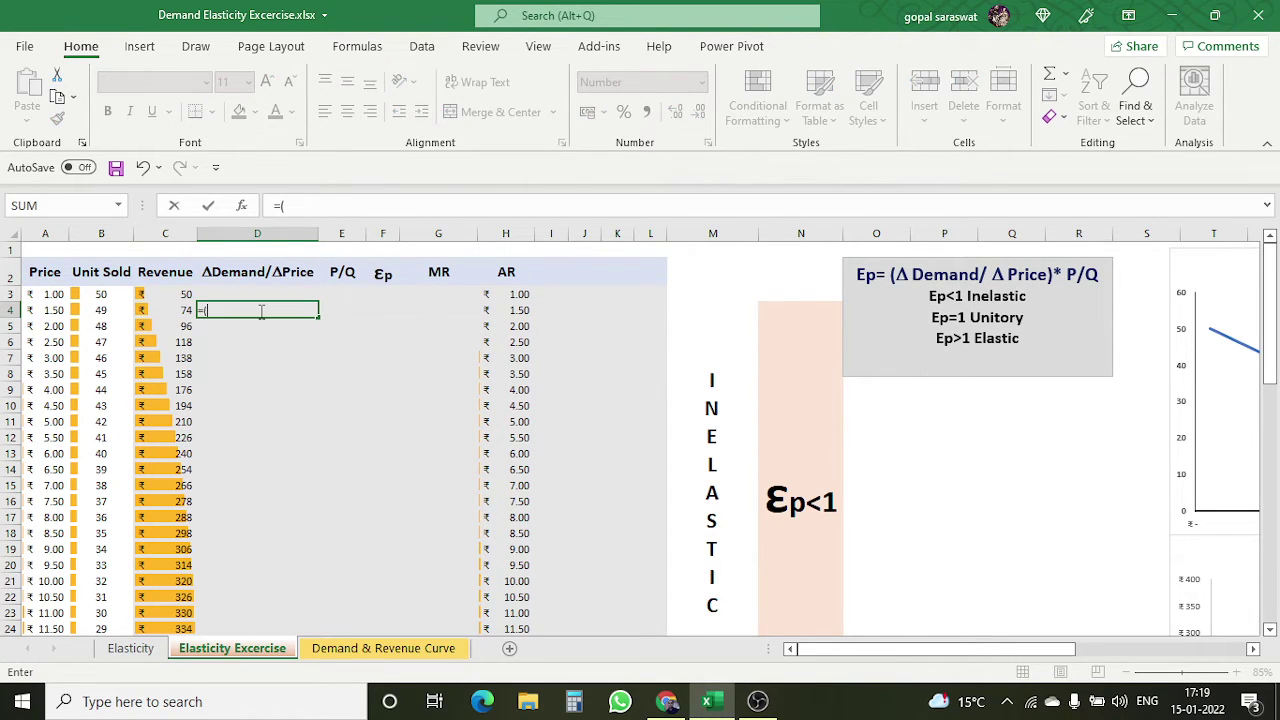
click(108, 310)
text(-)
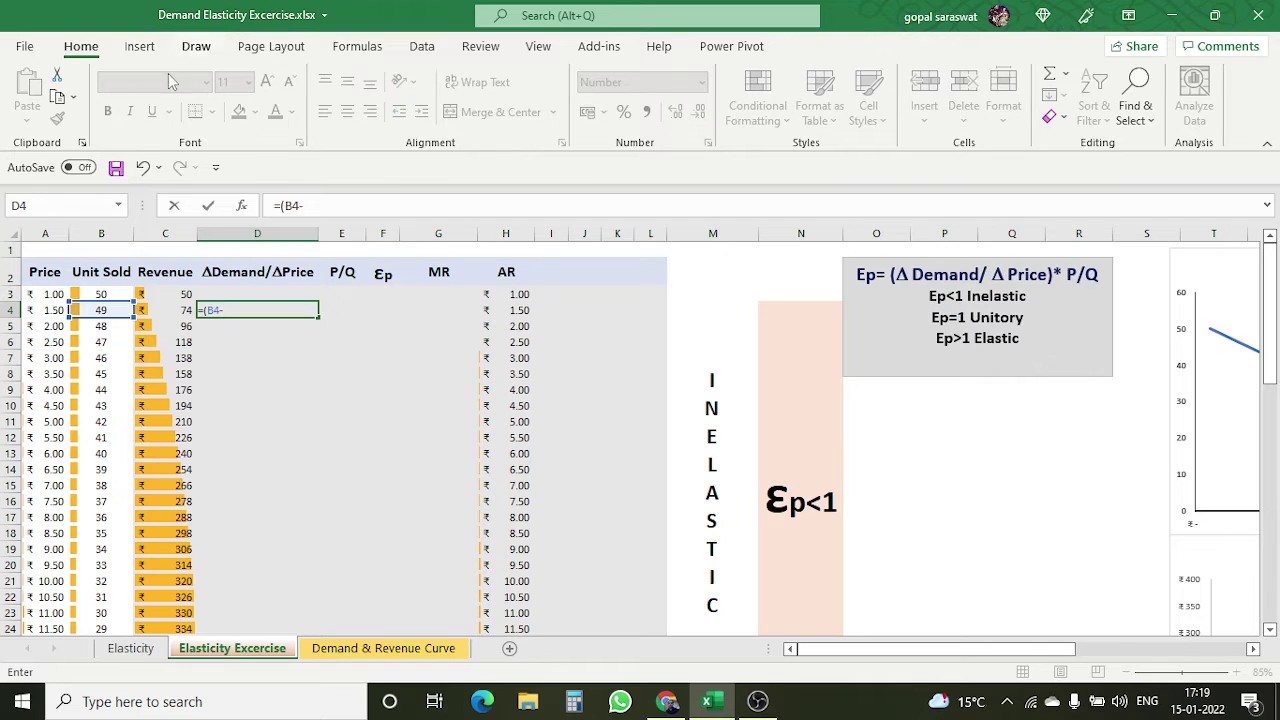
click(107, 294)
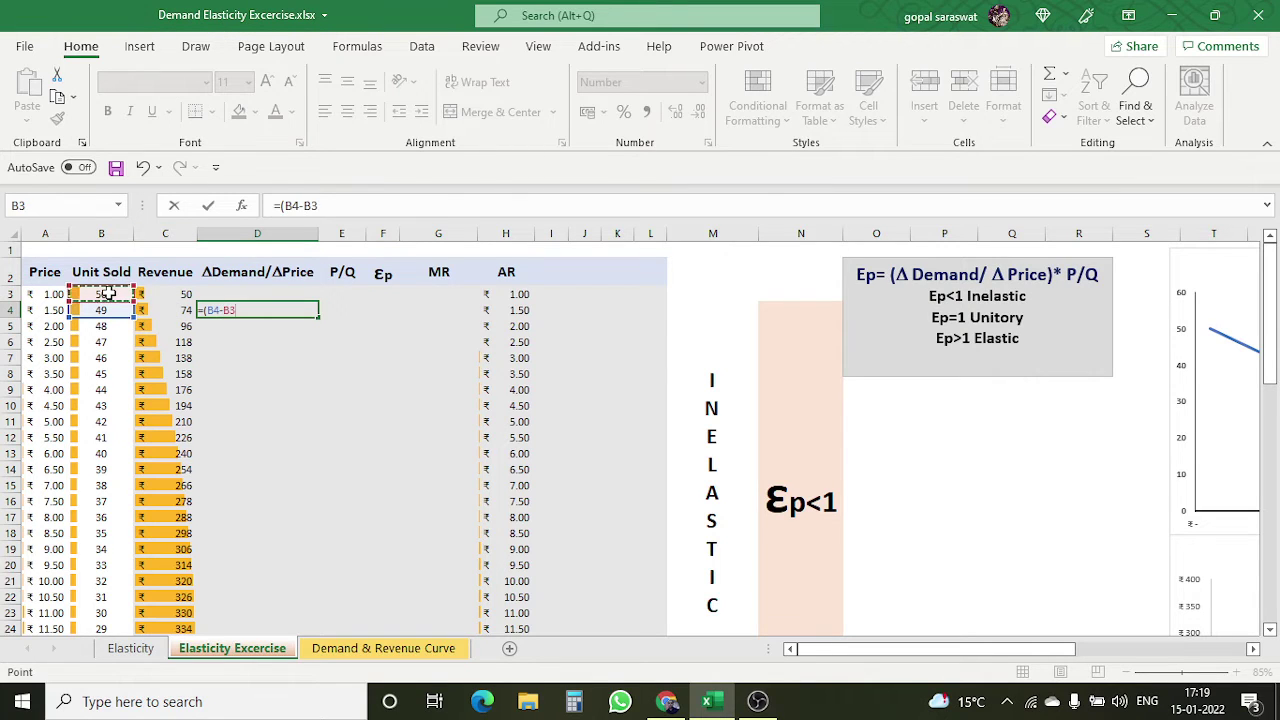
text()/()
click(50, 310)
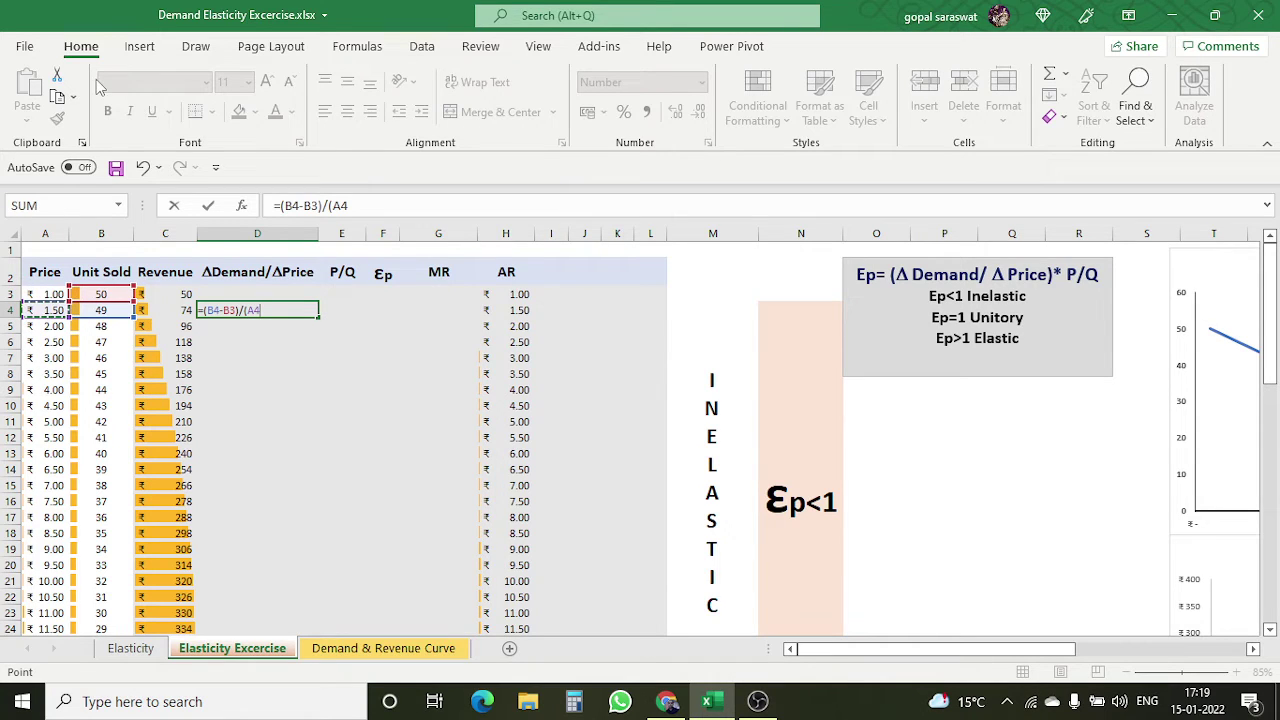
text(-)
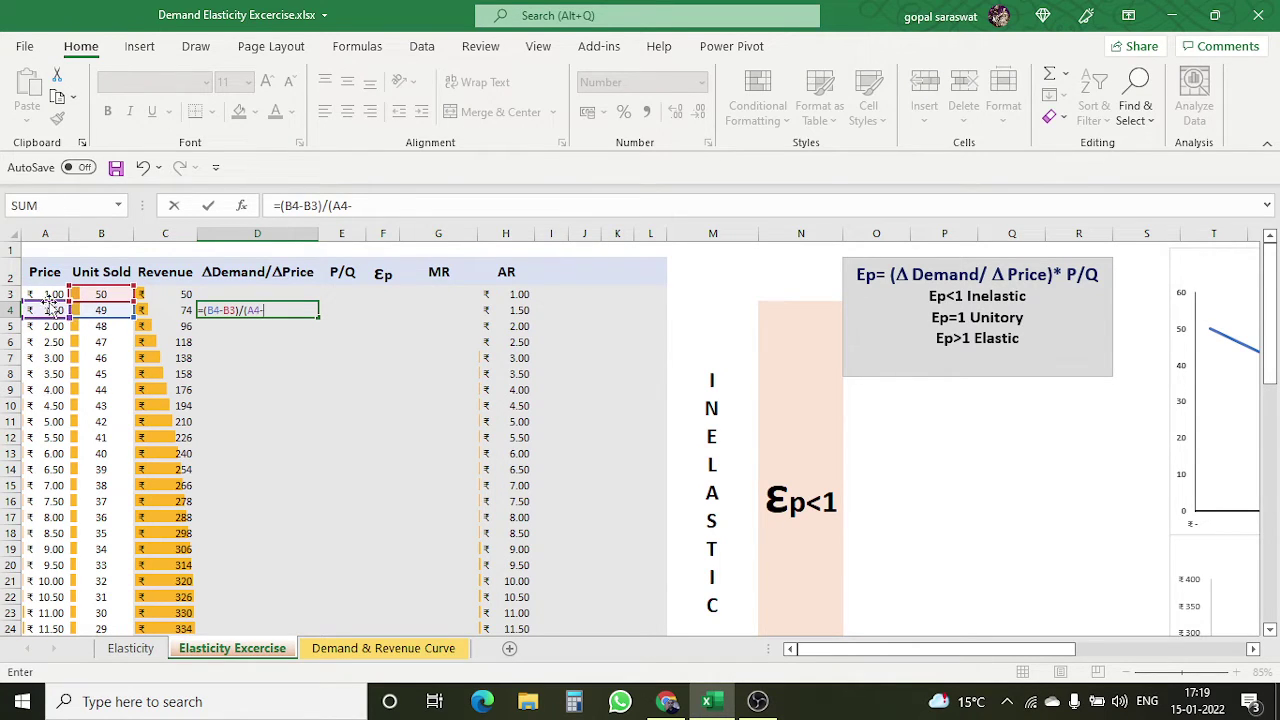
click(50, 294)
text())
key(Return)
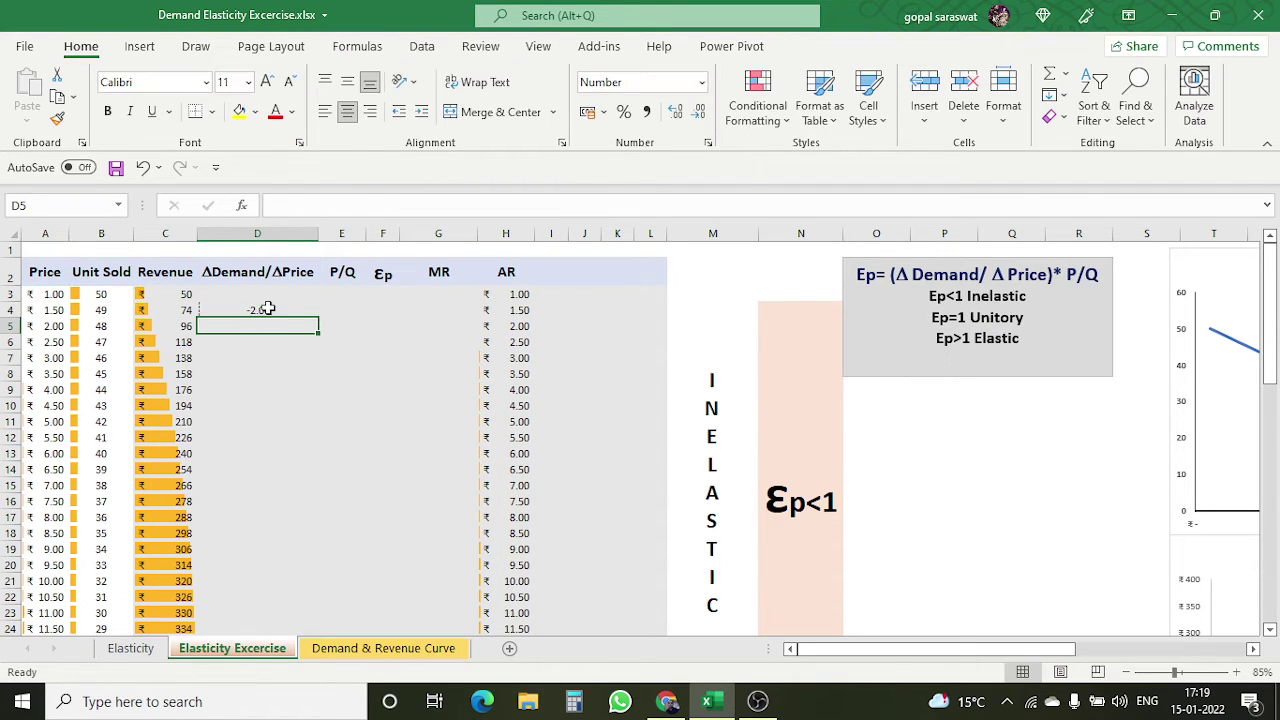
Copy the ΔDemand/ΔPrice formula from D4, paste it as formulas only into D5:D52, and check the filled column
click(267, 309)
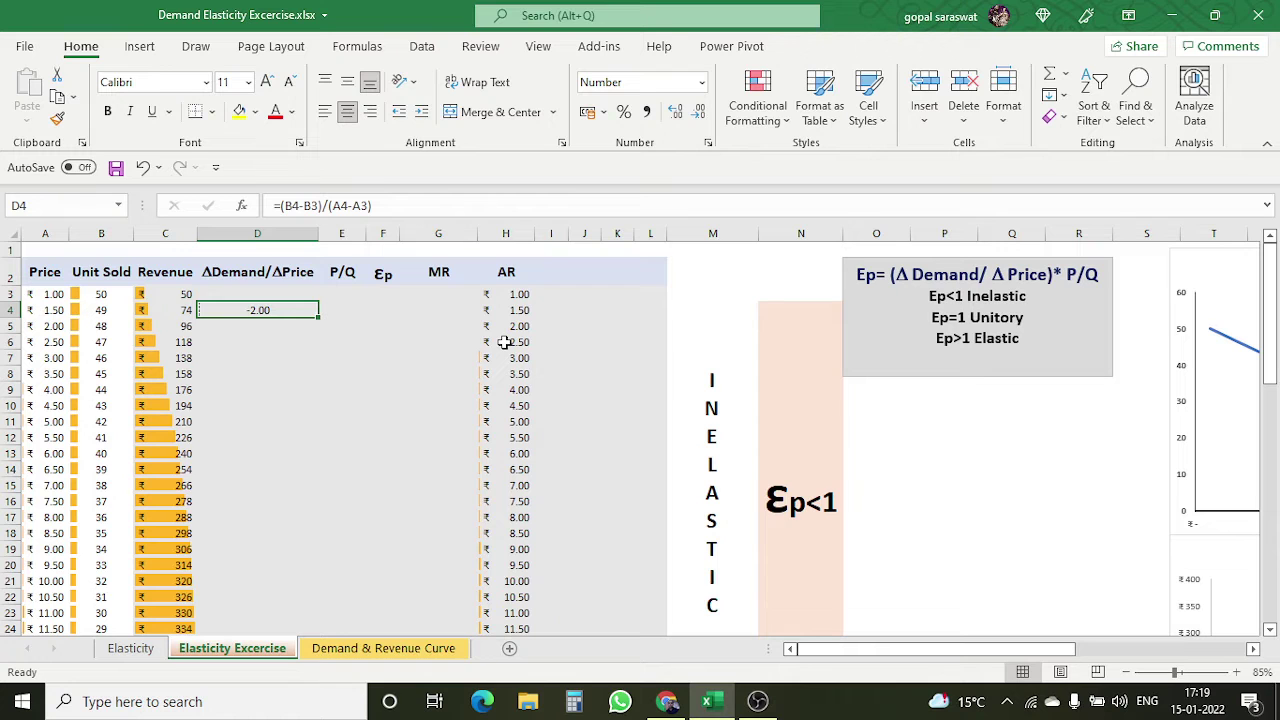
key(ctrl+c)
drag(271, 329, 257, 560)
right_click(257, 430)
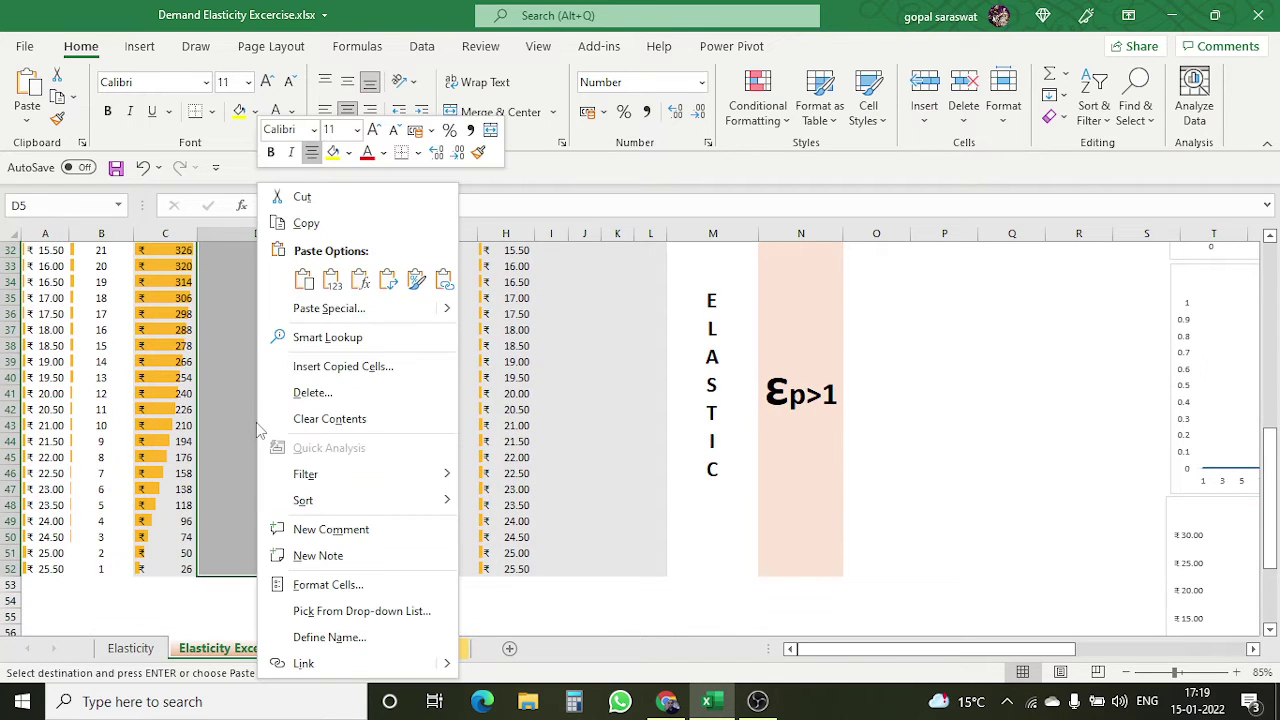
click(359, 279)
click(278, 408)
scroll(283, 437, down, 13)
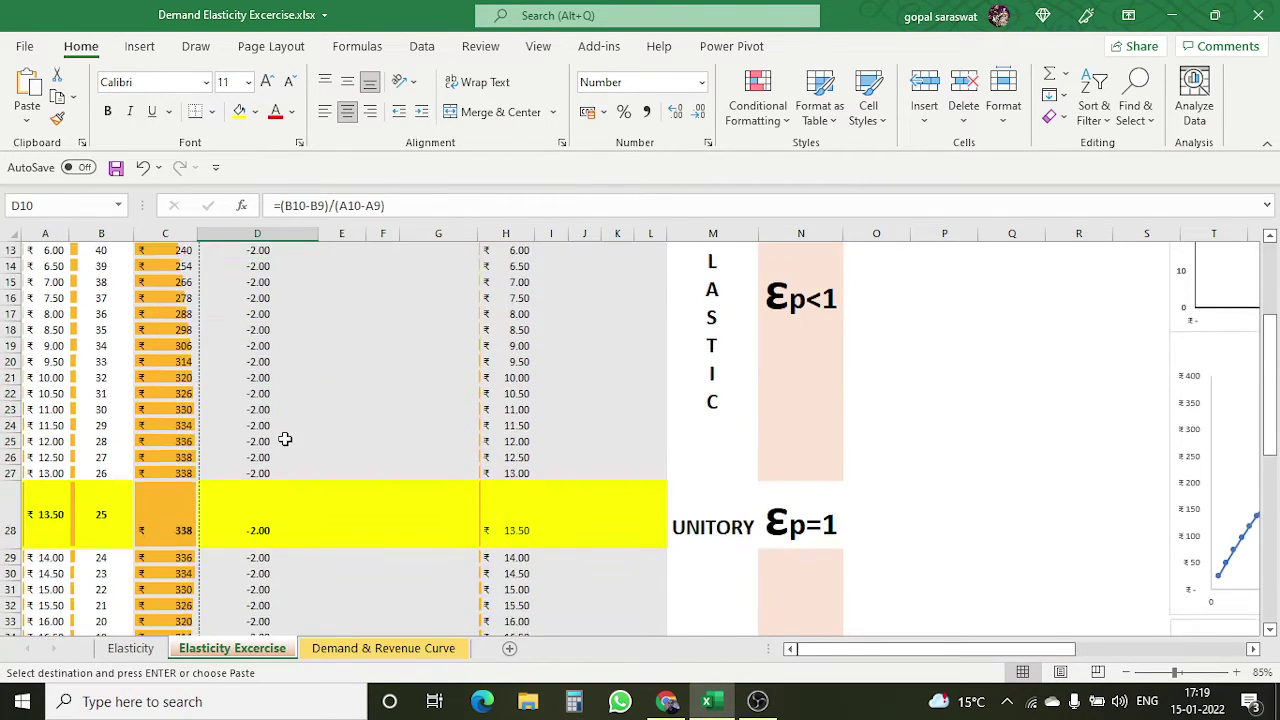
scroll(285, 439, up, 14)
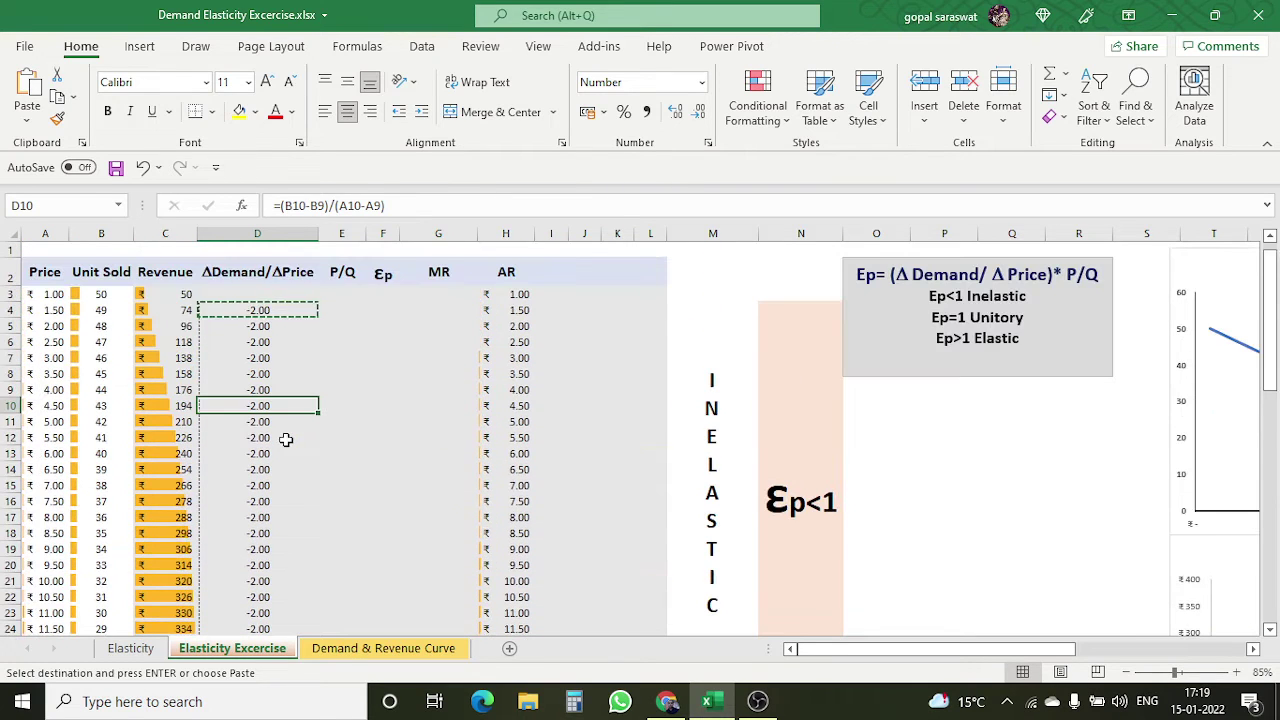
Calculate the first P/Q value in E4 by dividing price by units sold with the formula =A3/B3
click(344, 304)
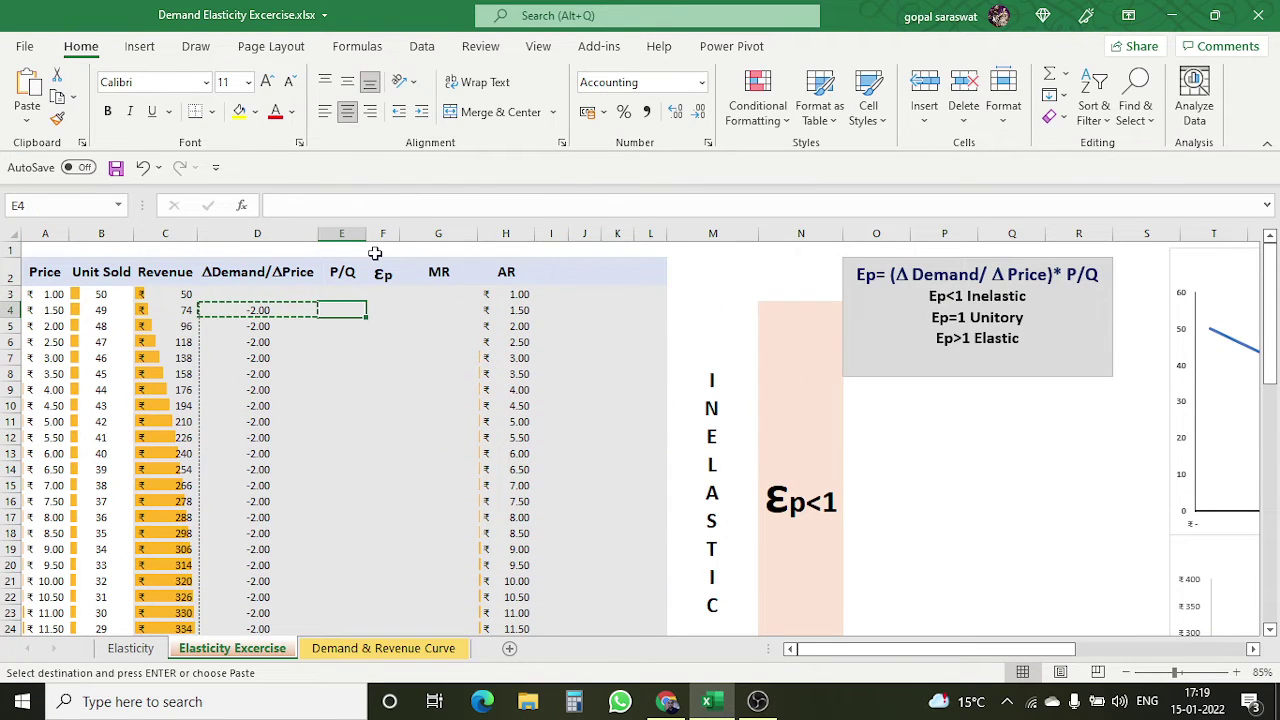
text(=)
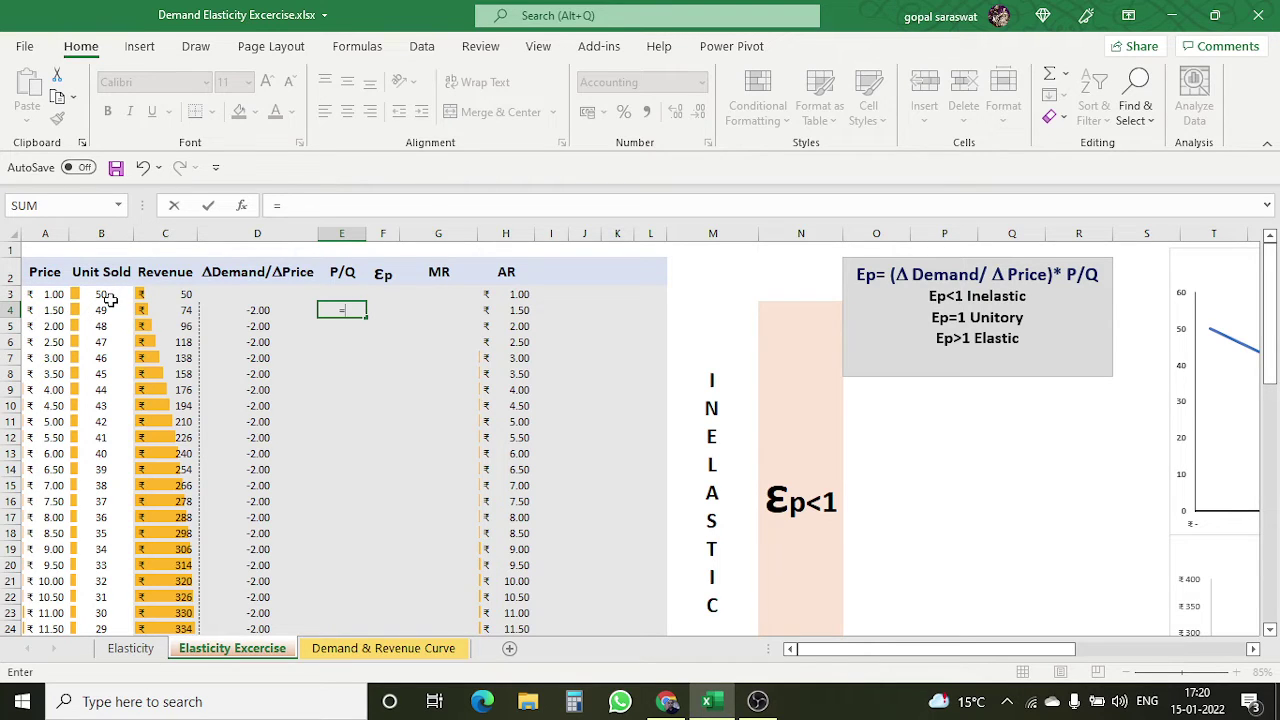
click(47, 293)
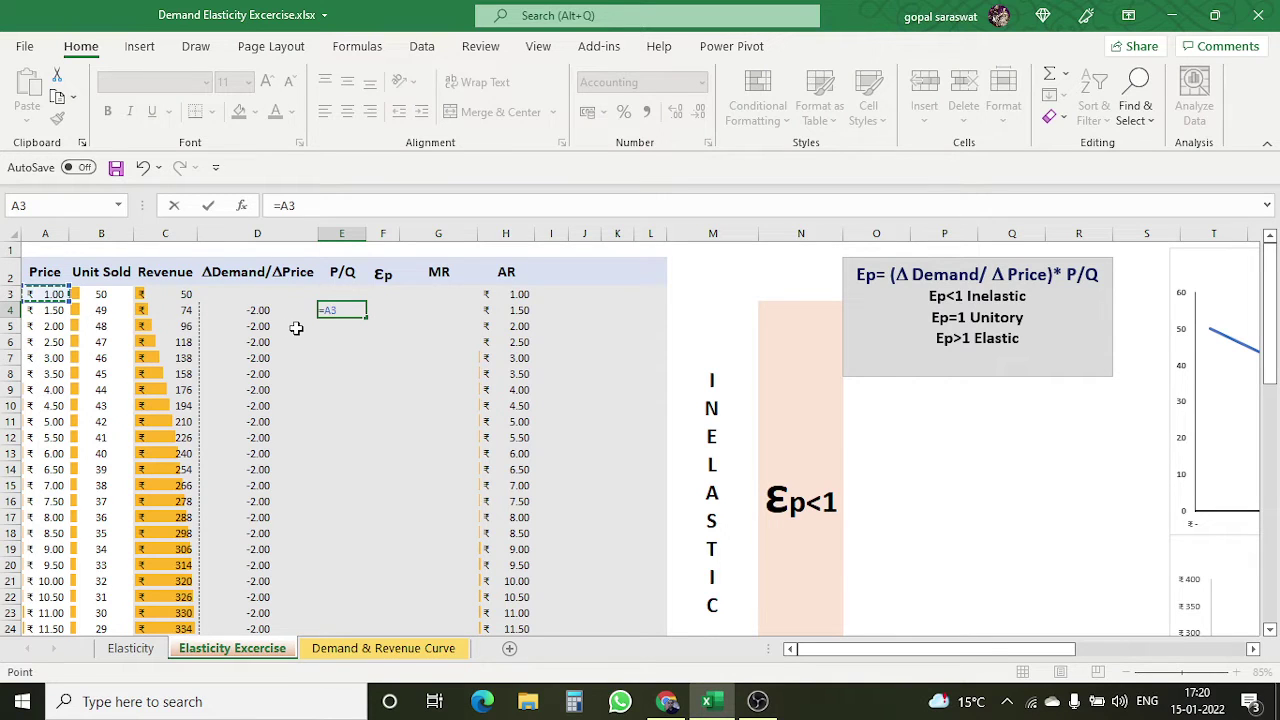
text(/)
click(100, 294)
key(Return)
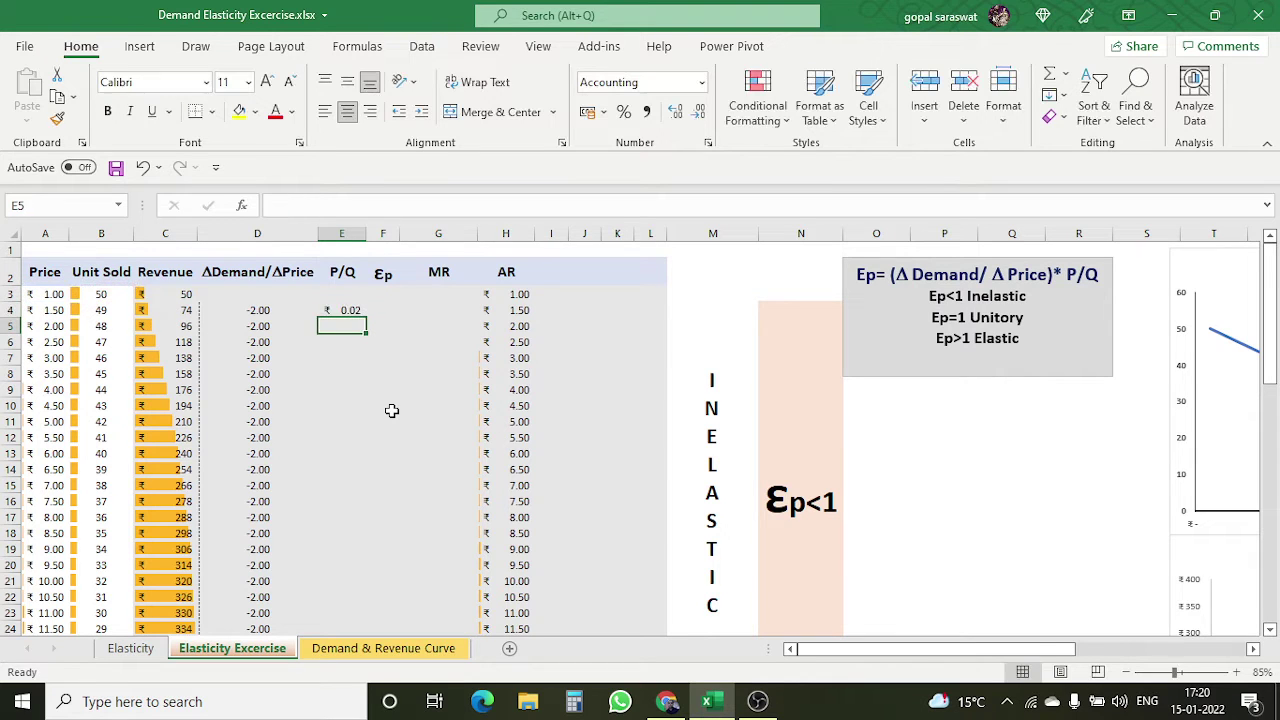
Copy the P/Q formula from E4, paste it as formulas only into E5:E52, and check the filled column
click(340, 310)
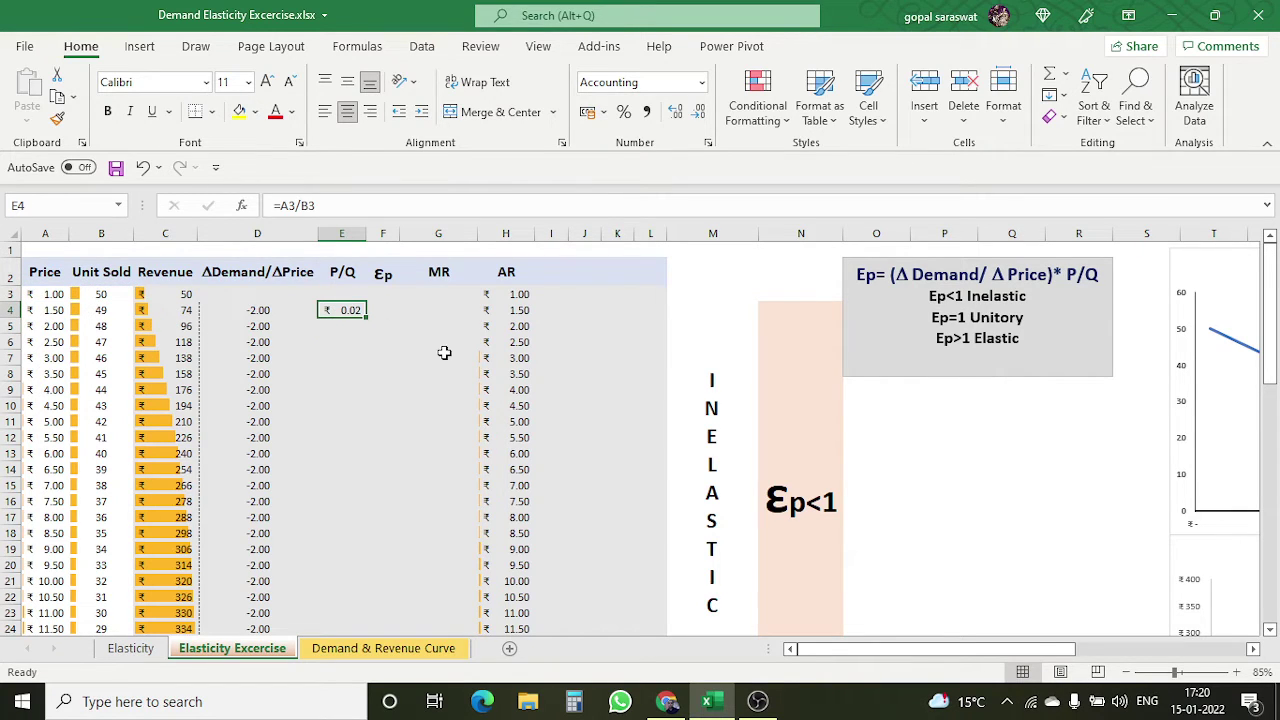
key(ctrl+c)
drag(341, 326, 355, 604)
right_click(351, 423)
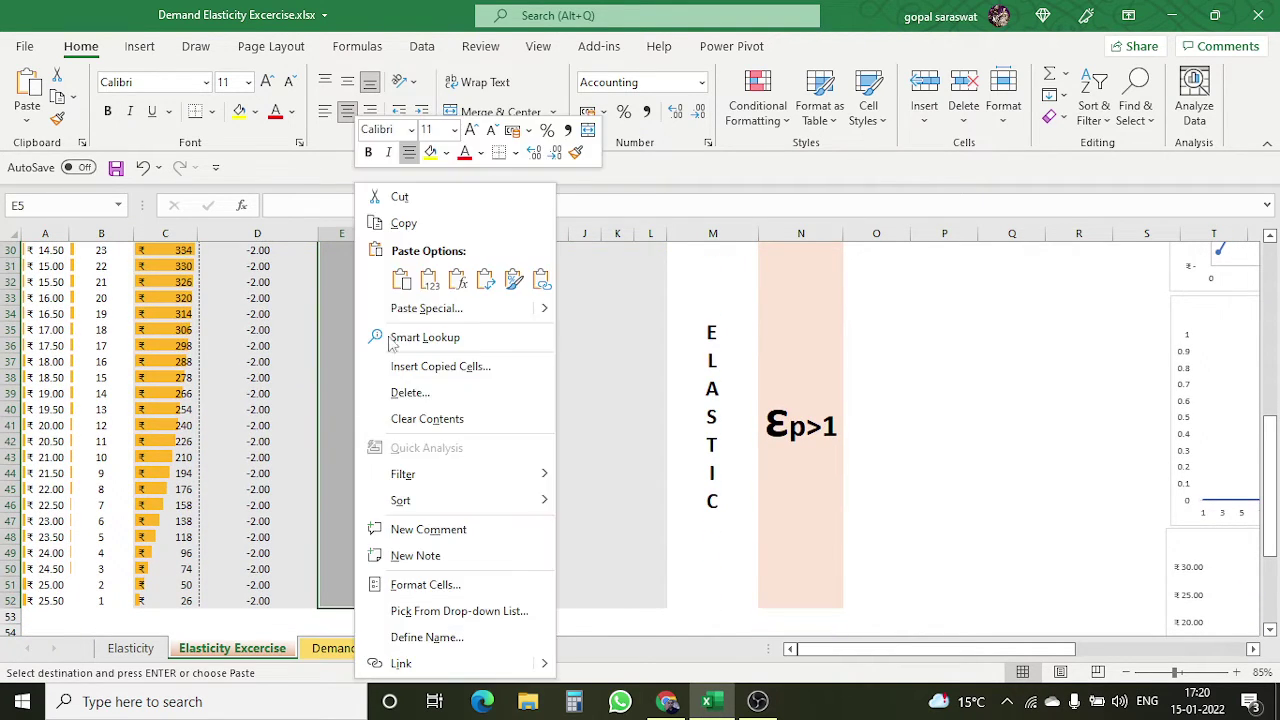
click(455, 280)
scroll(429, 449, up, 9)
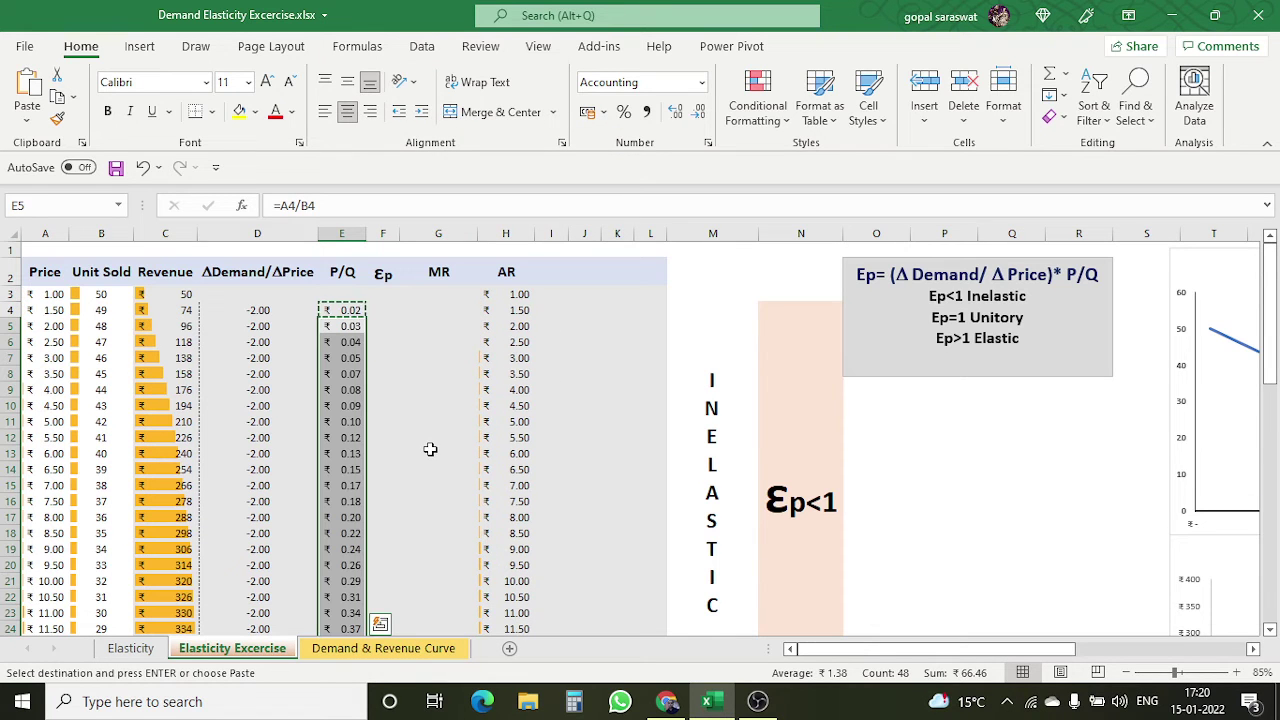
click(433, 421)
scroll(433, 460, down, 4)
scroll(430, 460, up, 4)
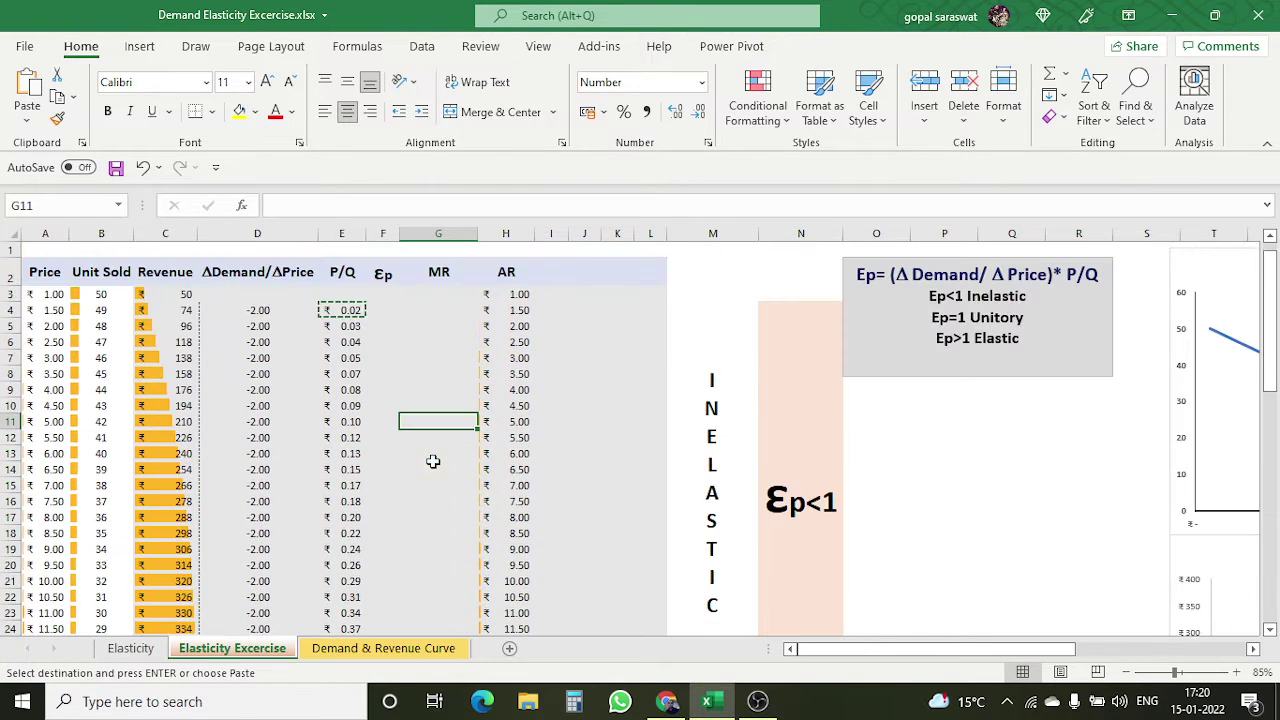
Calculate the first εp value in F4 by multiplying ΔDemand/ΔPrice by P/Q with the formula =D4*E4
click(387, 310)
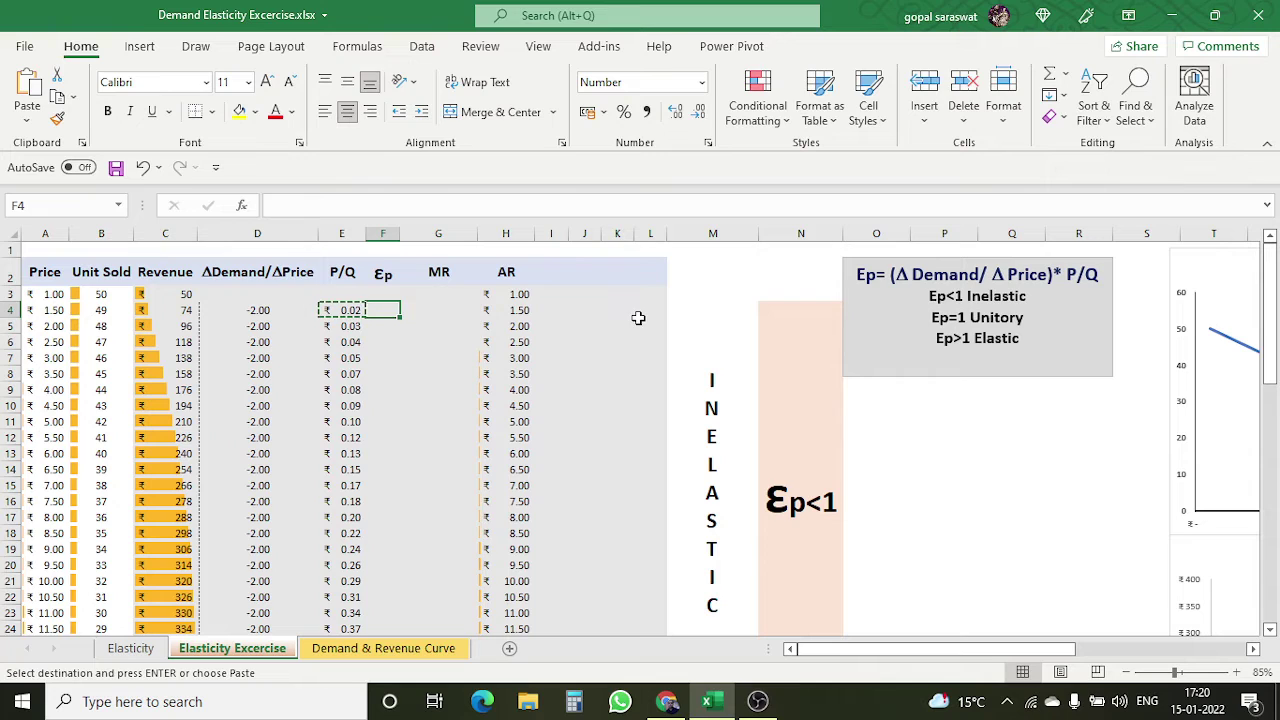
text(=)
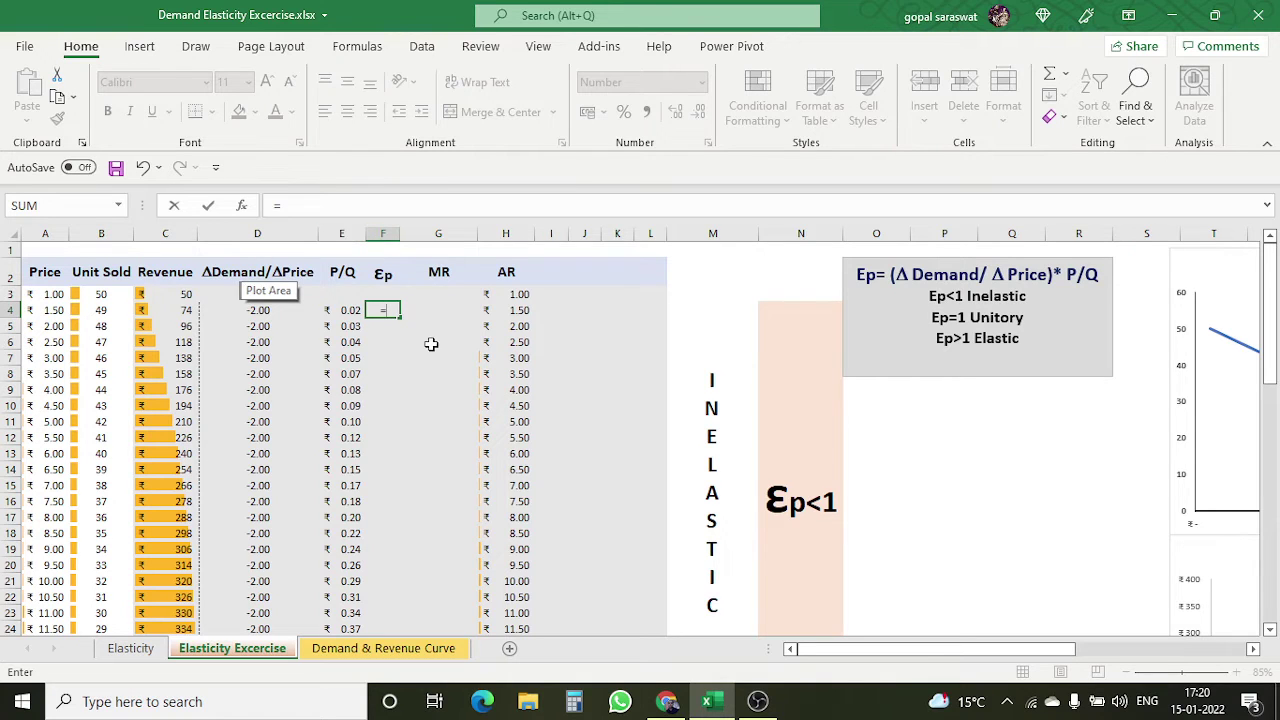
click(258, 312)
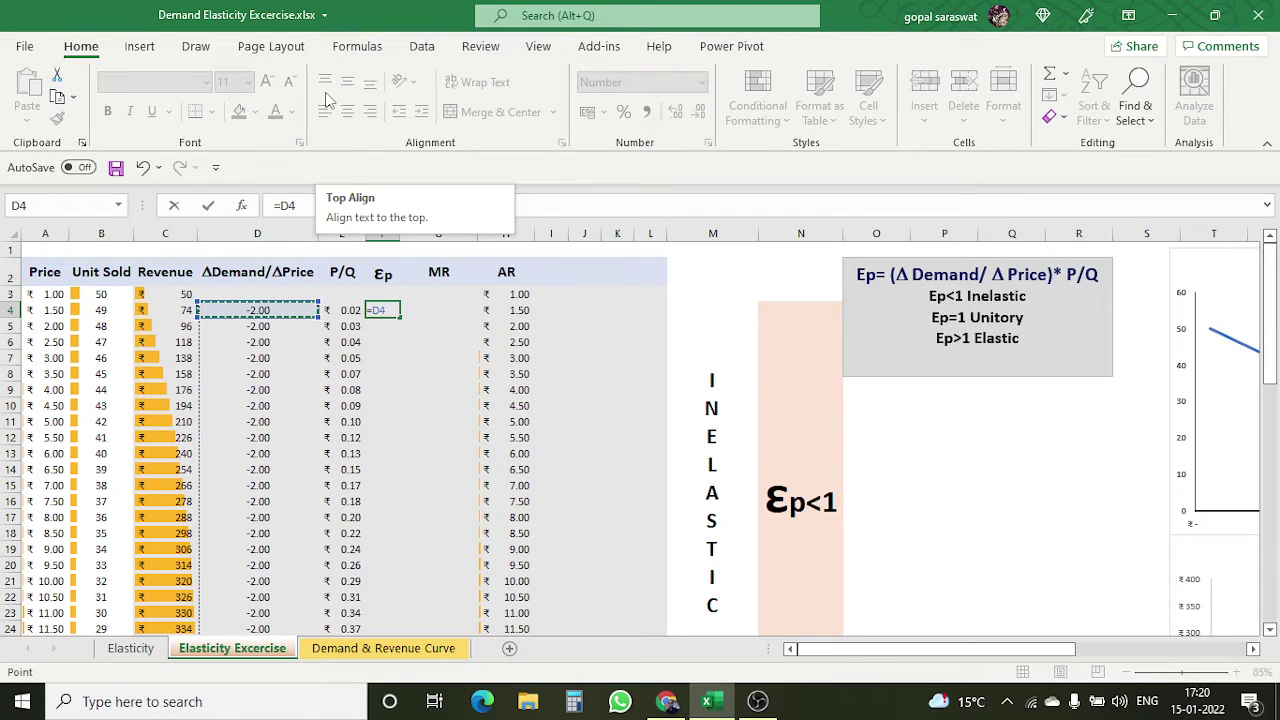
text(*)
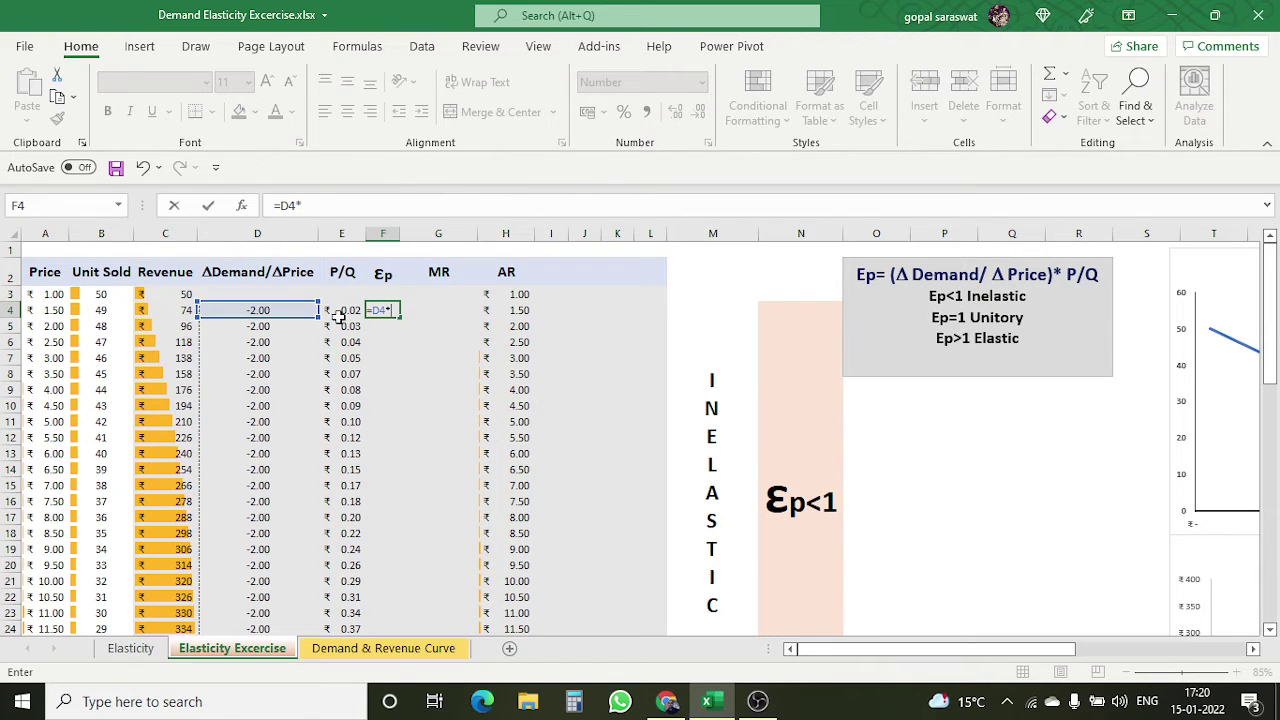
click(338, 312)
key(Return)
Wrap the εp formula in F4 in the ABS function so it reads =ABS(D4*E4)
click(387, 310)
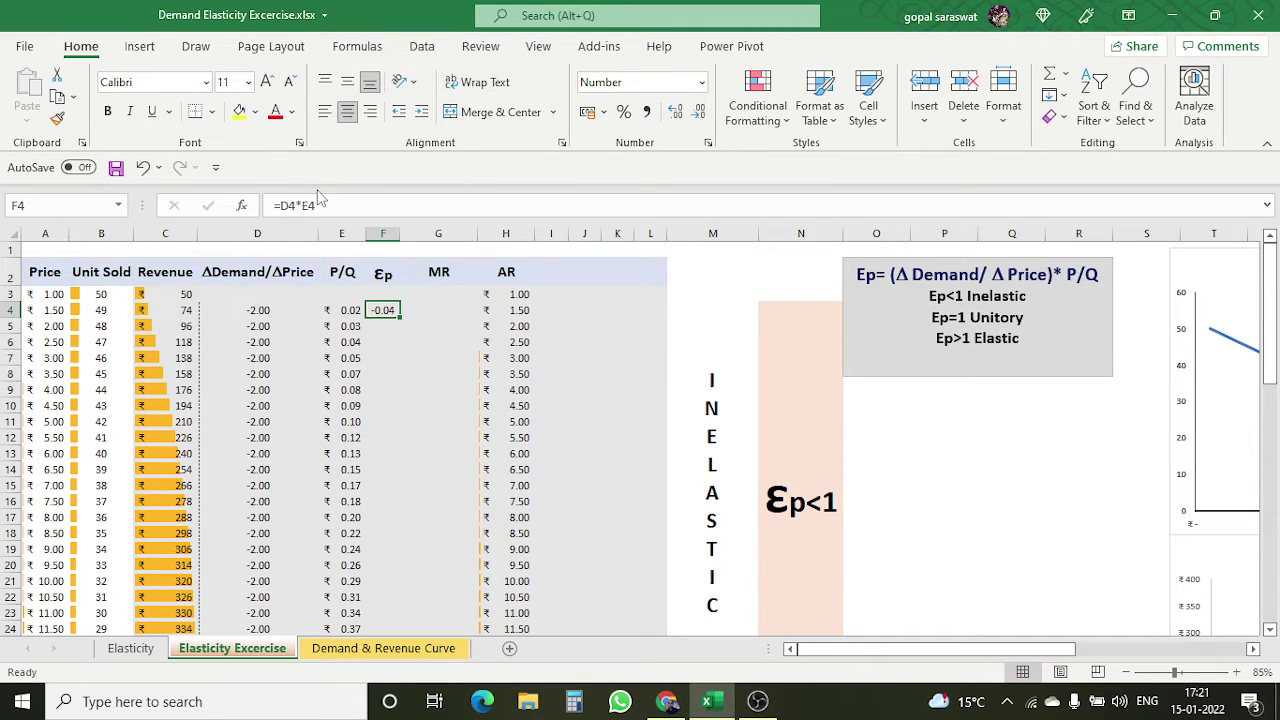
click(283, 205)
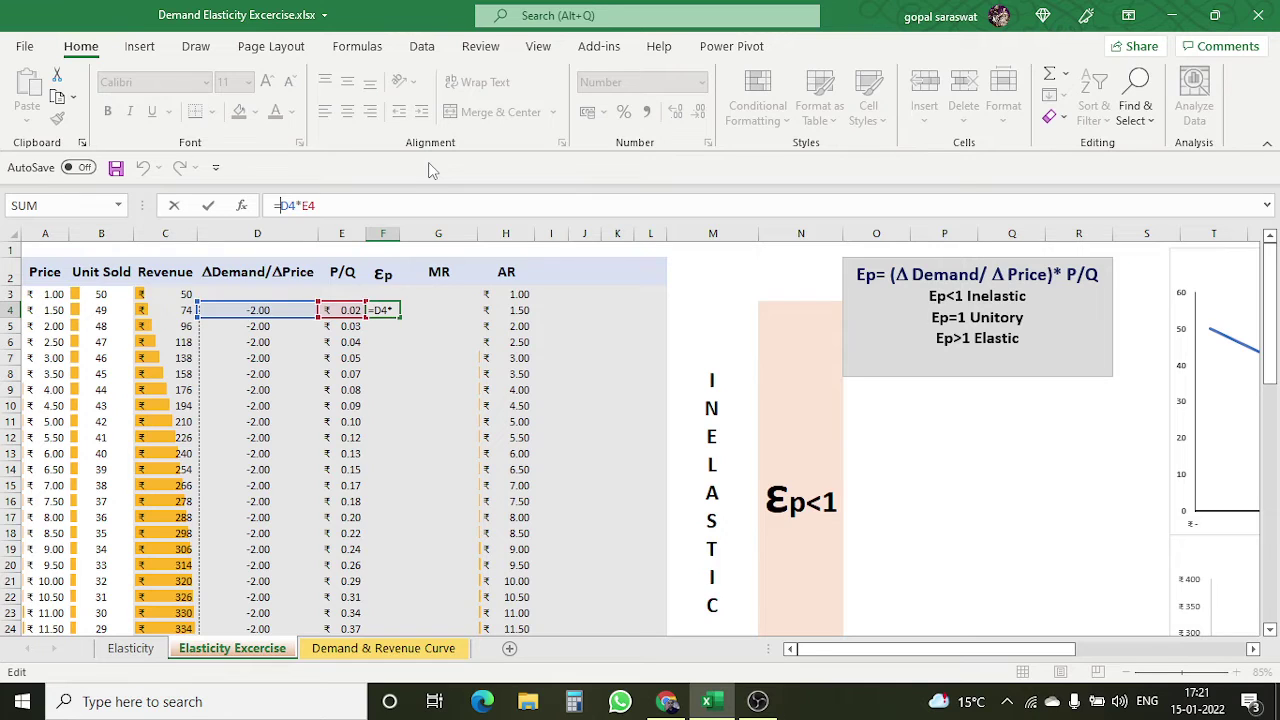
text(abs)
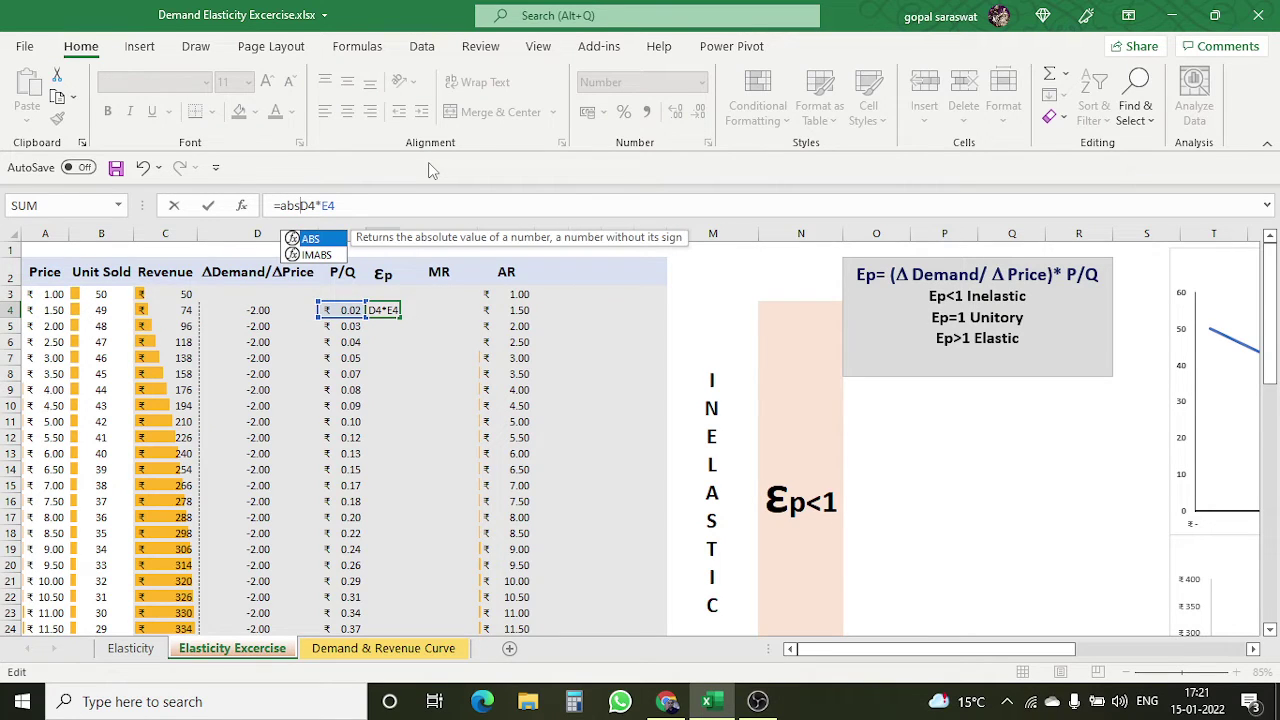
text(()
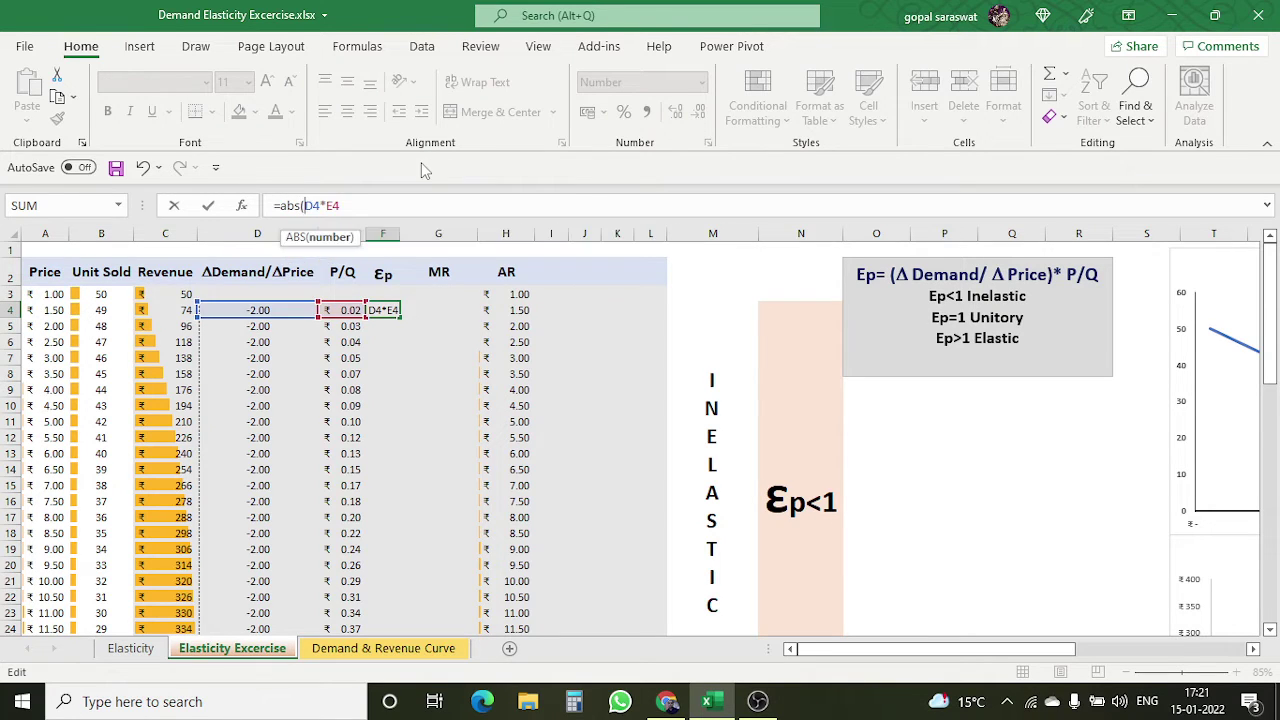
text())
key(Return)
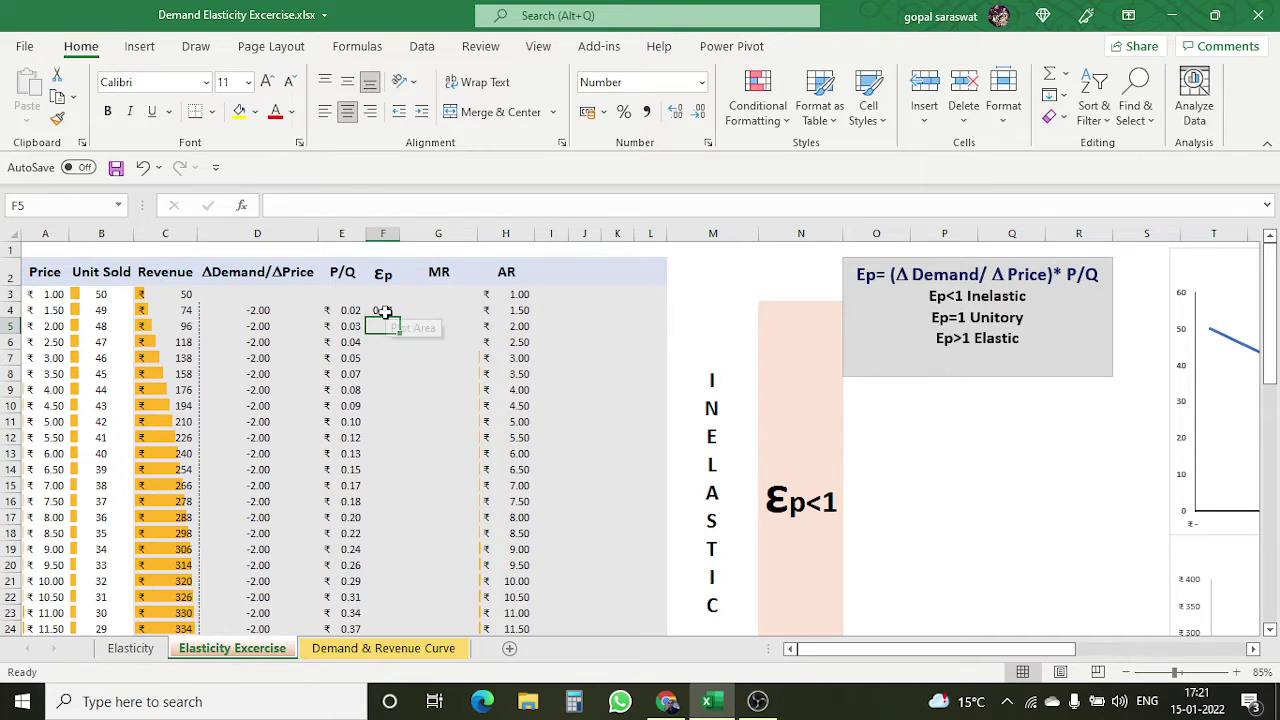
Copy the εp formula from F4 and paste it as formulas only into F5:F52
click(384, 311)
key(ctrl+c)
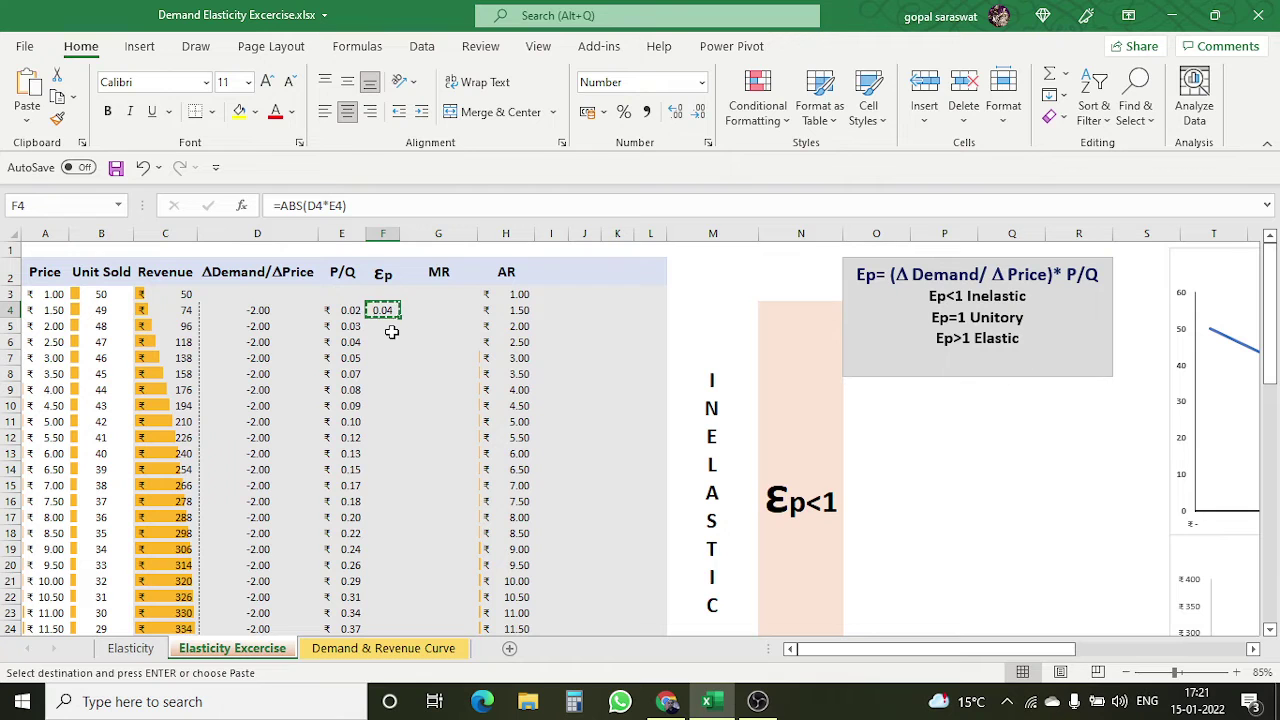
click(390, 327)
drag(391, 338, 389, 614)
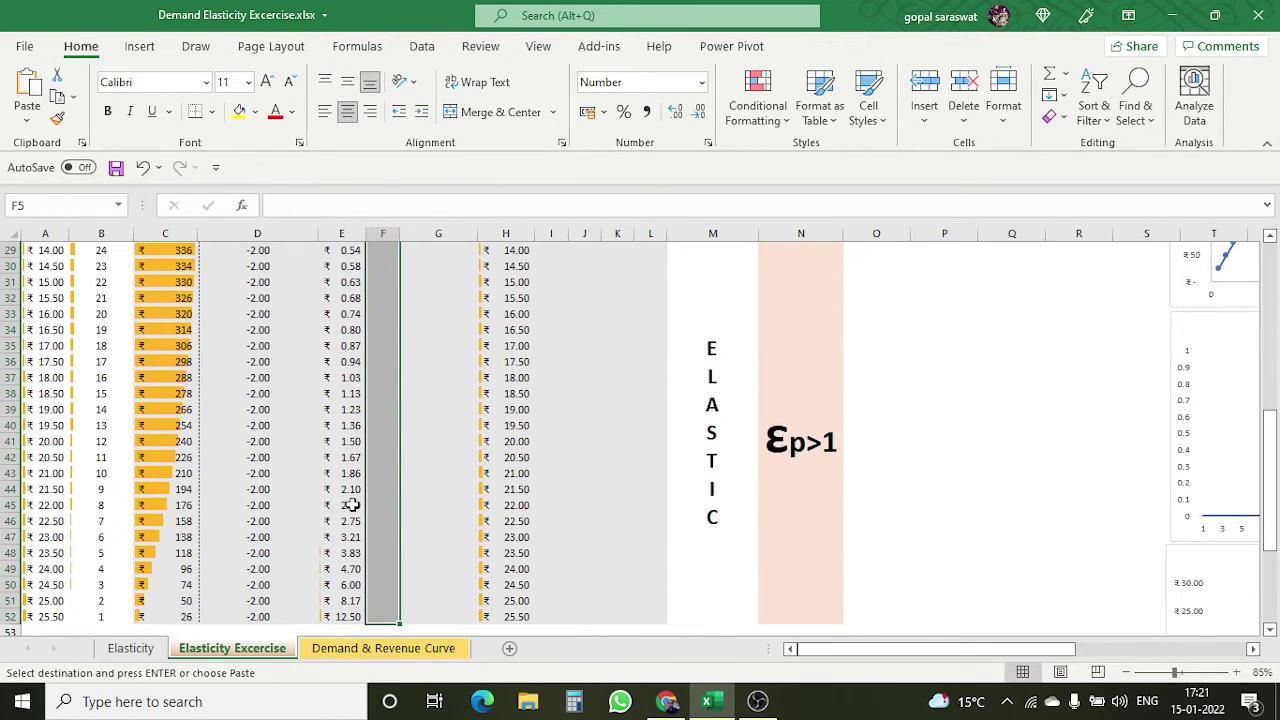
right_click(376, 480)
click(477, 280)
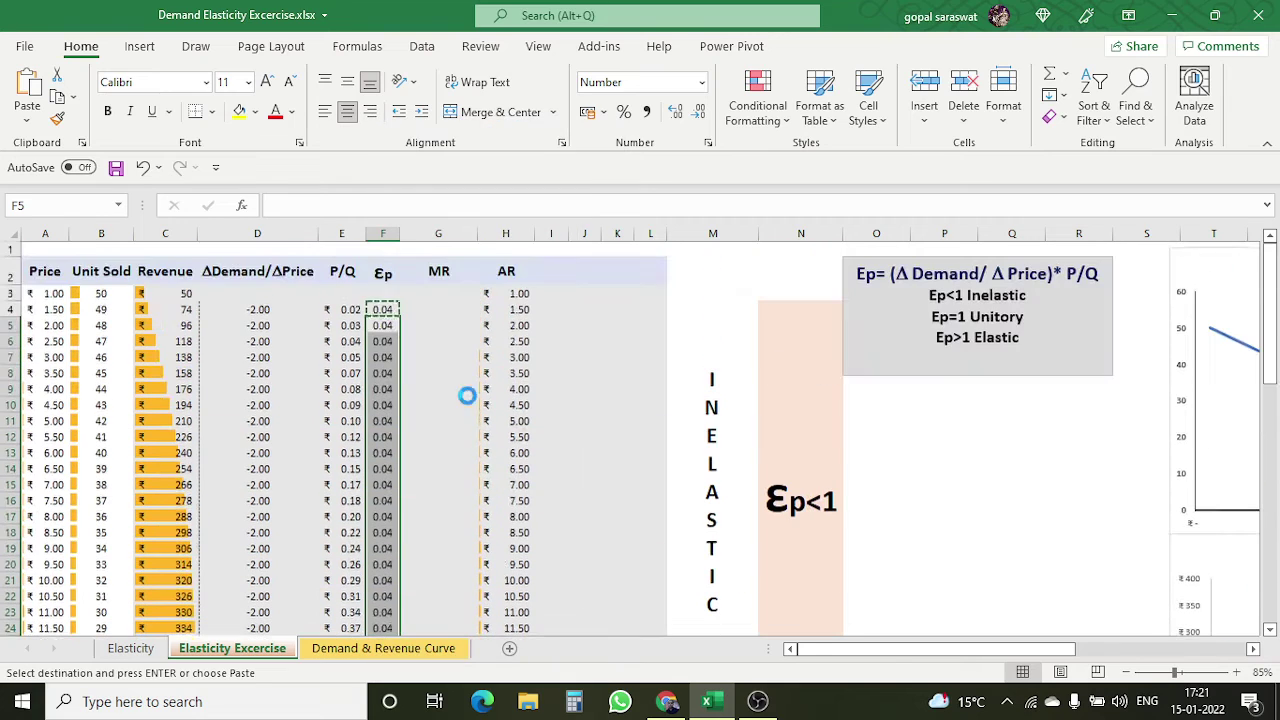
Check the filled εp column down past the highlighted unitary row and inspect the formulas in F4 and F5
click(424, 376)
scroll(424, 376, down, 10)
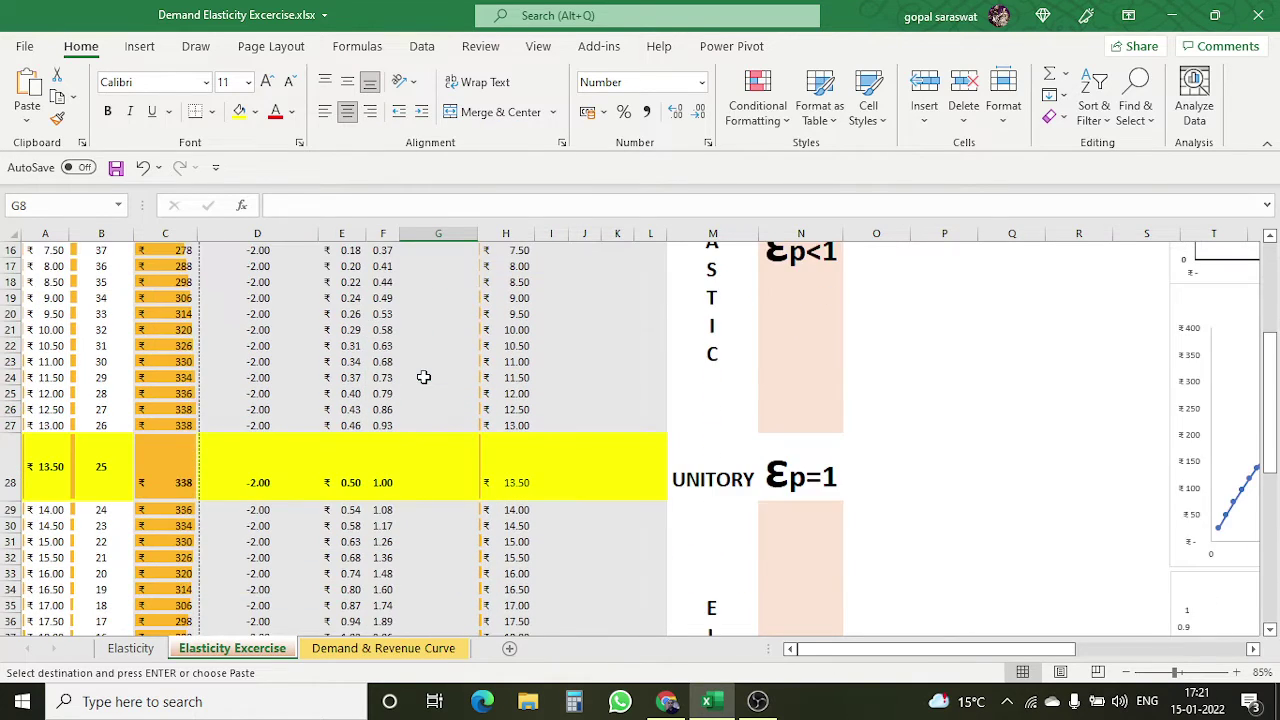
scroll(424, 376, up, 10)
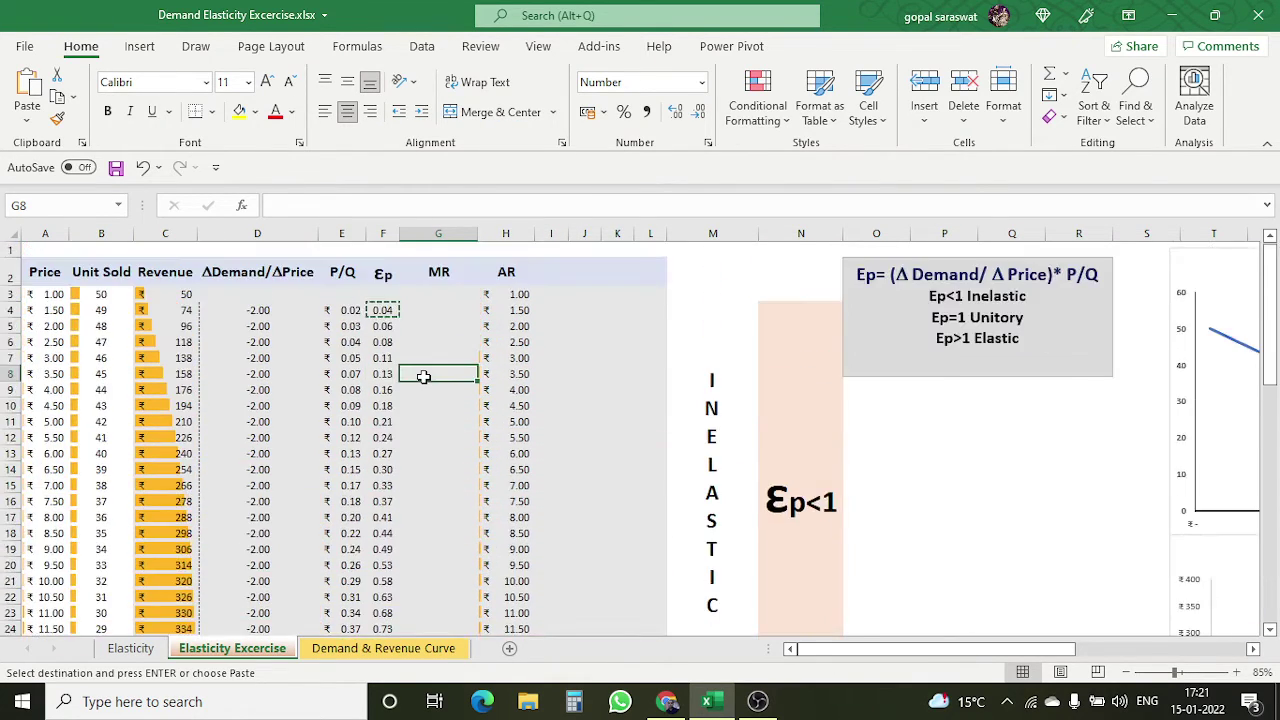
scroll(433, 307, down, 4)
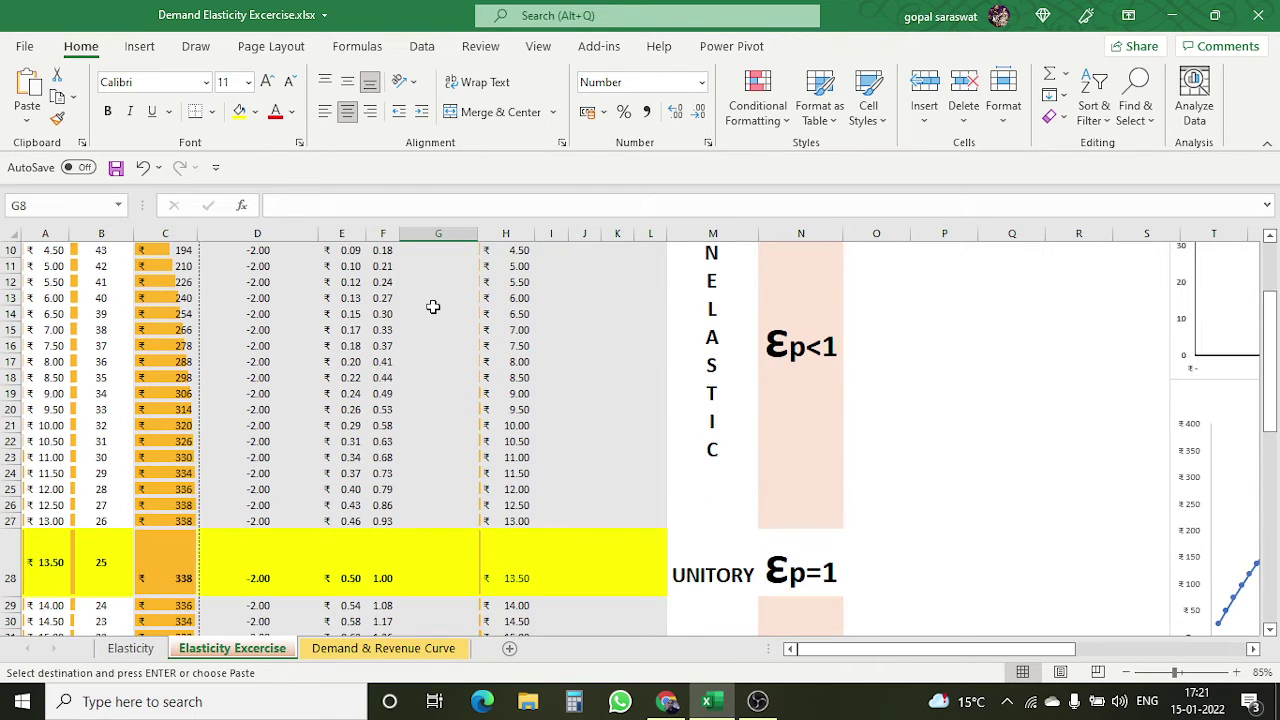
scroll(424, 371, up, 2)
scroll(424, 371, down, 5)
scroll(424, 371, up, 7)
click(386, 311)
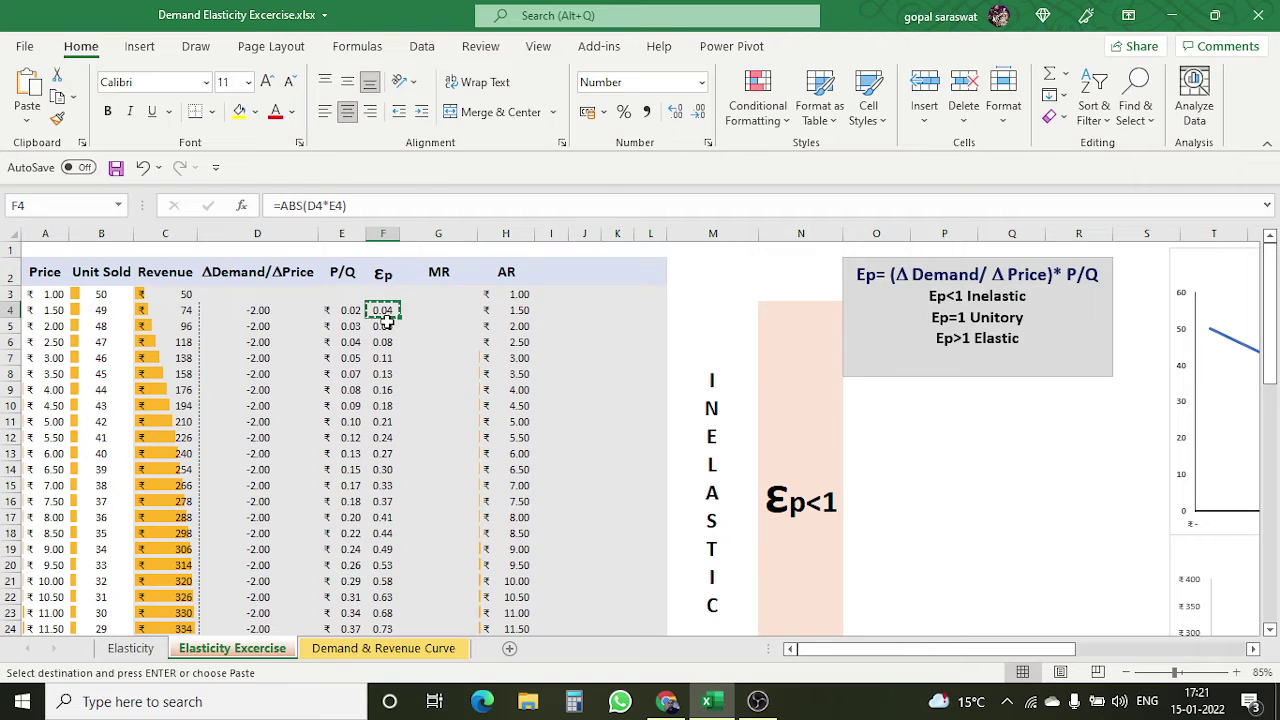
click(382, 326)
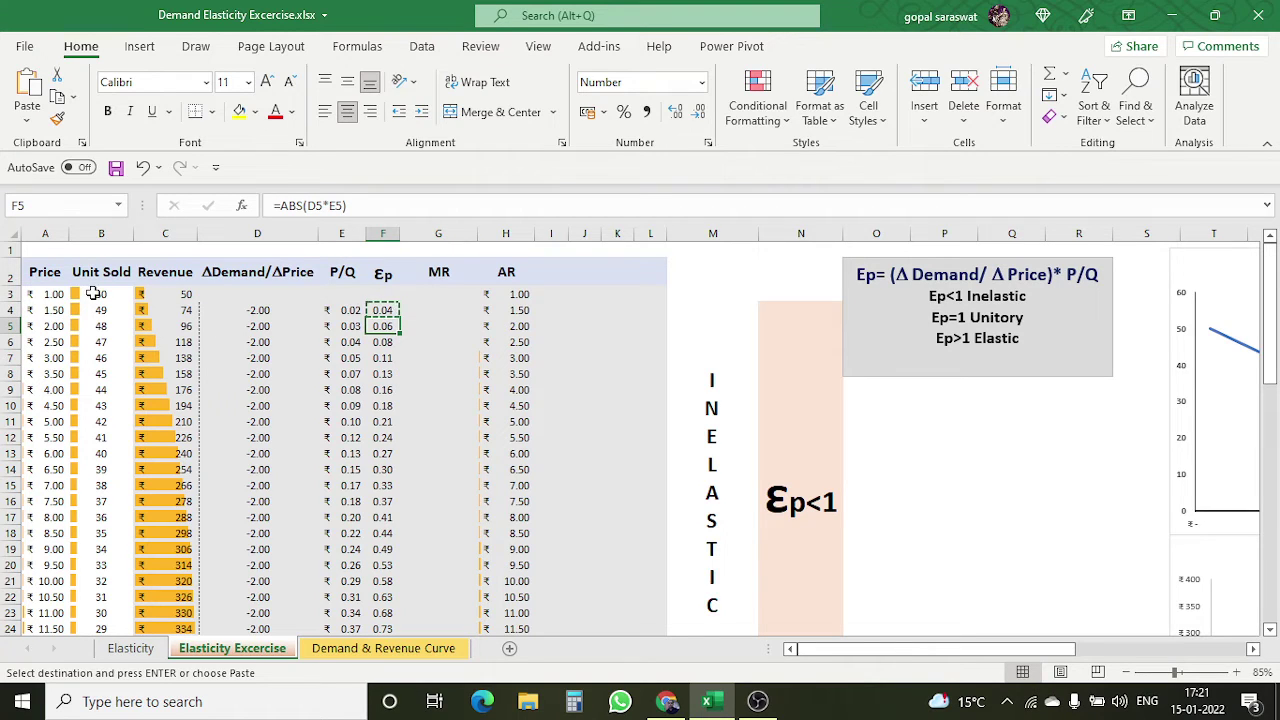
Compare the price and units sold in row 3 with the price, units sold and εp in highlighted row 28
click(97, 294)
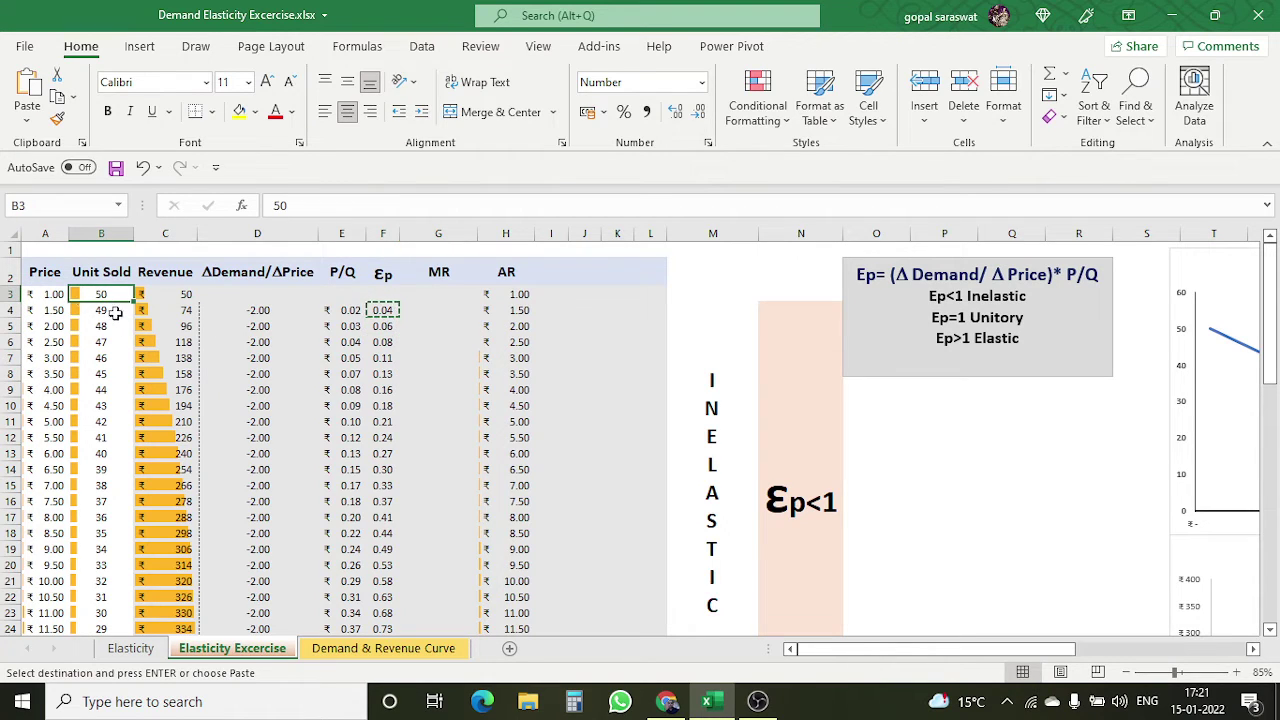
click(52, 294)
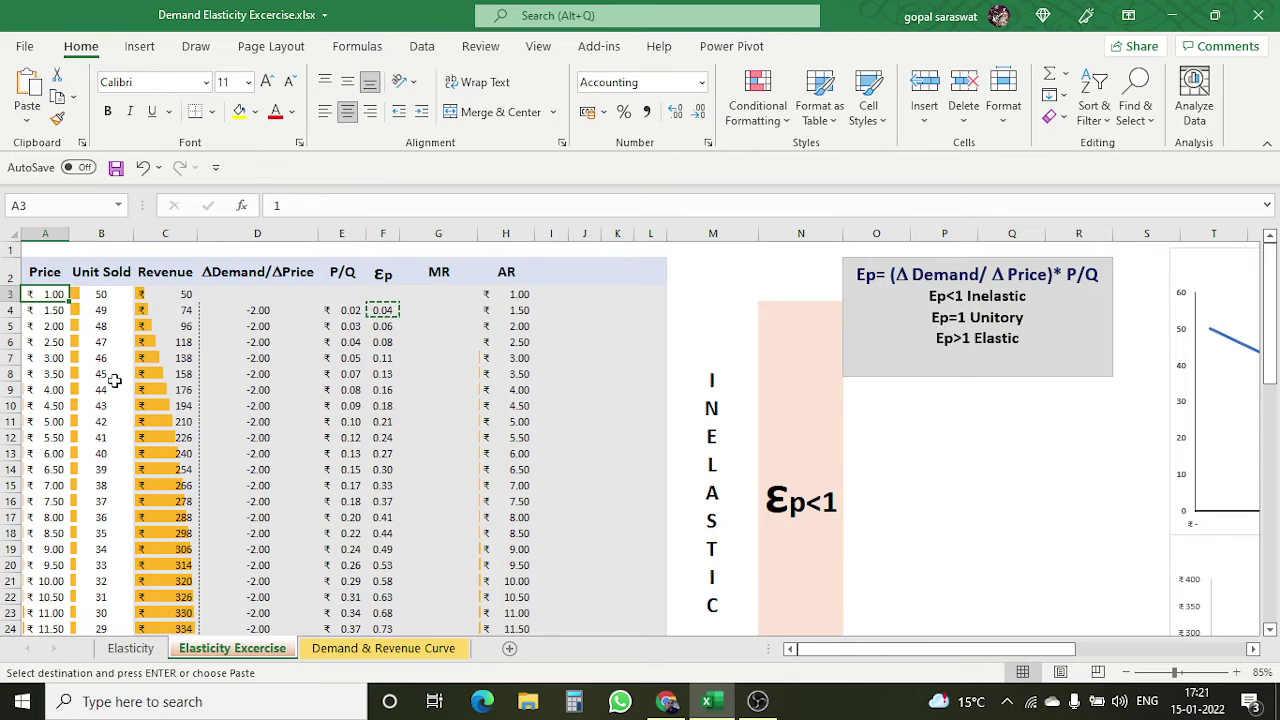
scroll(115, 380, down, 3)
click(117, 467)
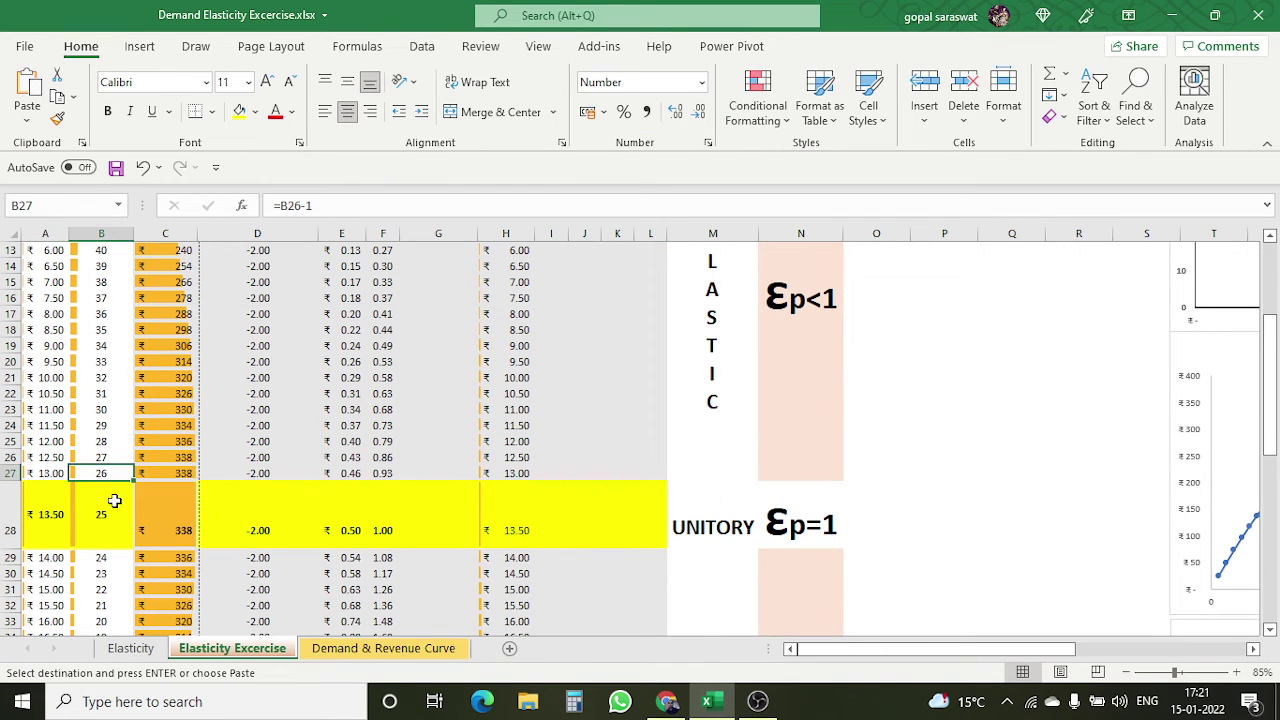
click(118, 500)
click(53, 518)
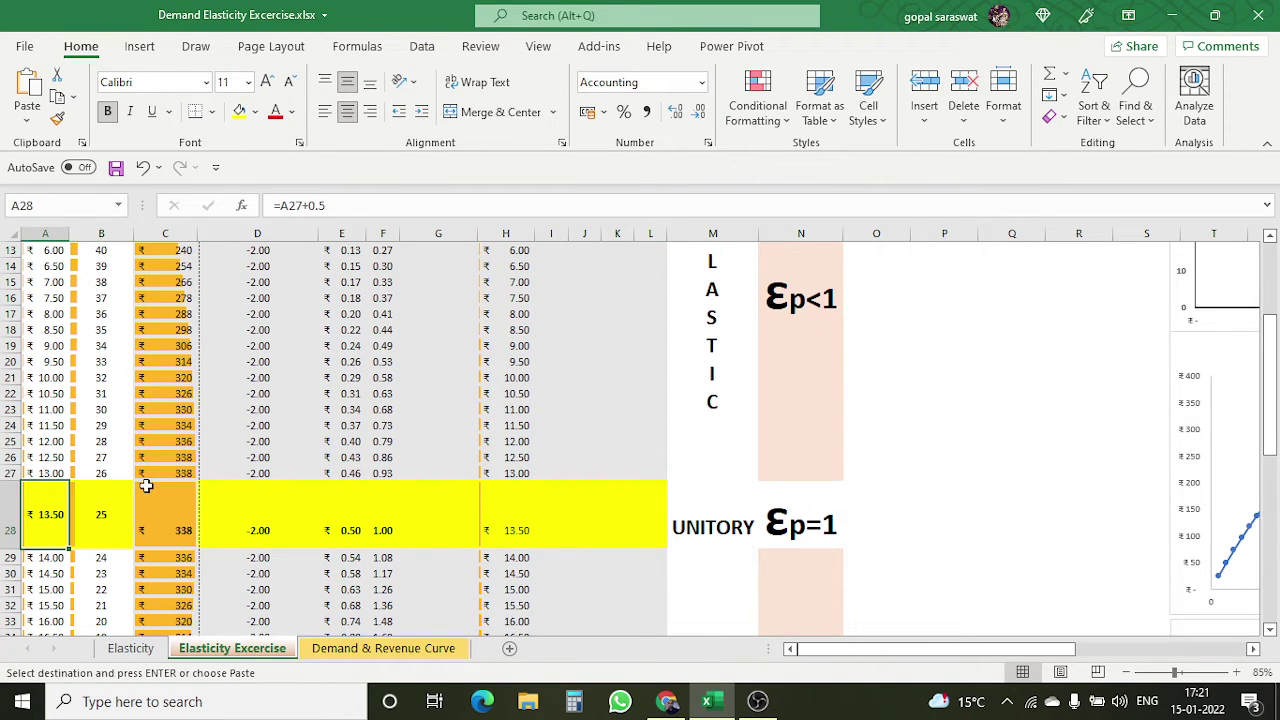
click(104, 515)
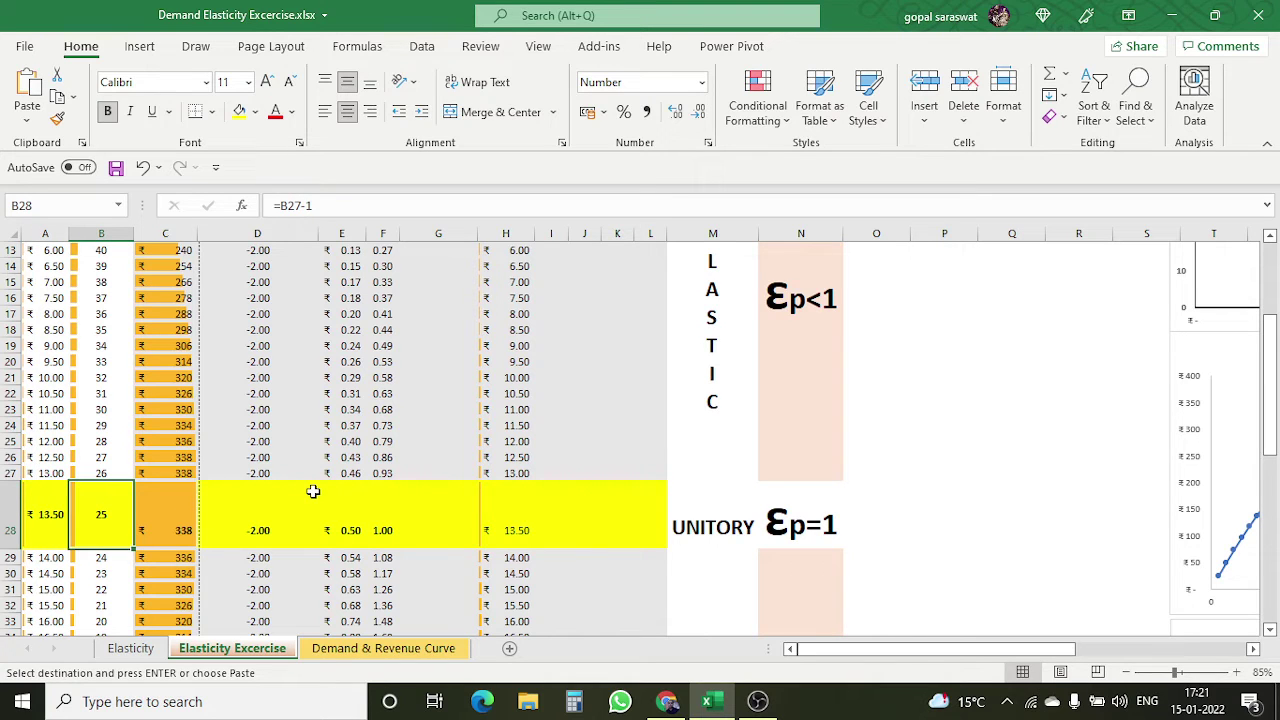
click(395, 503)
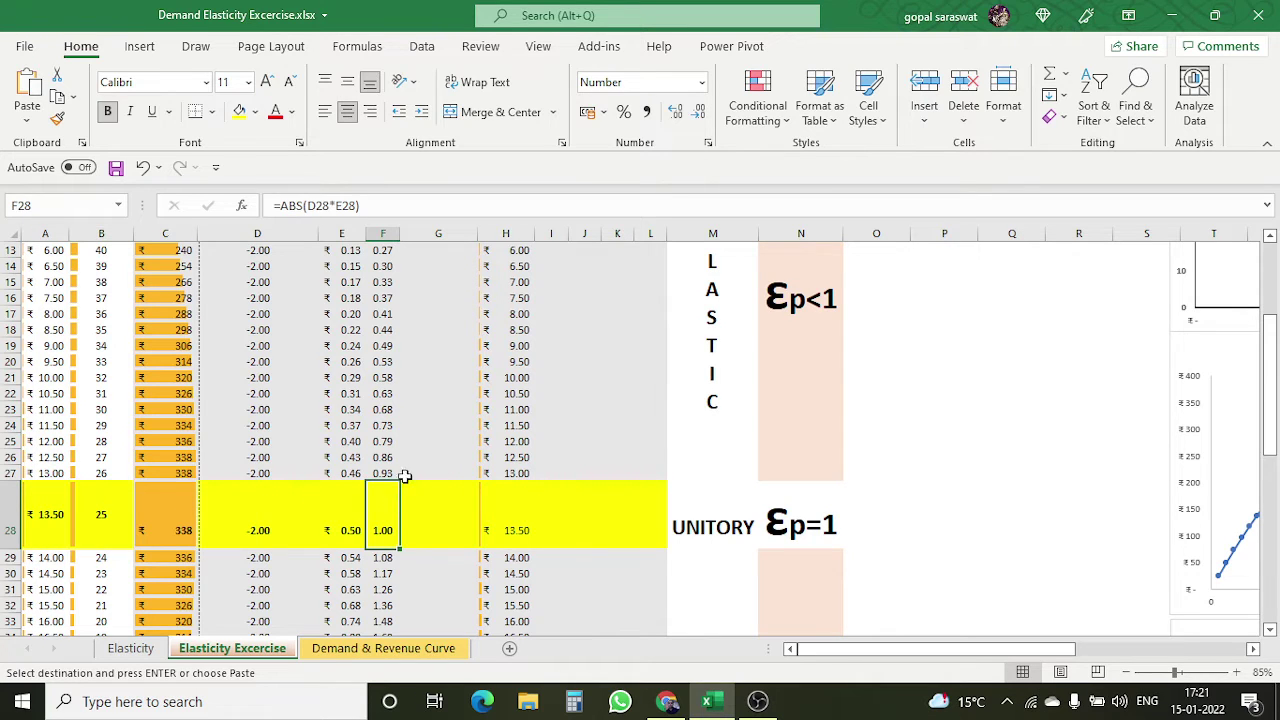
scroll(395, 425, up, 4)
scroll(560, 380, down, 3)
scroll(875, 332, up, 3)
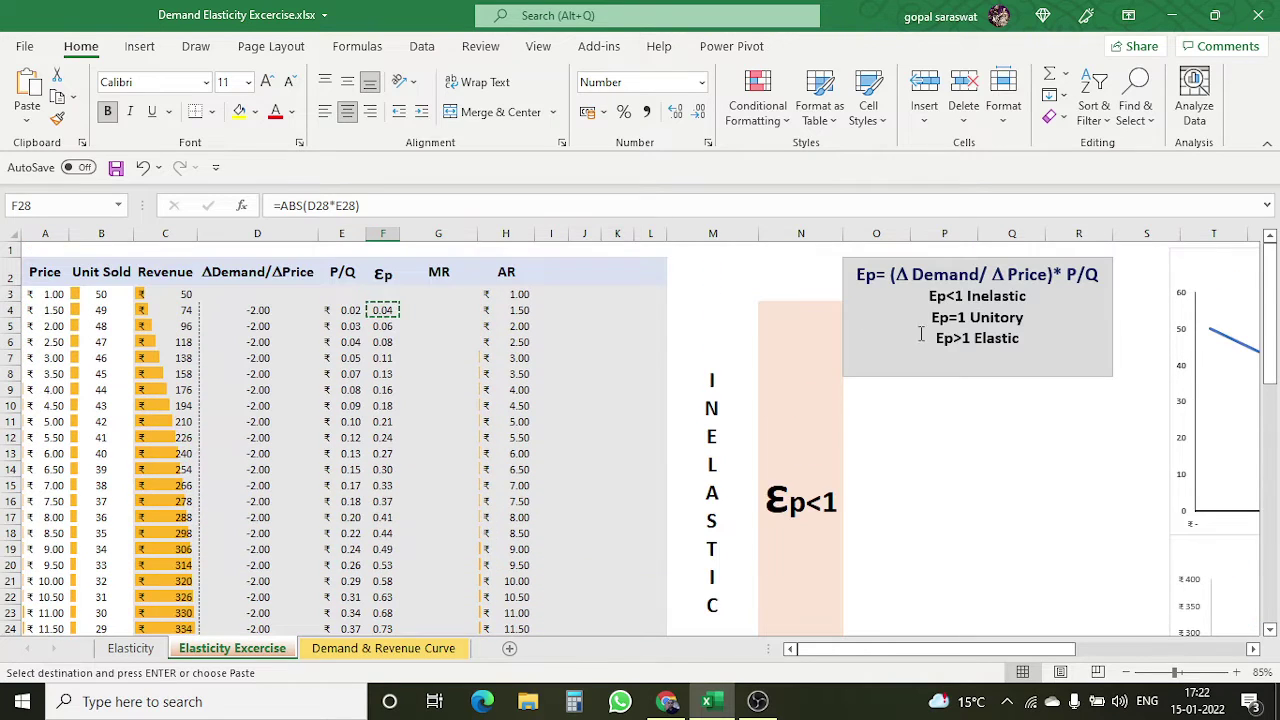
Read the elasticity criteria in the text box and examine the revenue values around row 28
triple_click(1041, 327)
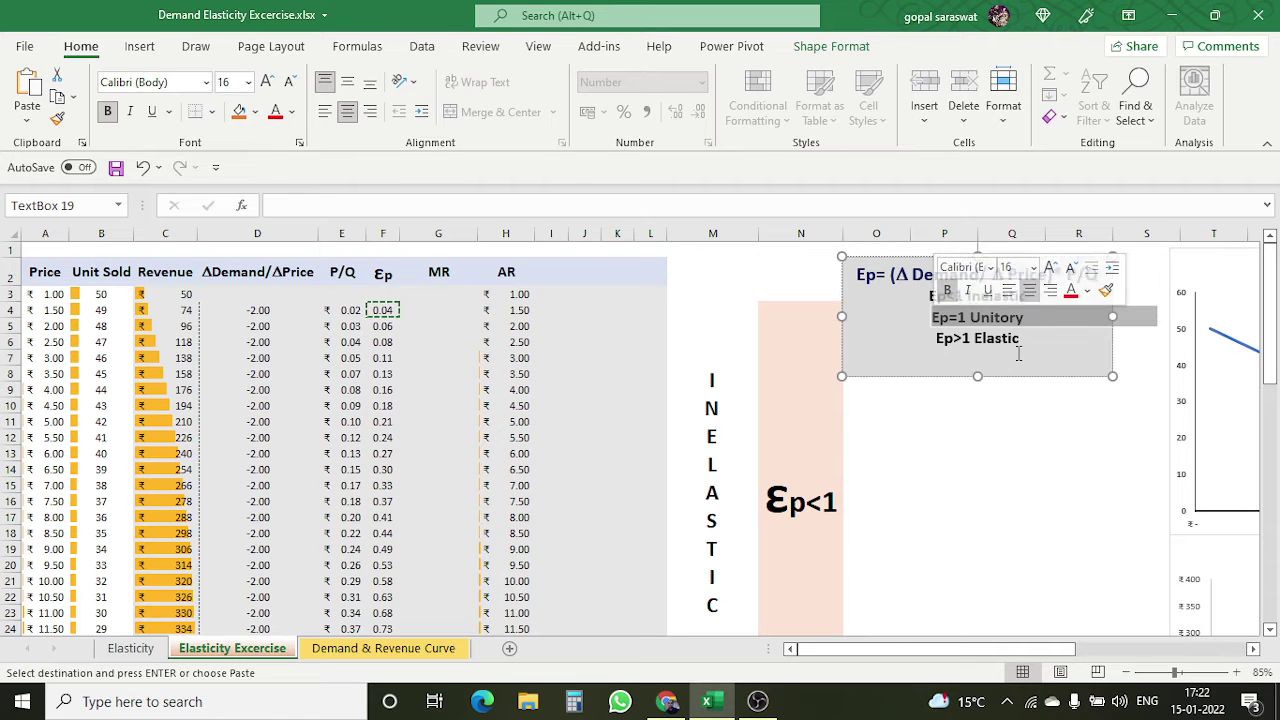
click(958, 502)
scroll(440, 477, down, 4)
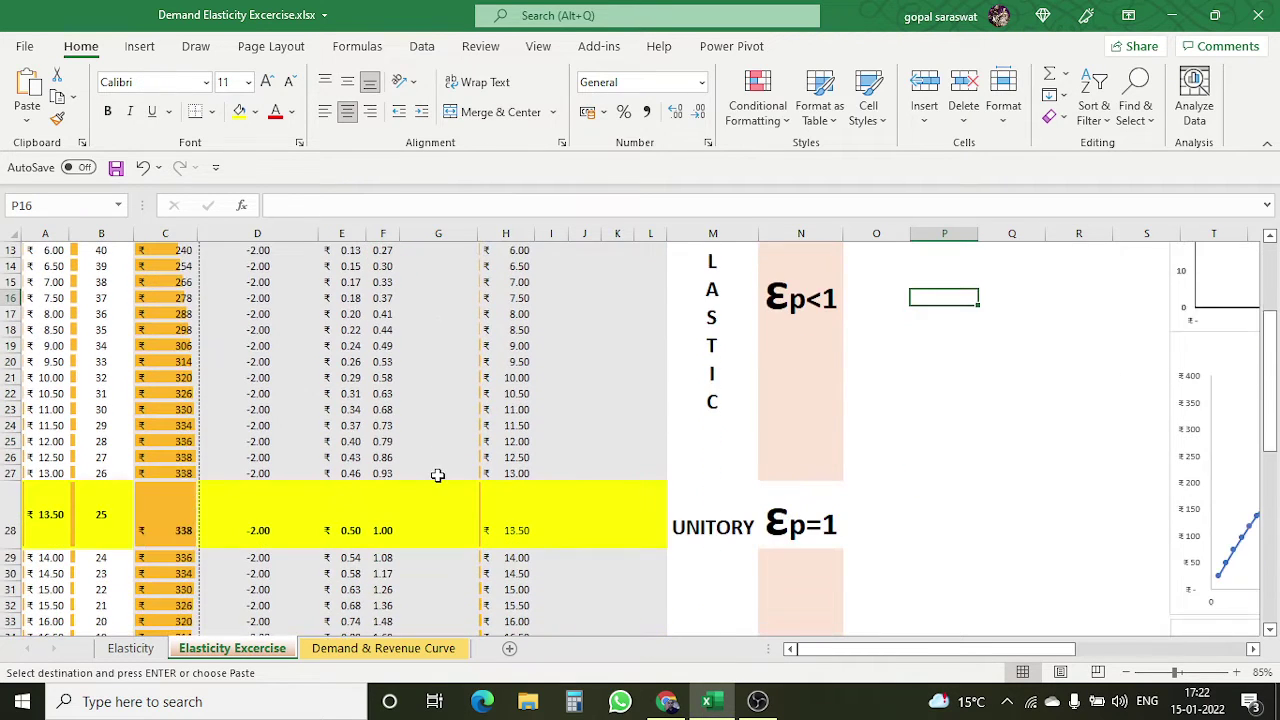
click(513, 515)
click(166, 528)
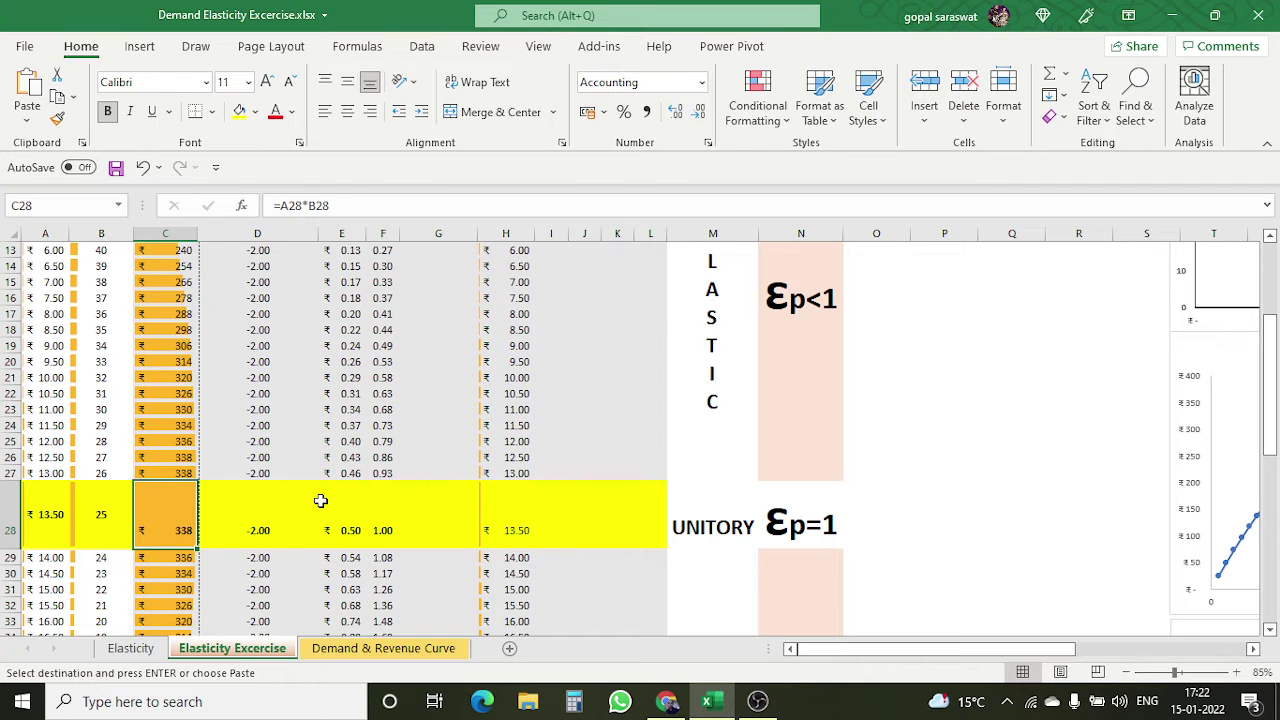
scroll(166, 496, up, 4)
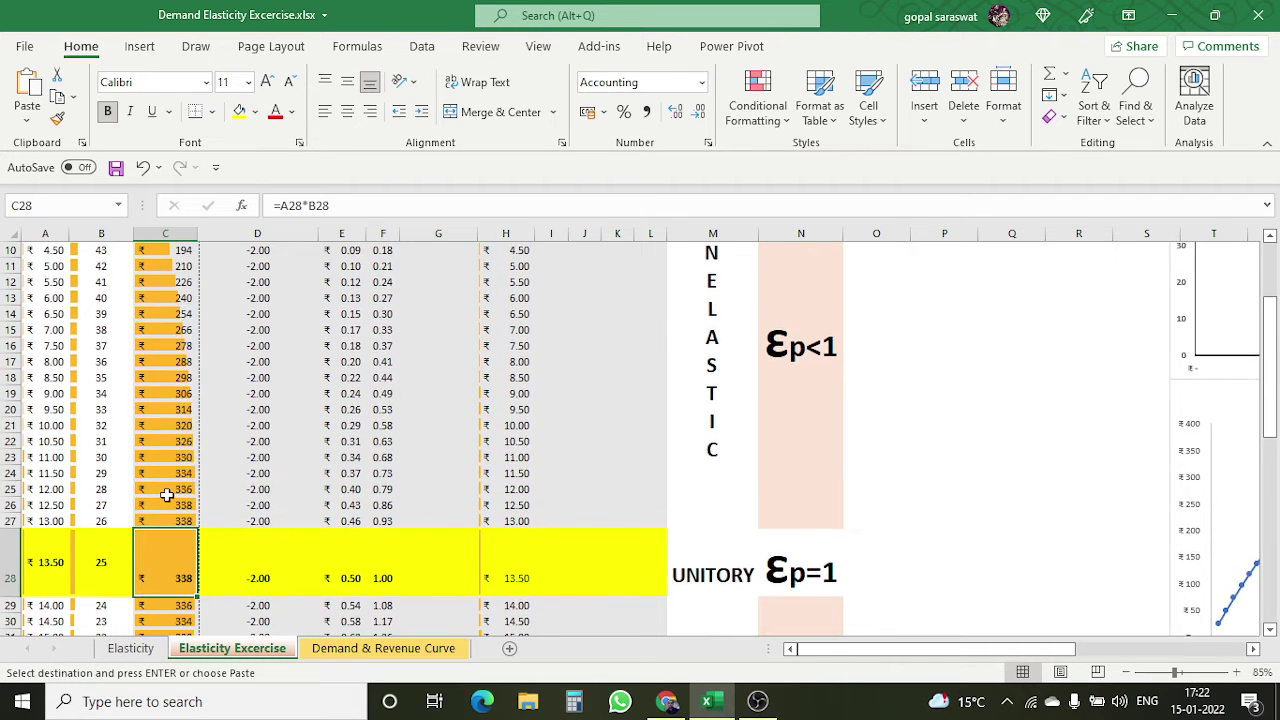
scroll(170, 471, down, 5)
scroll(170, 471, down, 2)
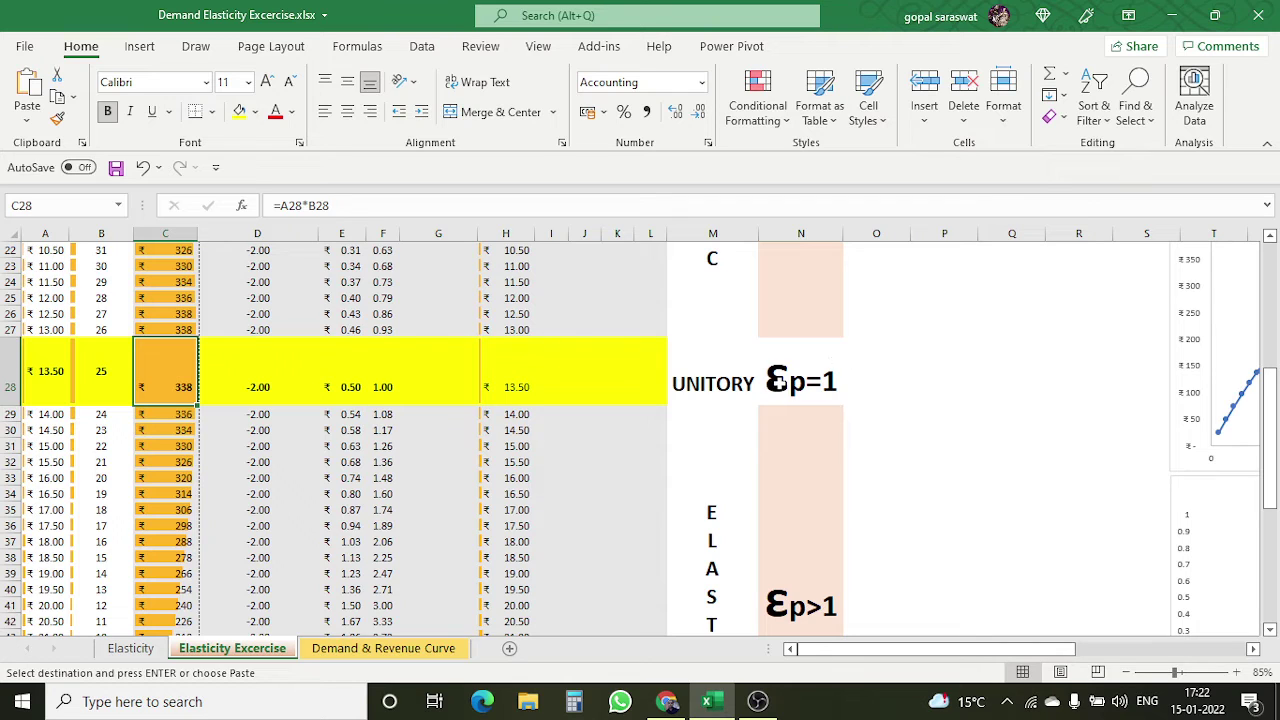
Examine the εp=1 label in N28 along with the price, units sold and revenue in row 28
click(820, 385)
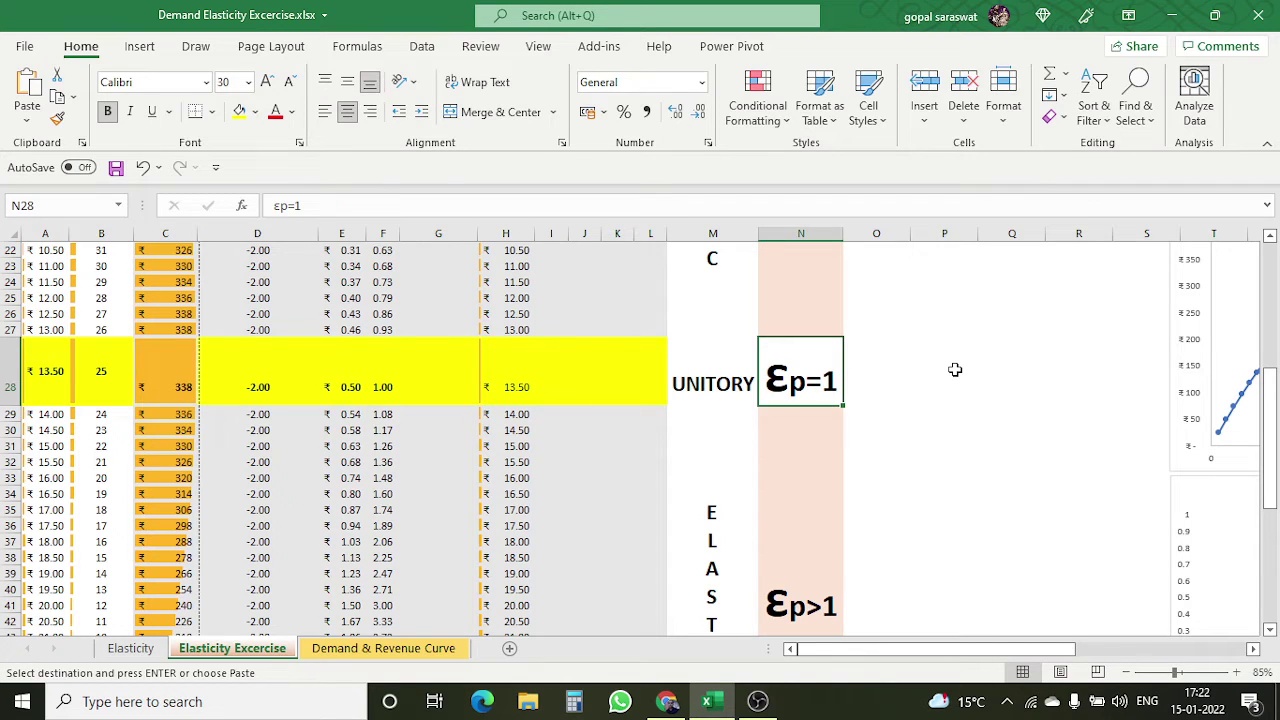
click(188, 385)
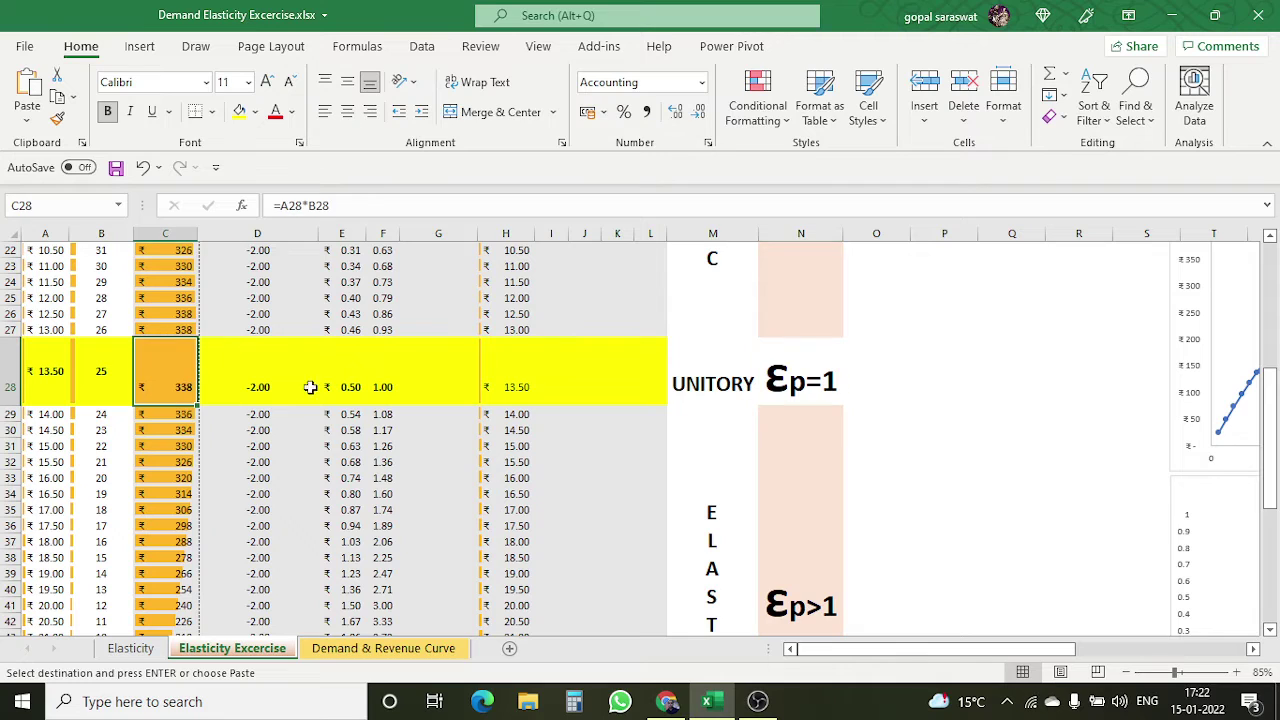
click(40, 378)
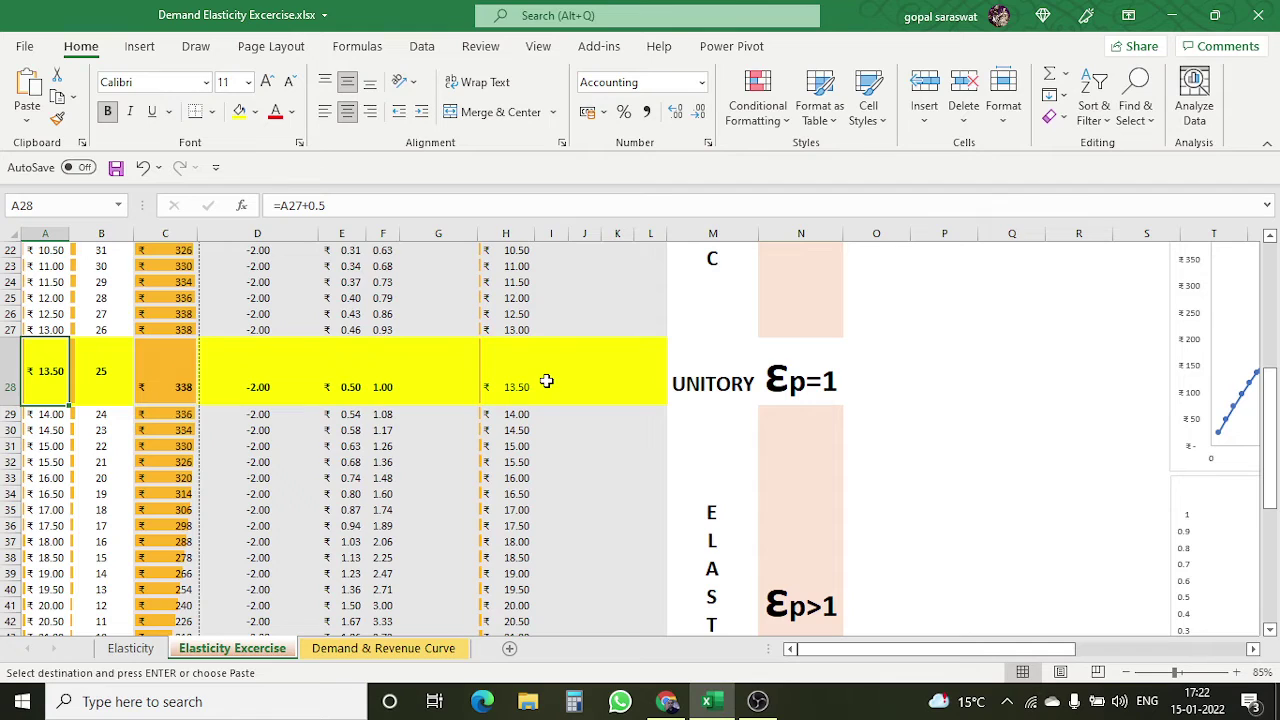
click(100, 371)
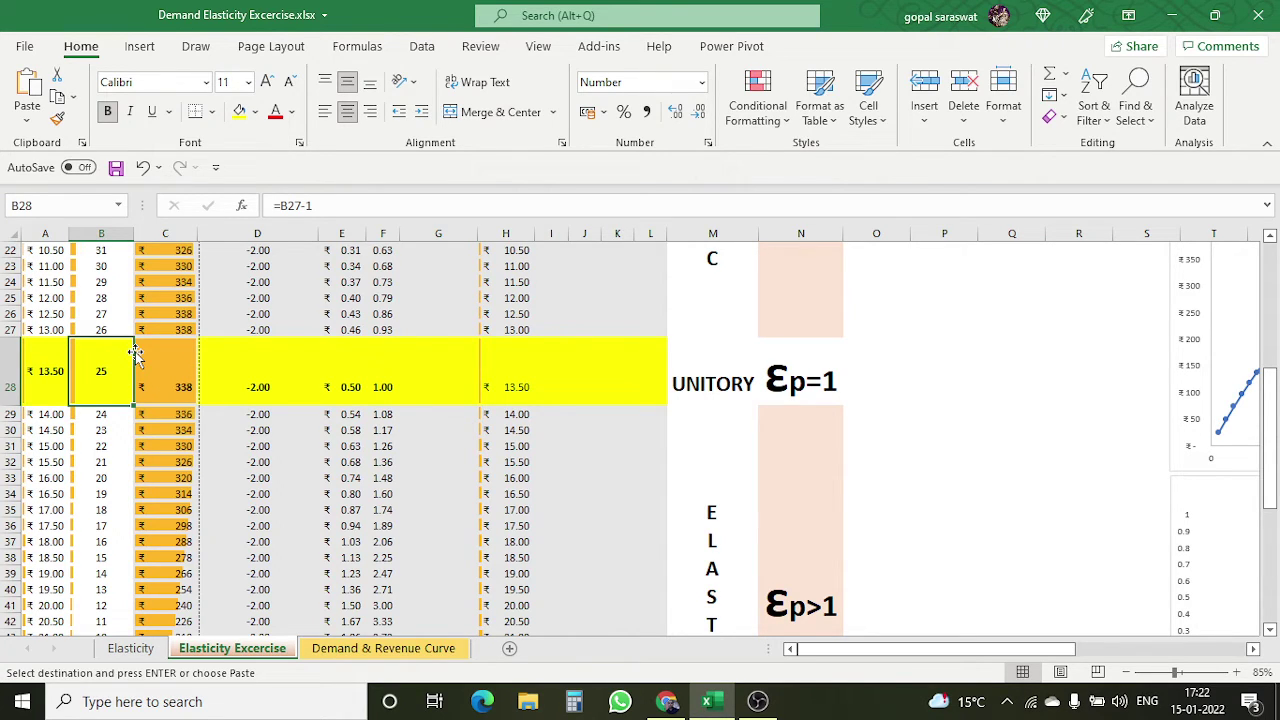
click(175, 380)
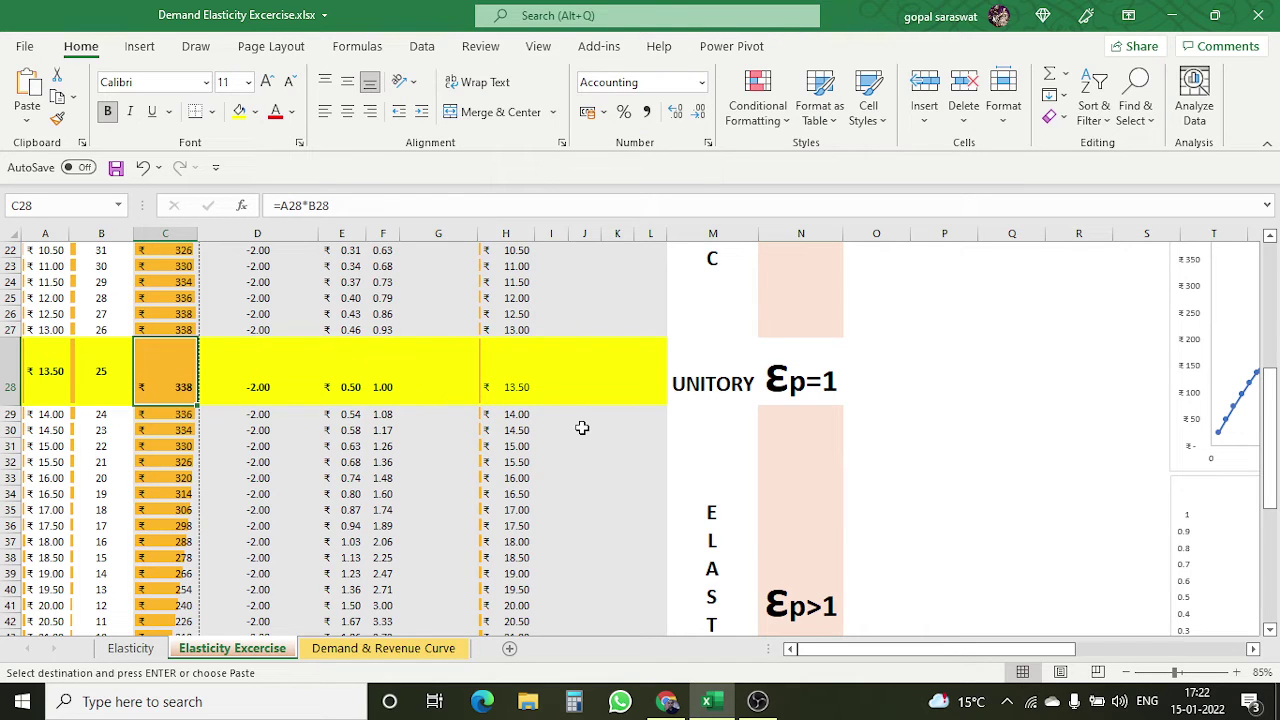
scroll(586, 423, up, 7)
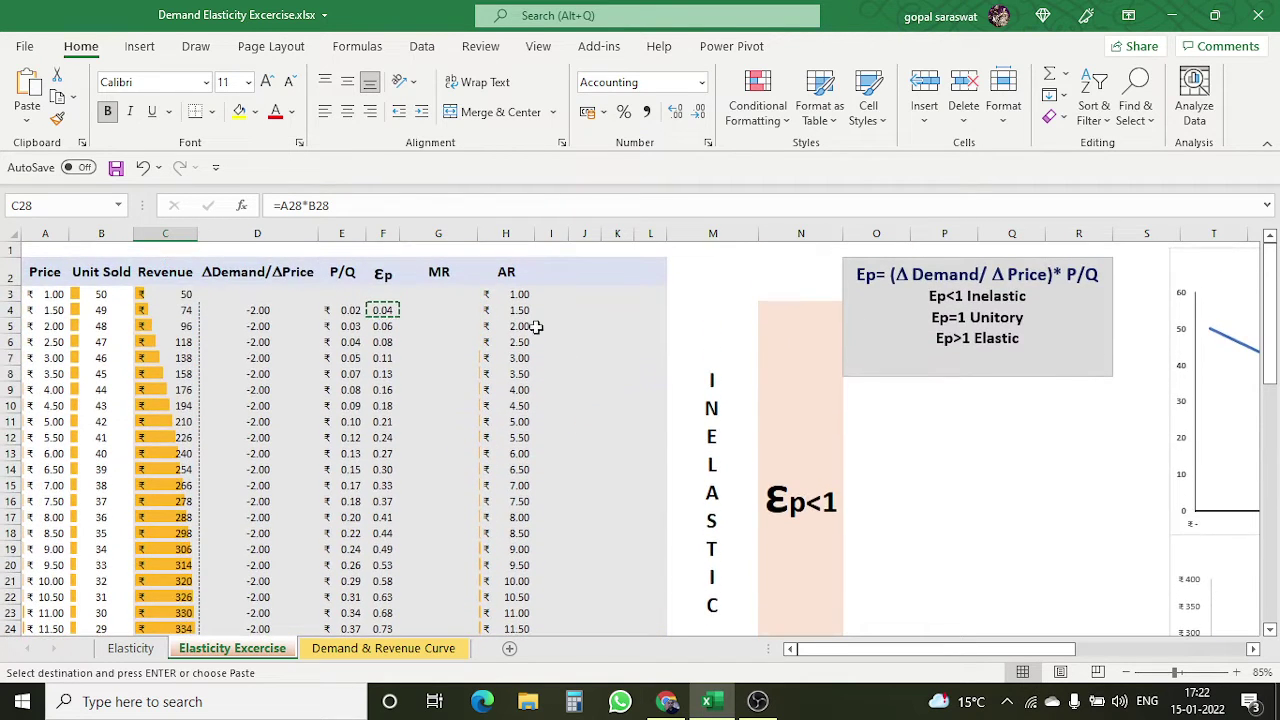
Calculate the first MR value in G4 as change in revenue over change in units sold with =(C4-C3)/(B4-B3)
click(441, 306)
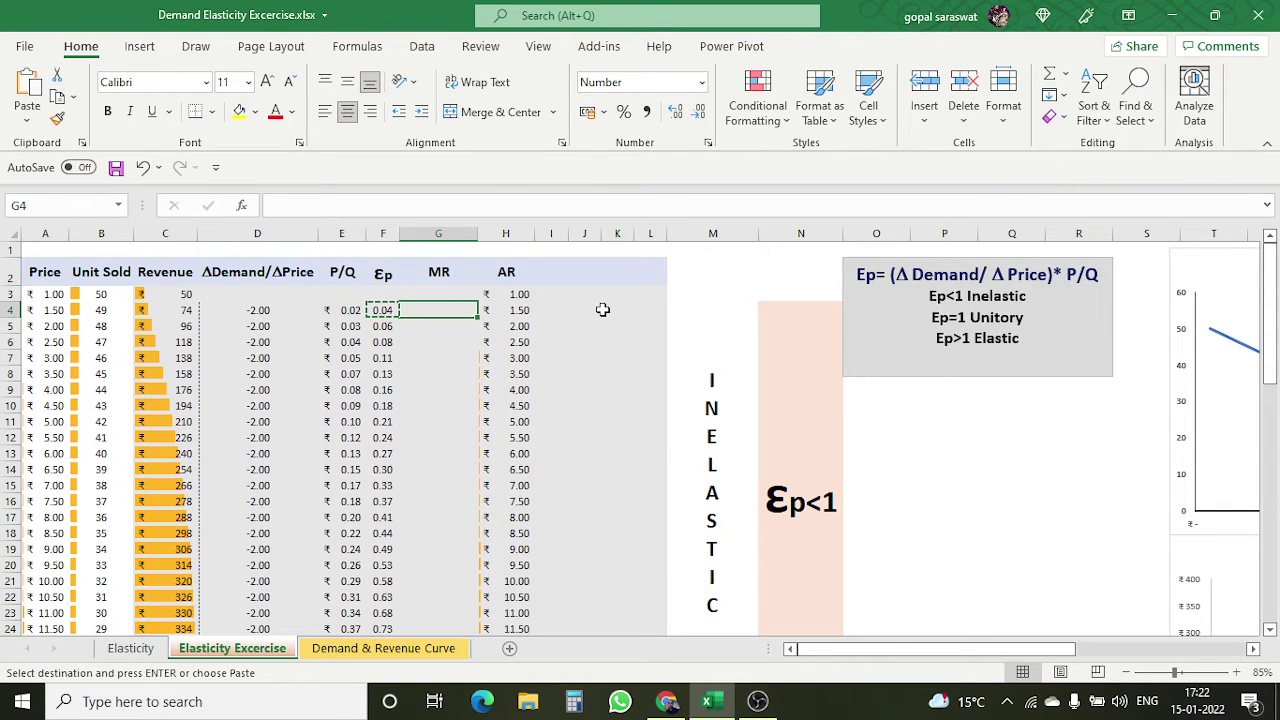
text(=)
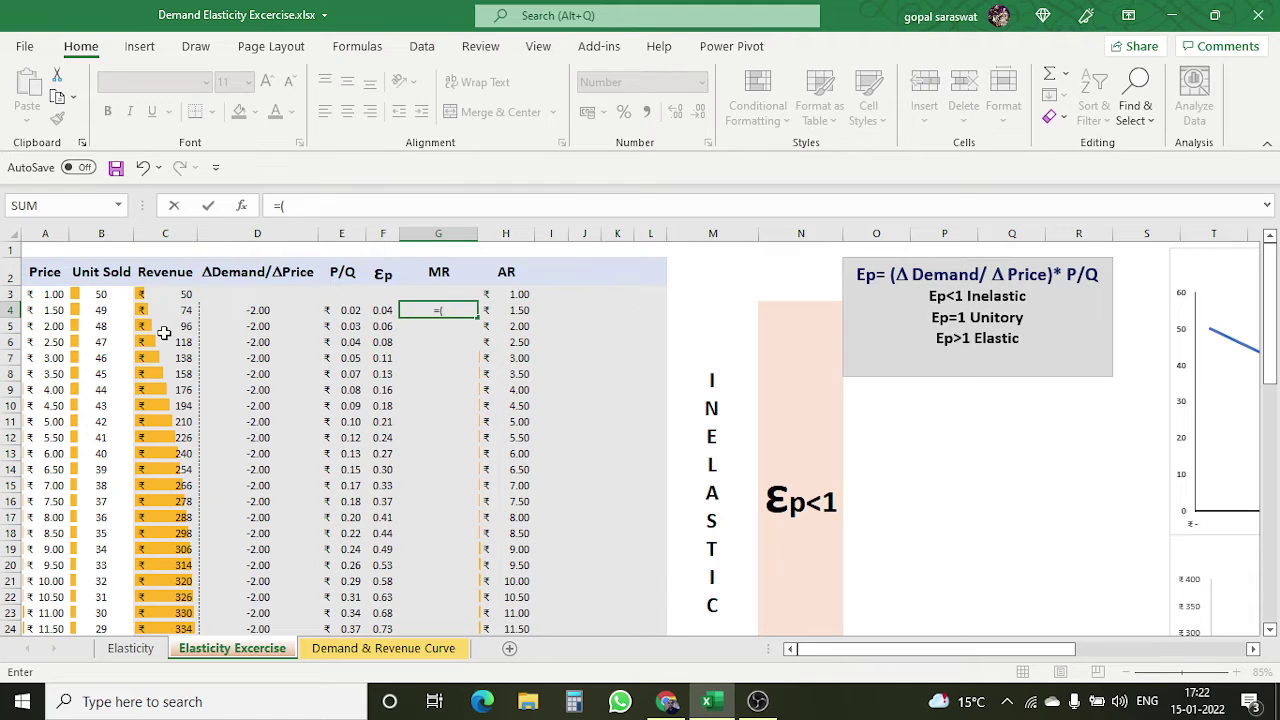
text(()
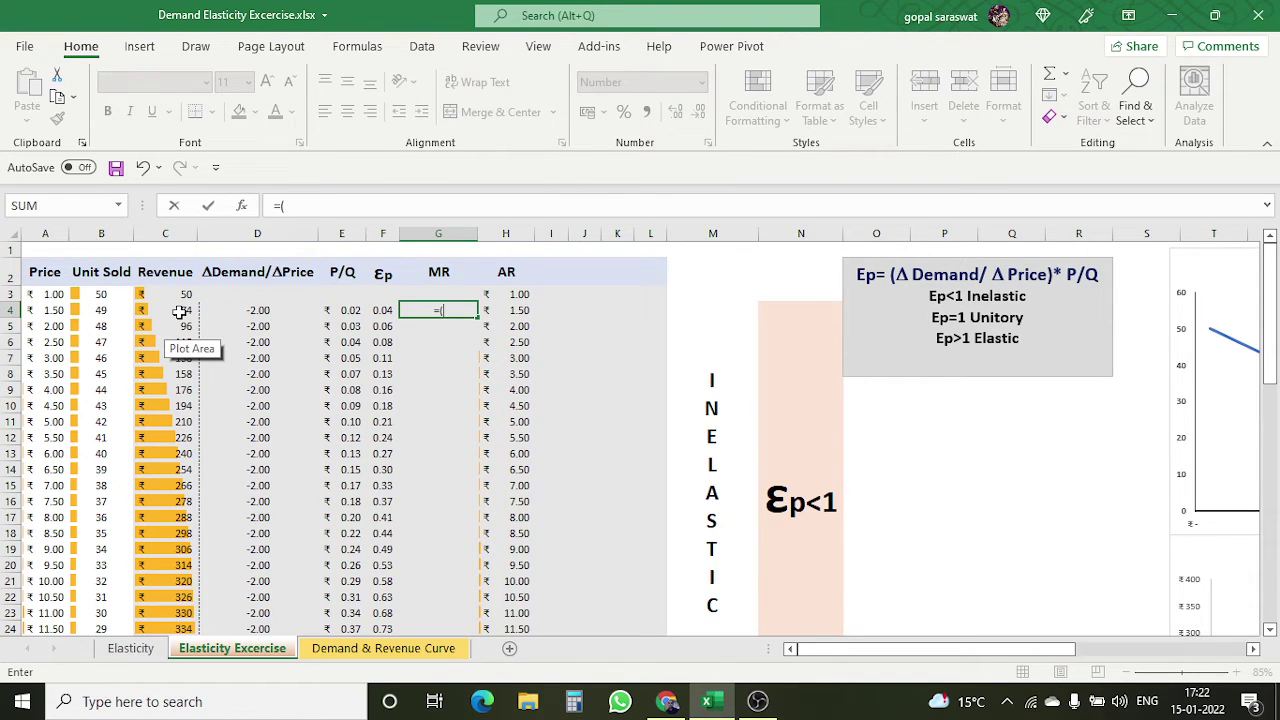
click(179, 311)
text(-)
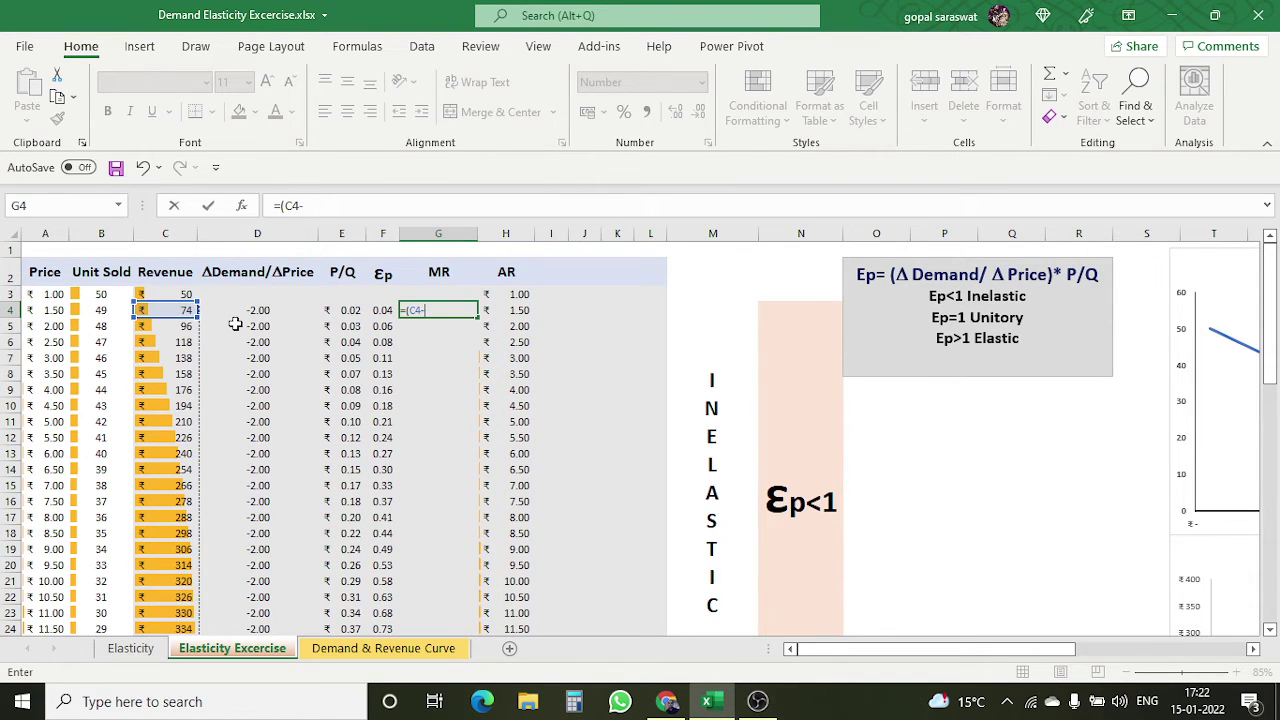
click(183, 293)
text())
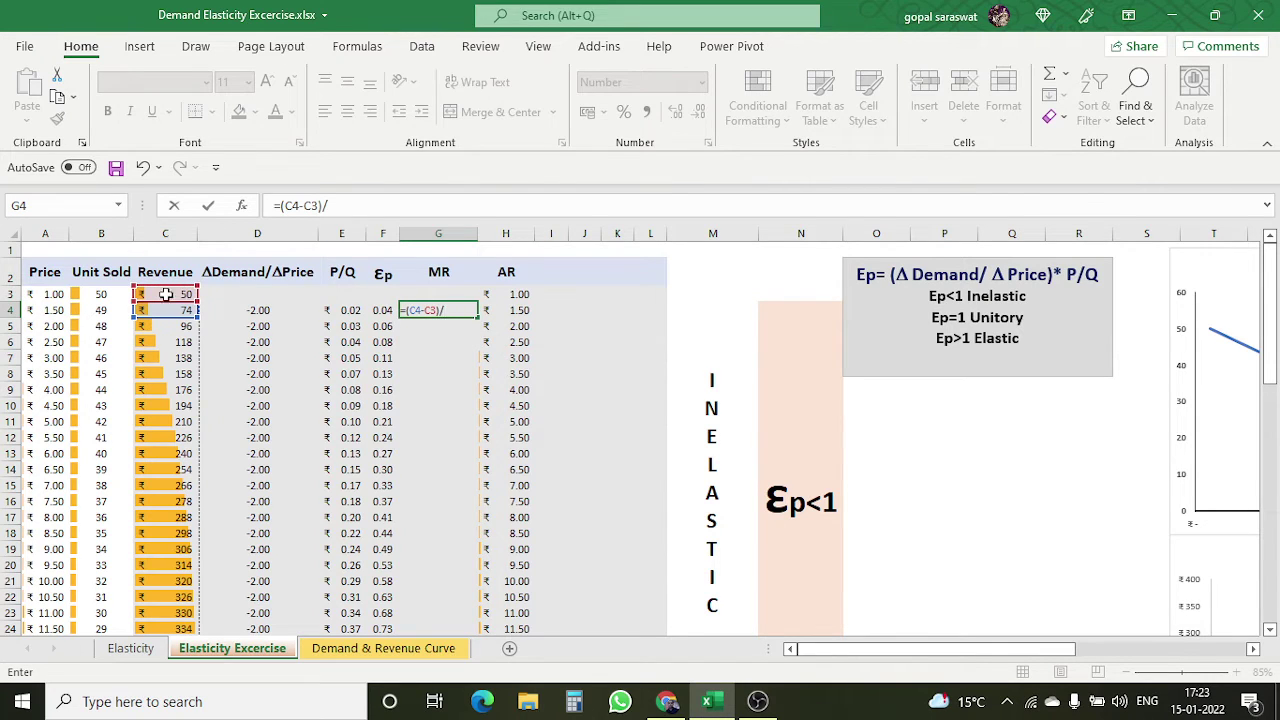
text(/()
click(104, 310)
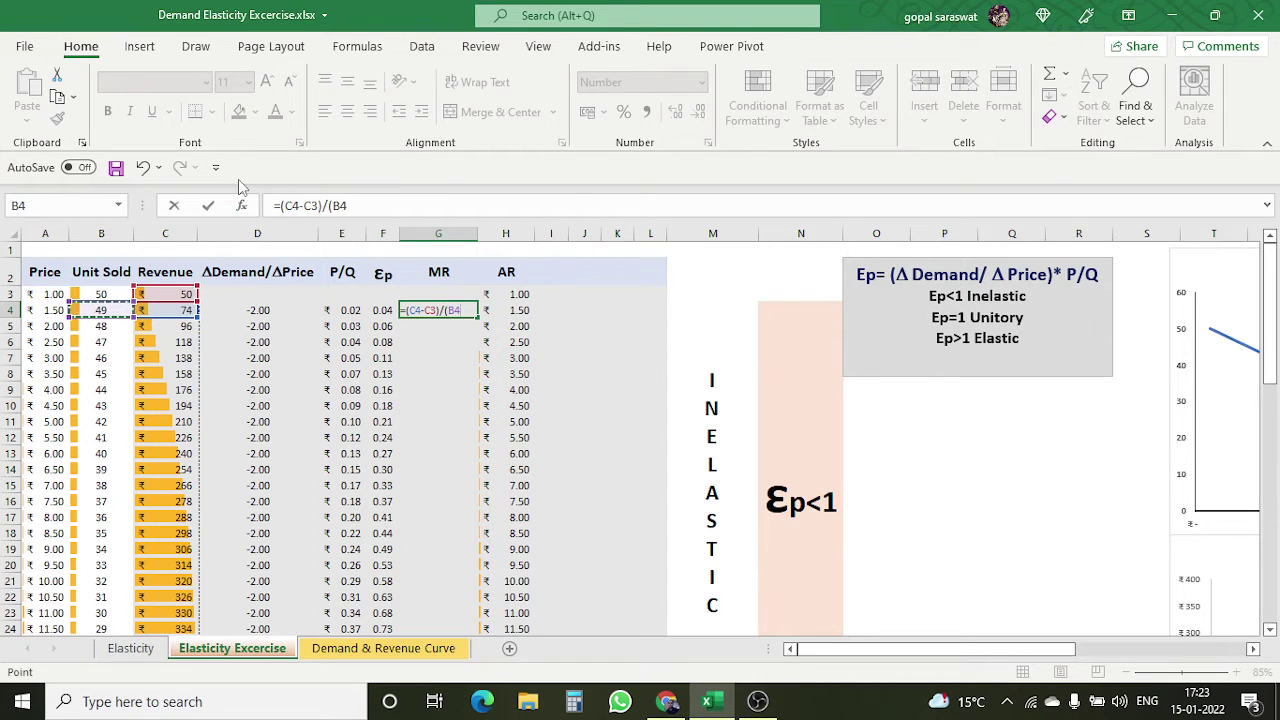
text(-)
click(98, 293)
text())
key(Return)
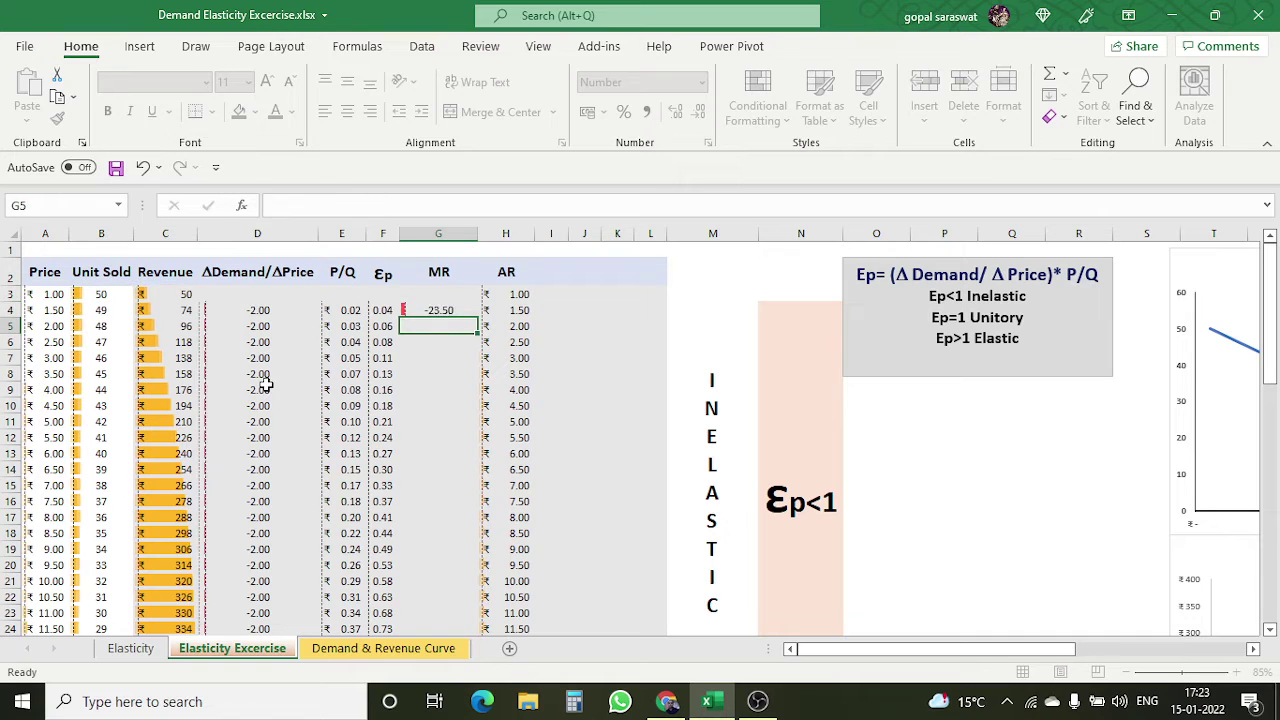
Copy the MR formula from G4 and paste it as formulas only down the rest of the MR column from G5
click(433, 309)
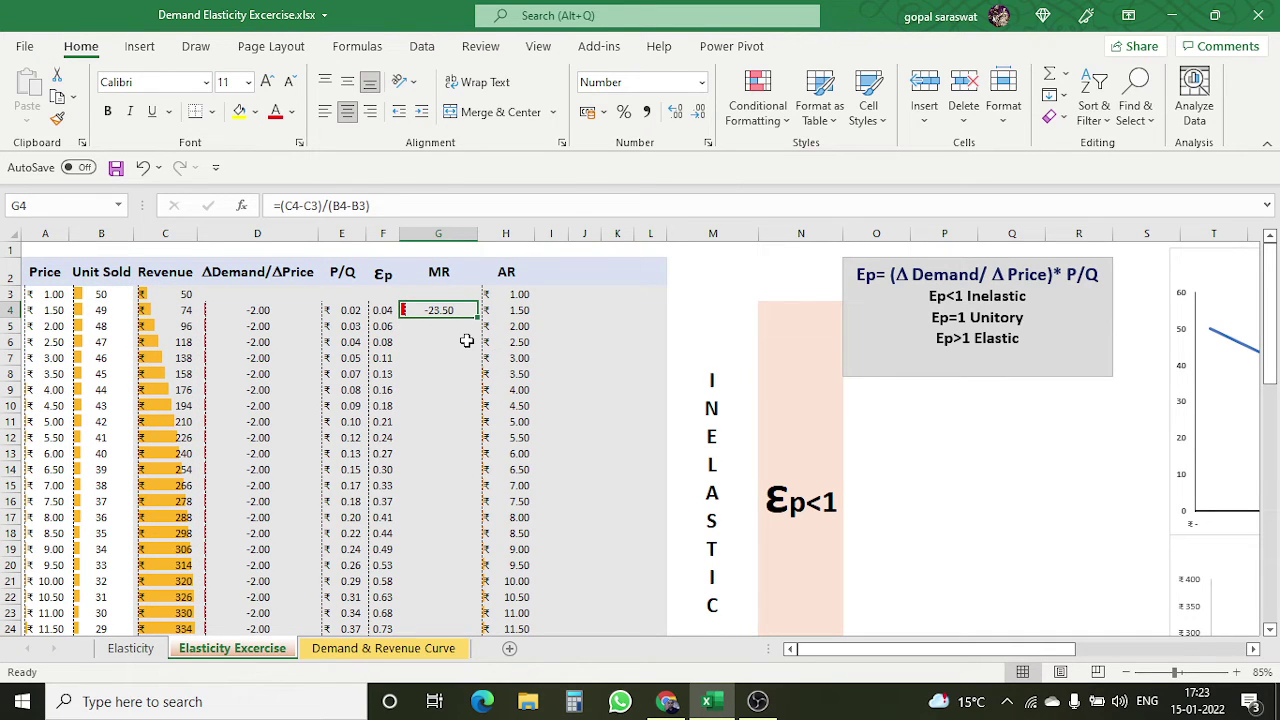
key(ctrl+c)
drag(438, 328, 440, 603)
right_click(440, 374)
key(Escape)
key(ctrl+v)
click(550, 450)
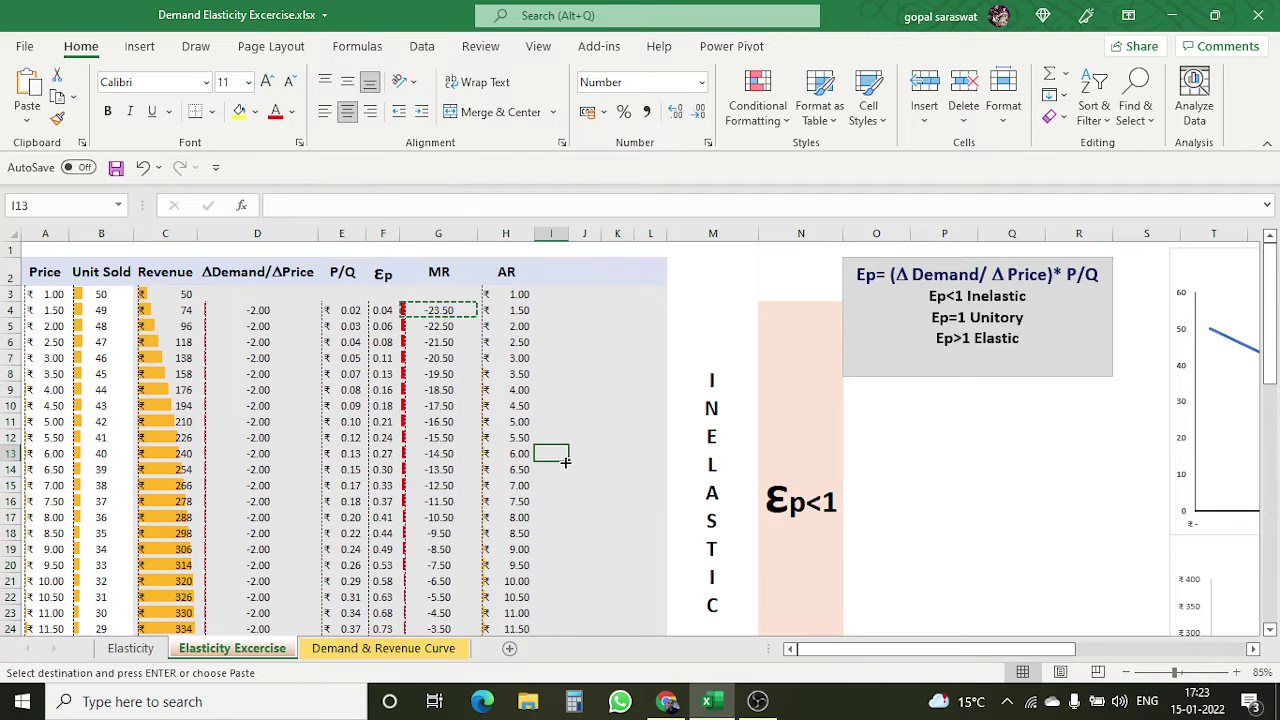
Examine the filled MR column above and below row 28 and compare G28 with the unitary elasticity label
scroll(565, 462, down, 3)
scroll(500, 441, up, 3)
scroll(450, 450, down, 6)
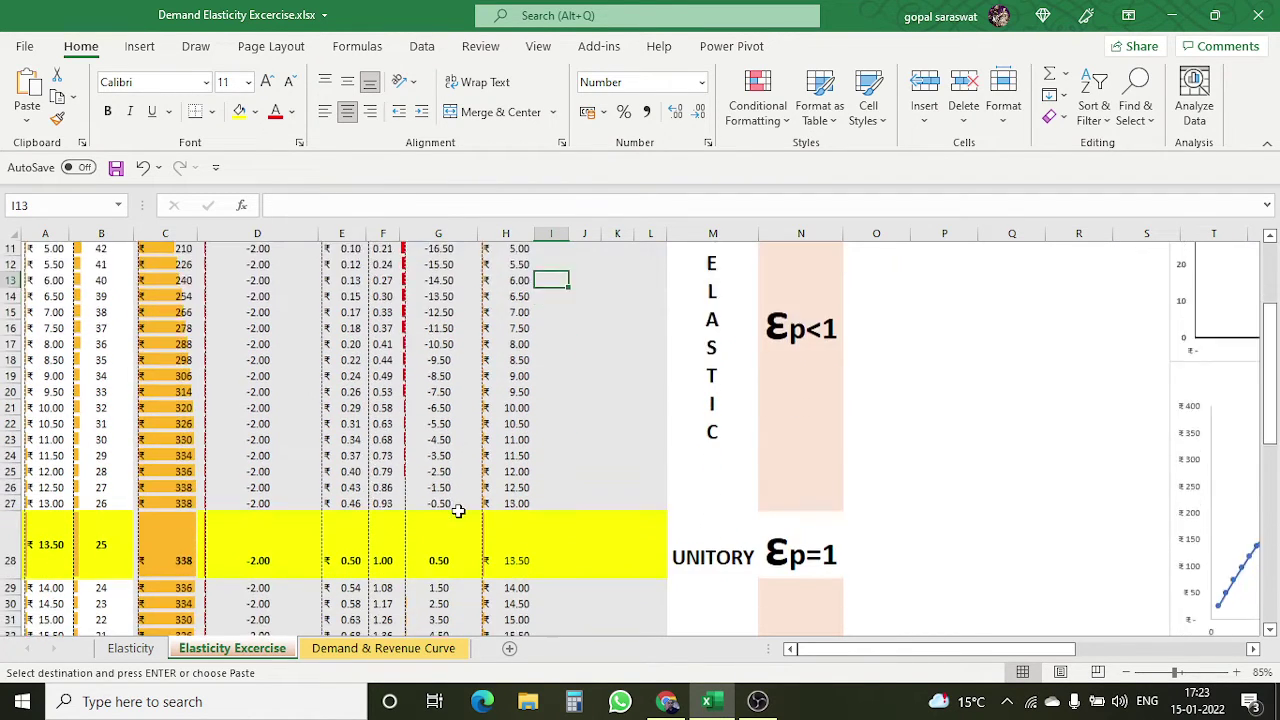
scroll(462, 440, down, 4)
scroll(450, 400, up, 2)
click(443, 336)
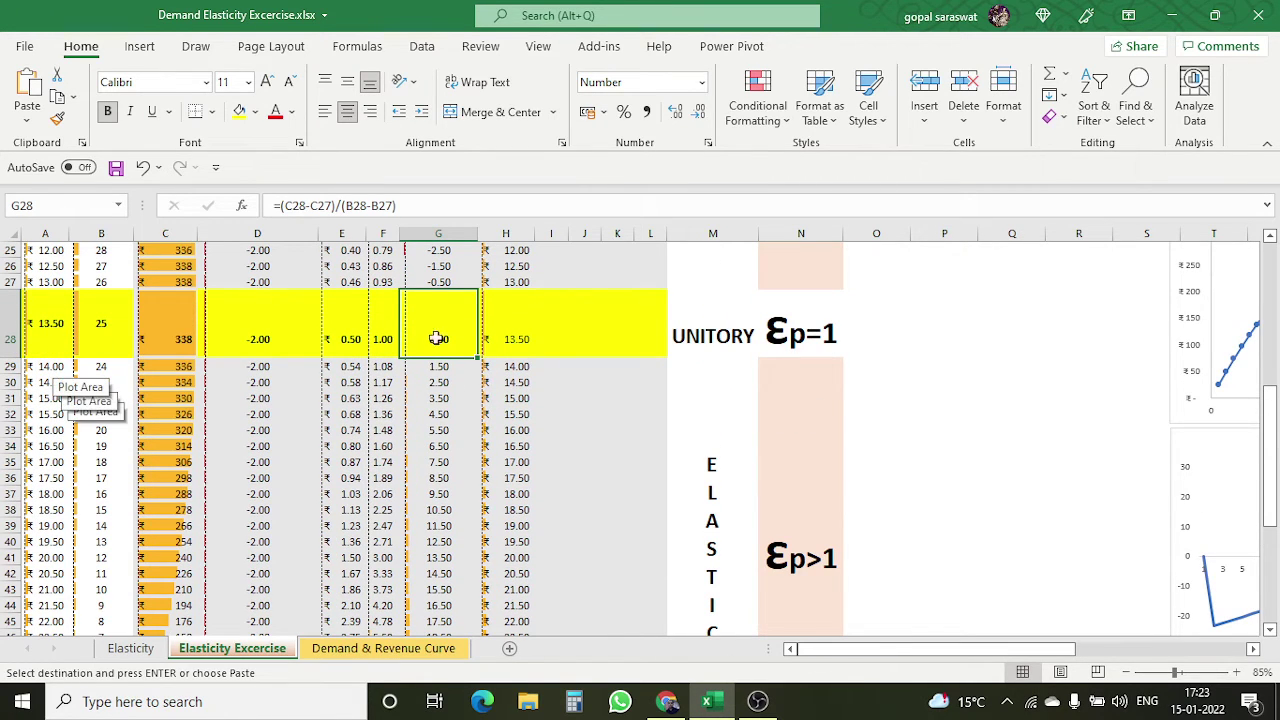
click(780, 318)
click(694, 320)
key(Right)
click(468, 338)
scroll(475, 334, up, 3)
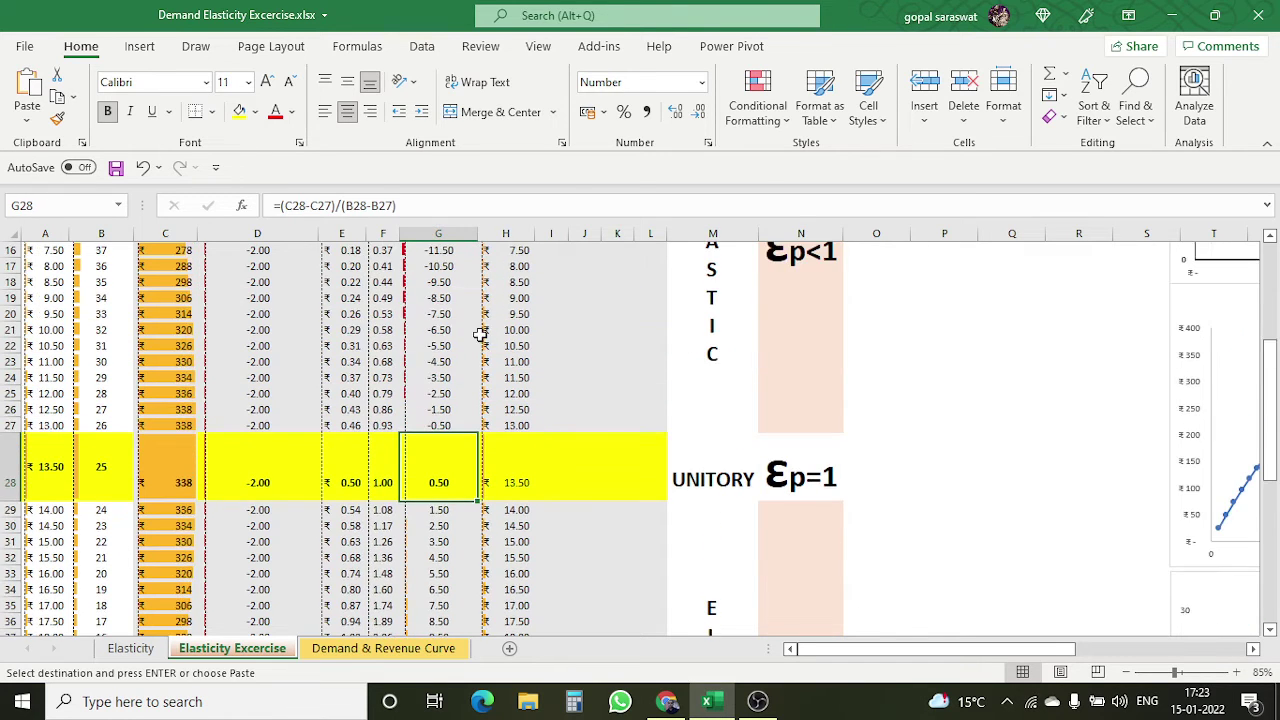
Compare MR and elasticity in the inelastic rows above row 28 with those in the elastic rows below it
scroll(437, 302, up, 2)
scroll(437, 330, down, 6)
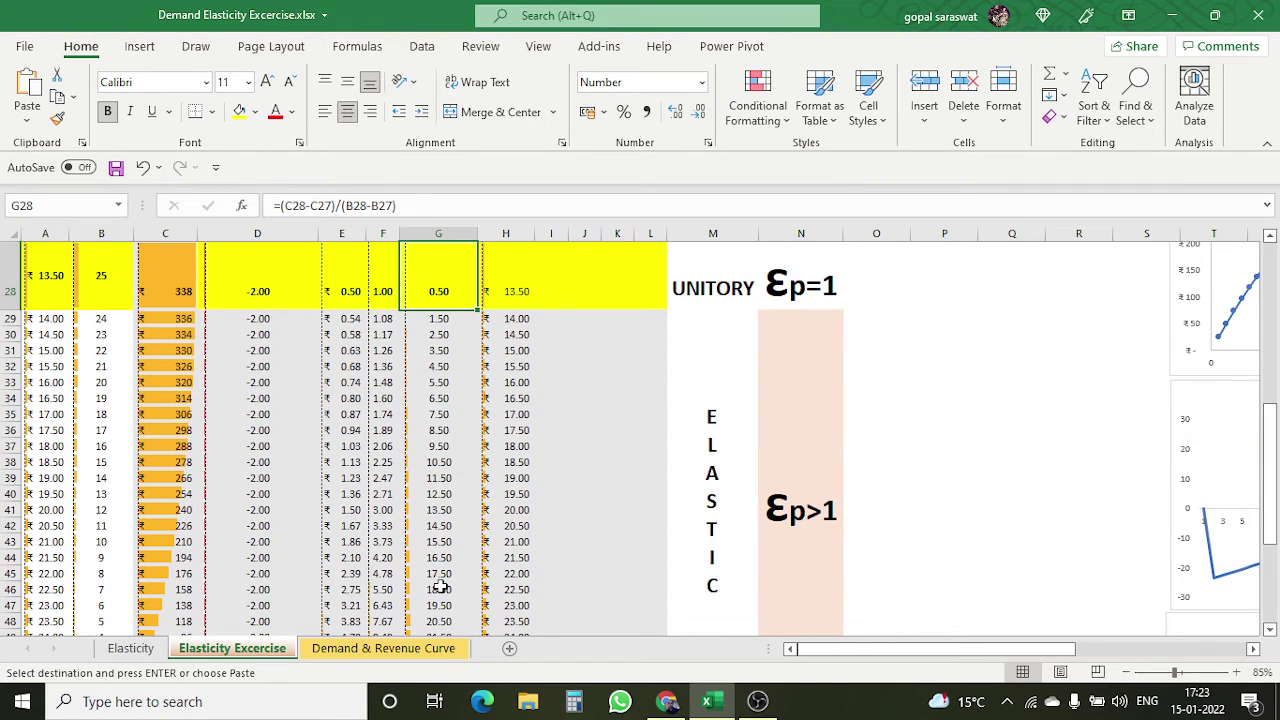
scroll(440, 587, up, 9)
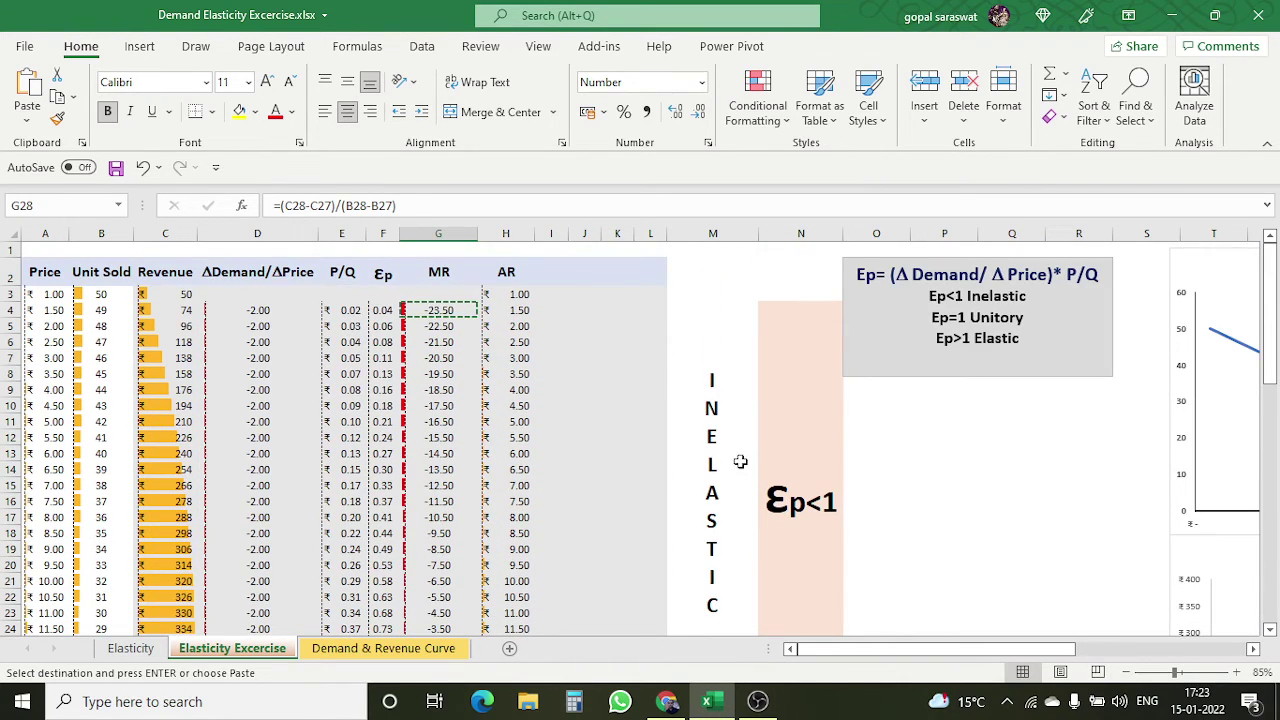
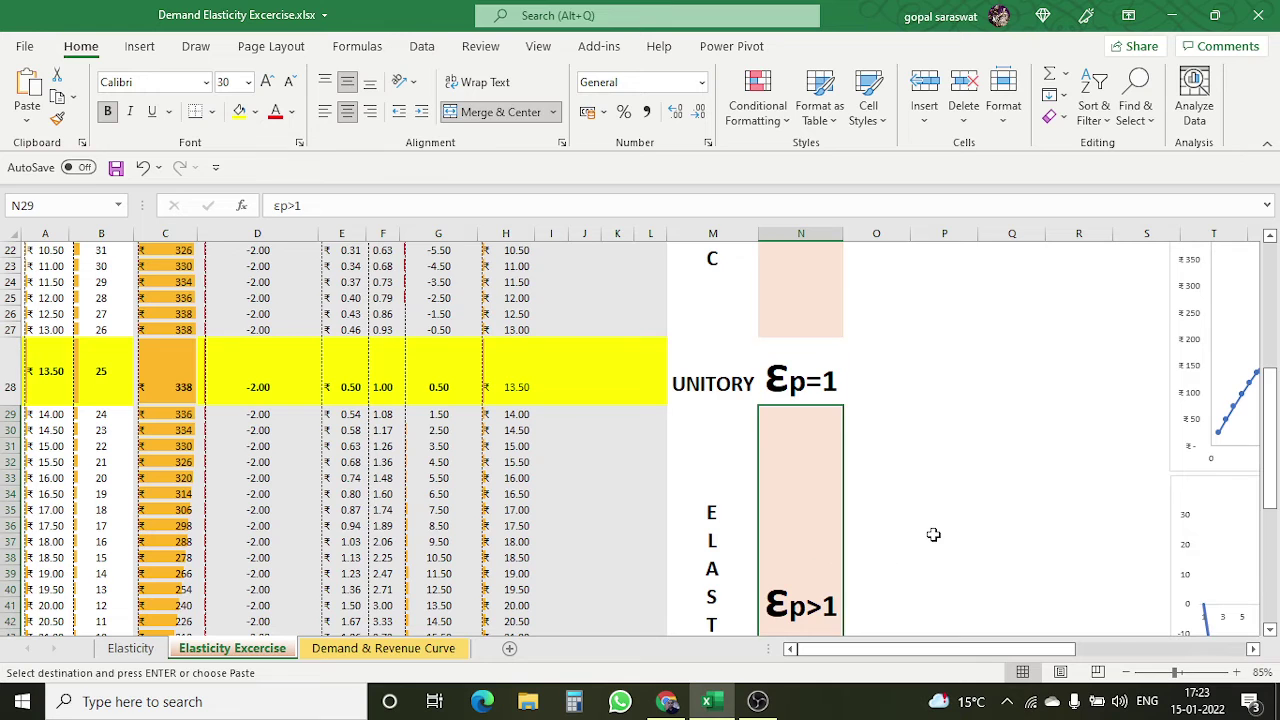
scroll(931, 534, down, 2)
scroll(931, 534, up, 6)
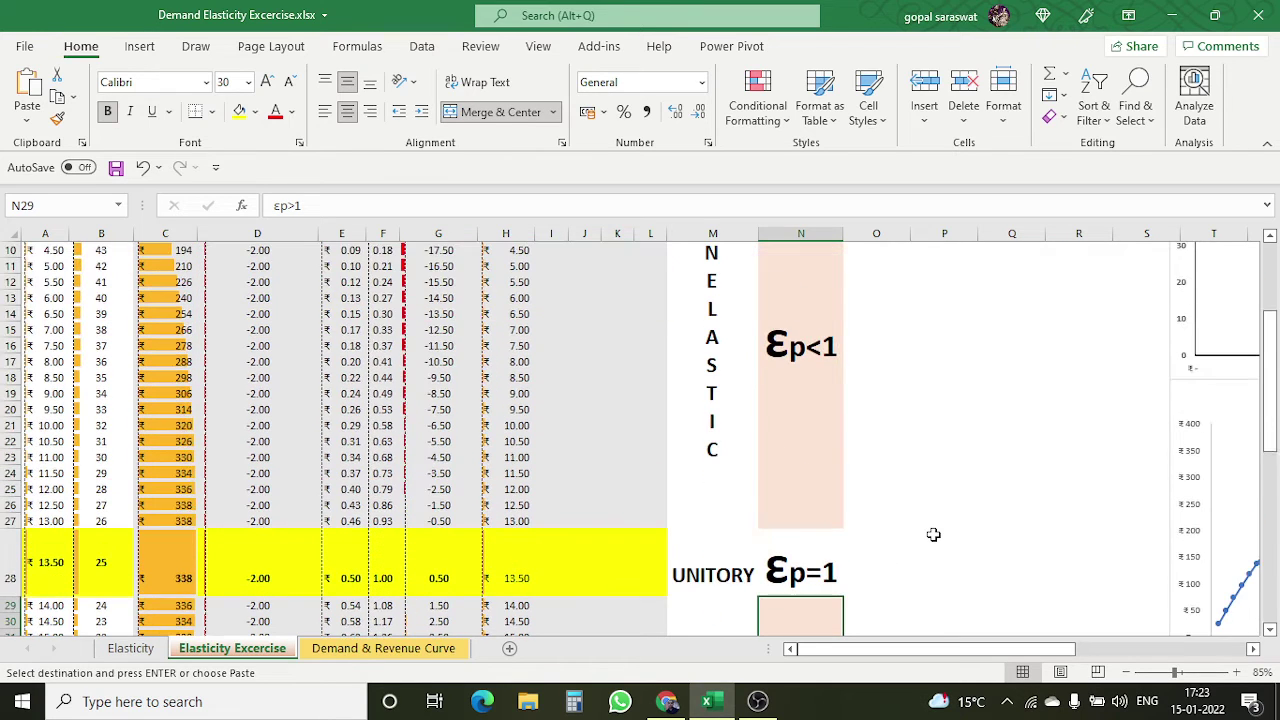
Examine the unitary row 28, relating its εp=1 label to the revenue, elasticity, price and MR cells
click(803, 553)
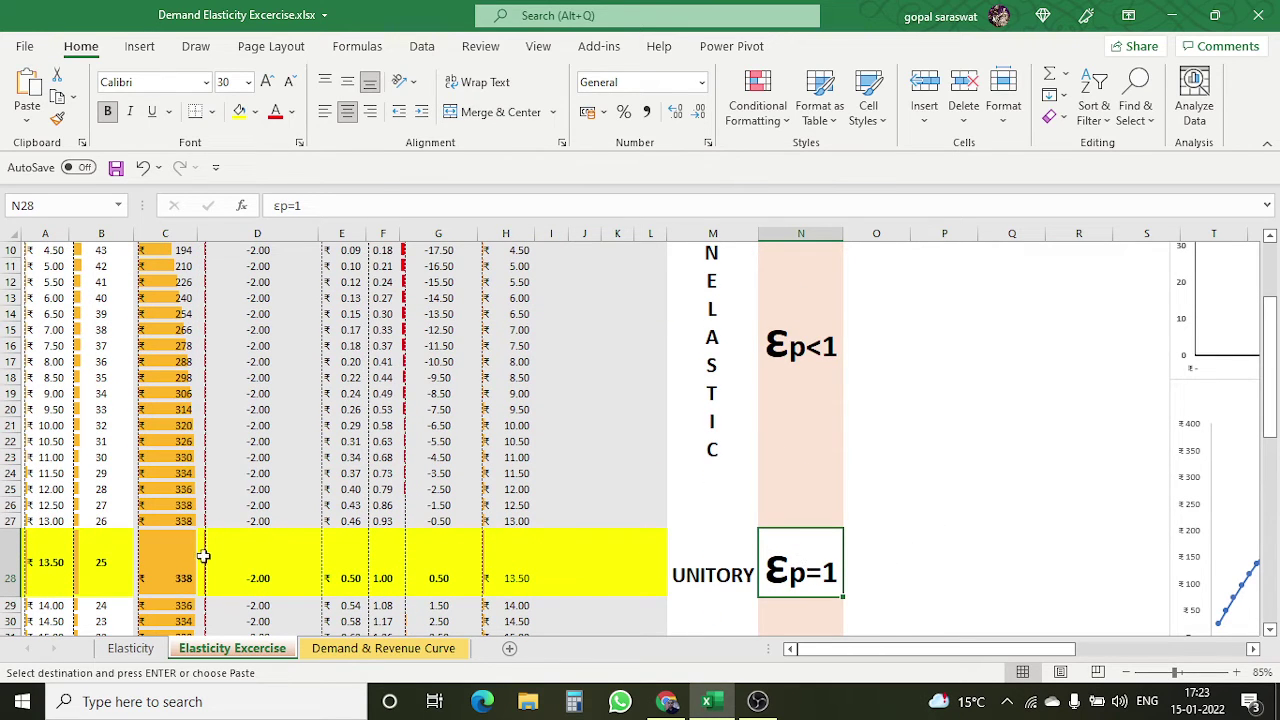
click(188, 565)
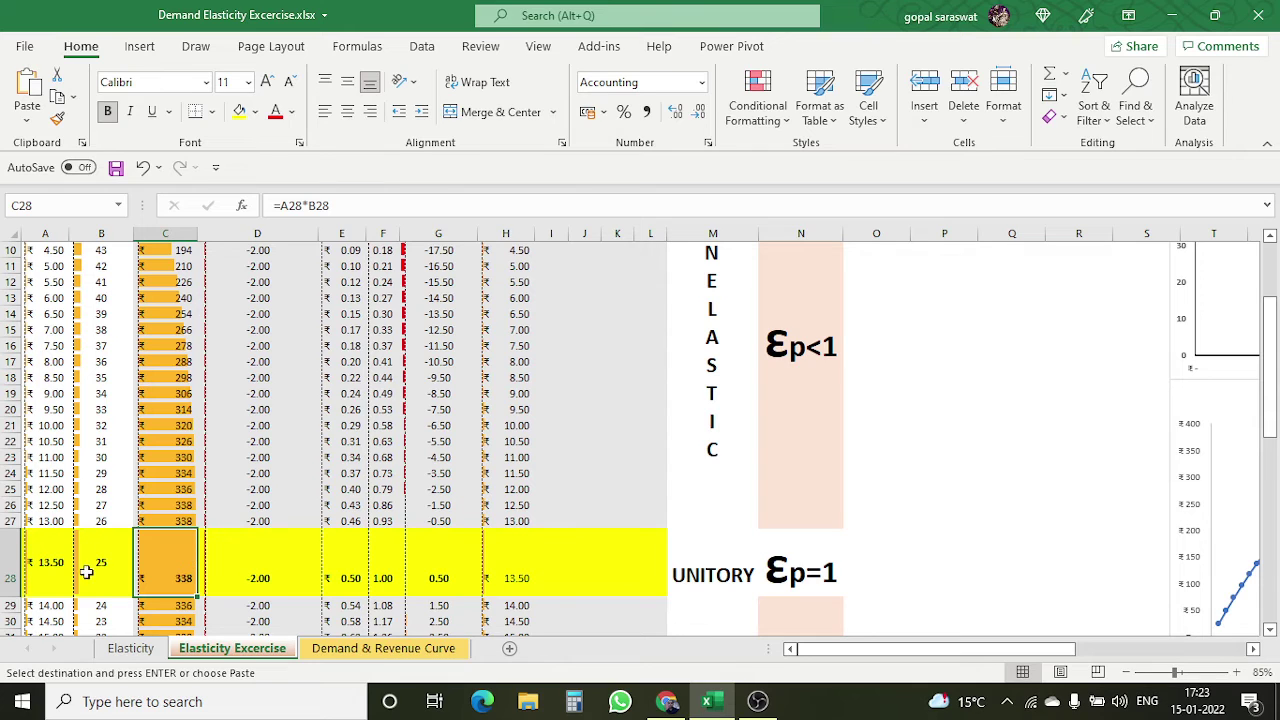
click(764, 567)
click(376, 575)
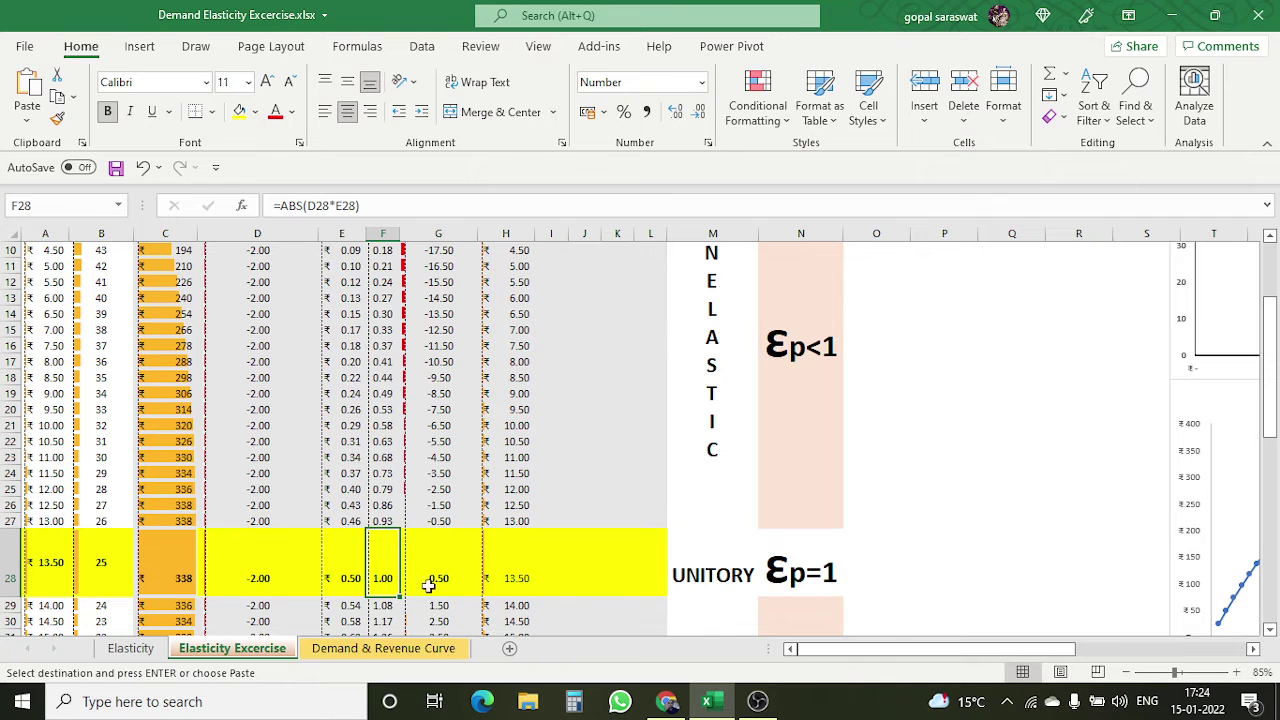
click(43, 570)
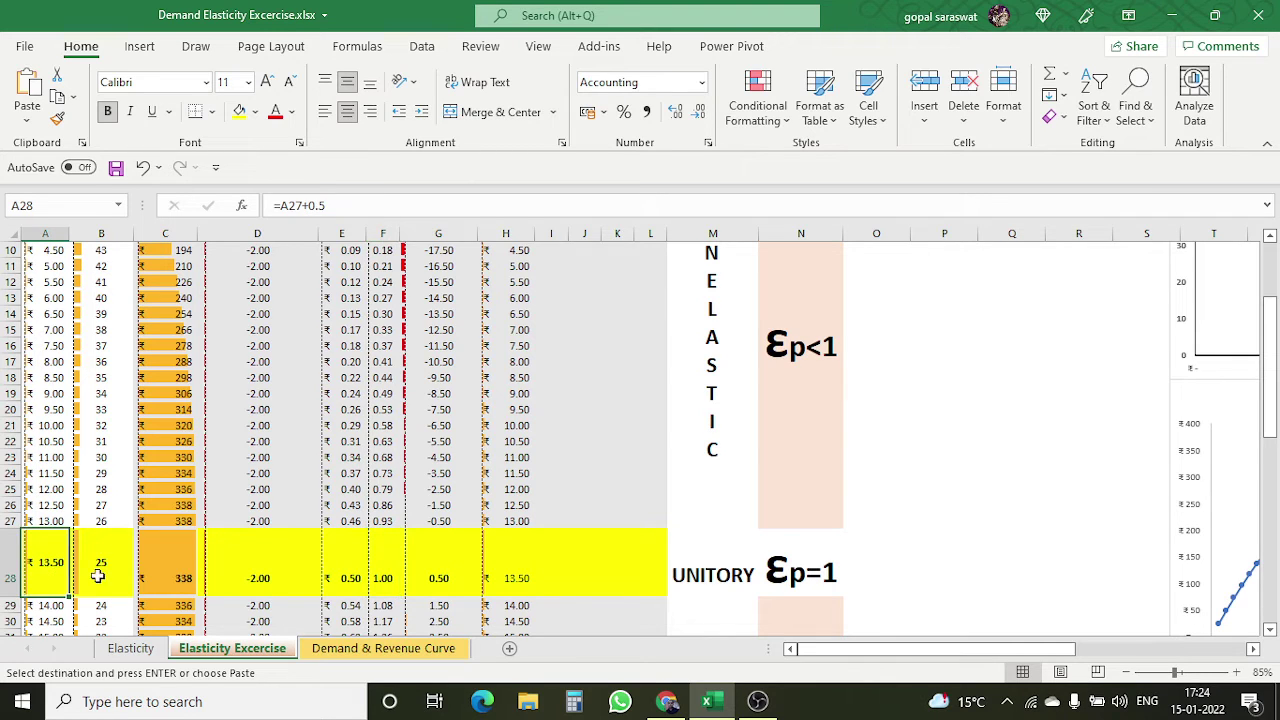
click(740, 575)
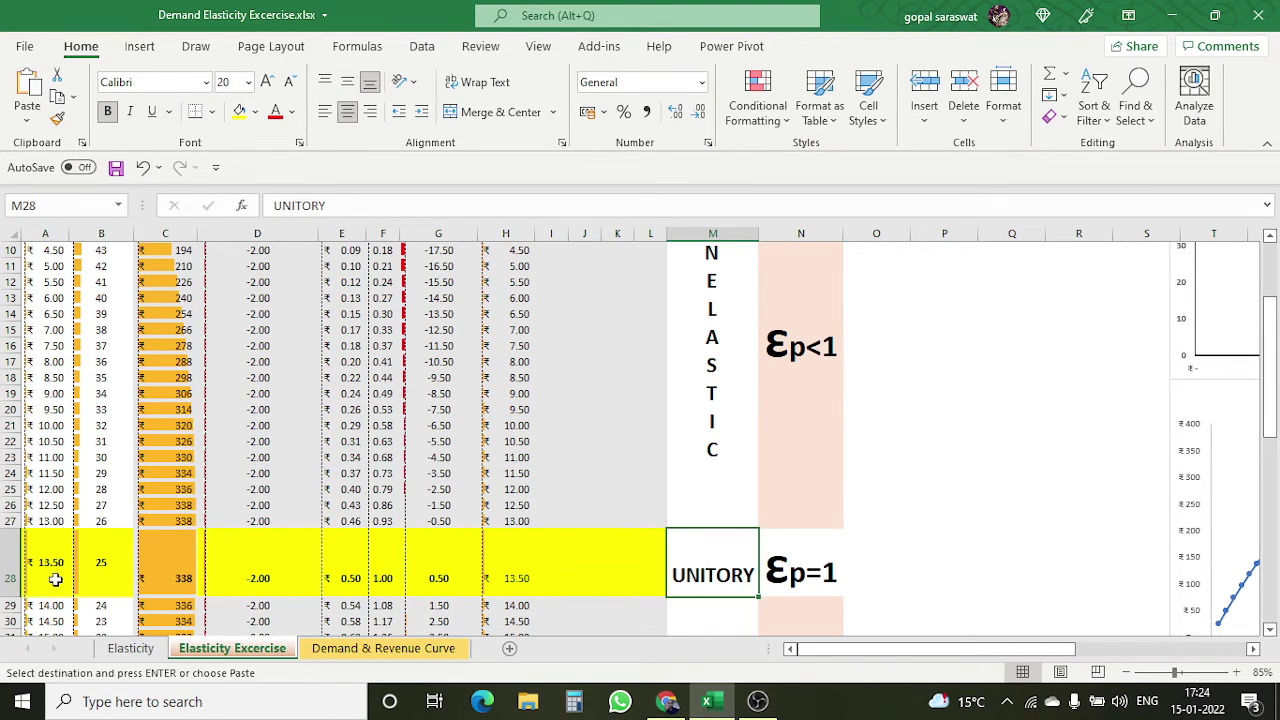
click(55, 580)
click(160, 568)
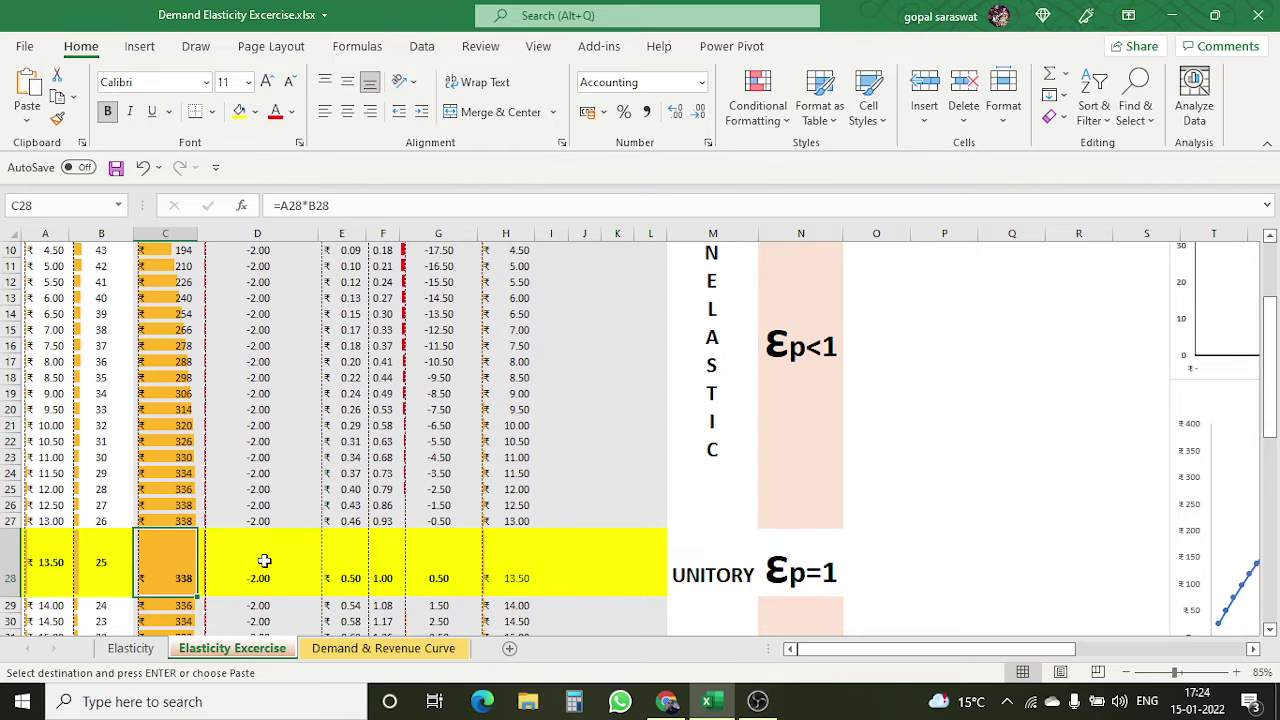
click(470, 565)
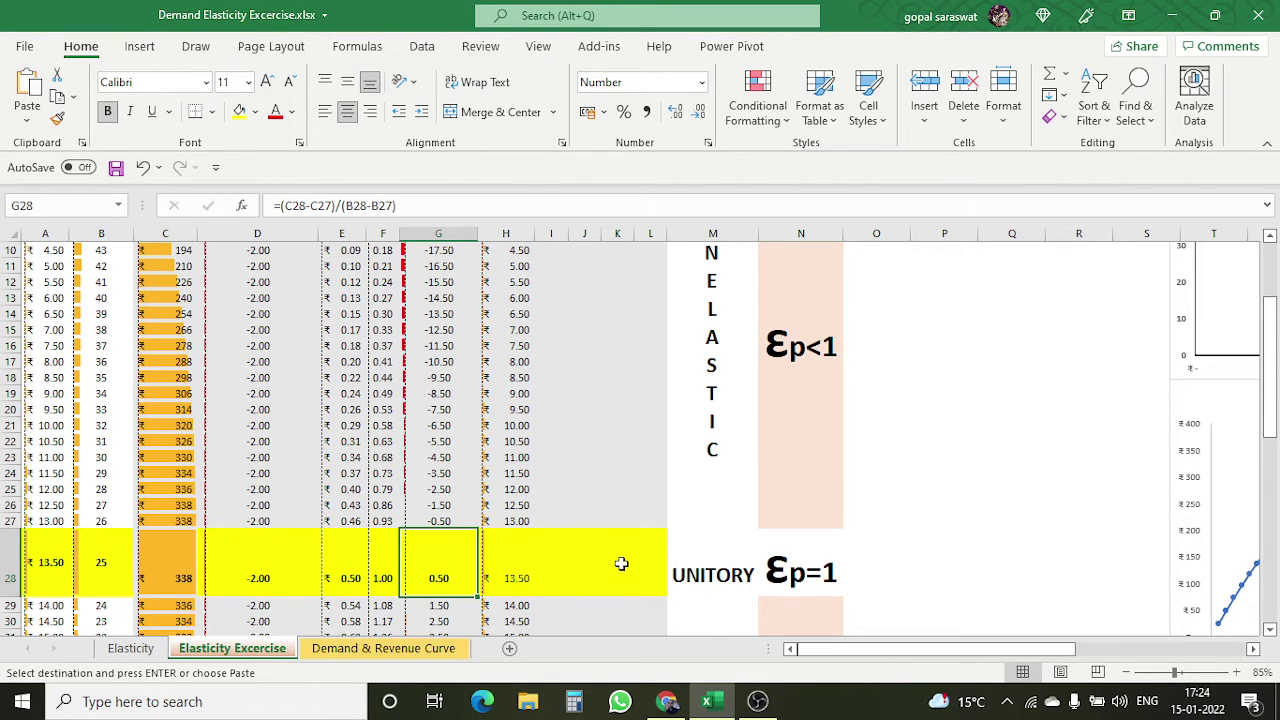
Review the inelastic and elastic ranges down to the price and units sold in row 52
scroll(619, 561, up, 3)
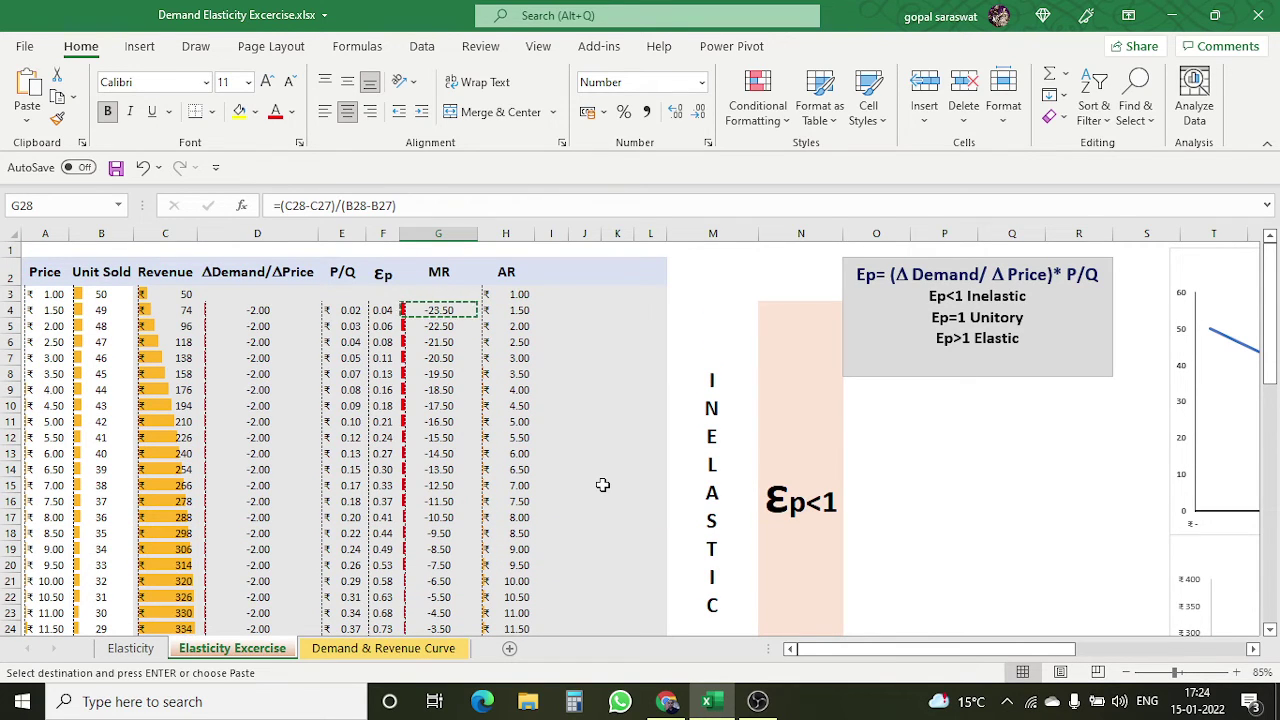
scroll(602, 484, down, 7)
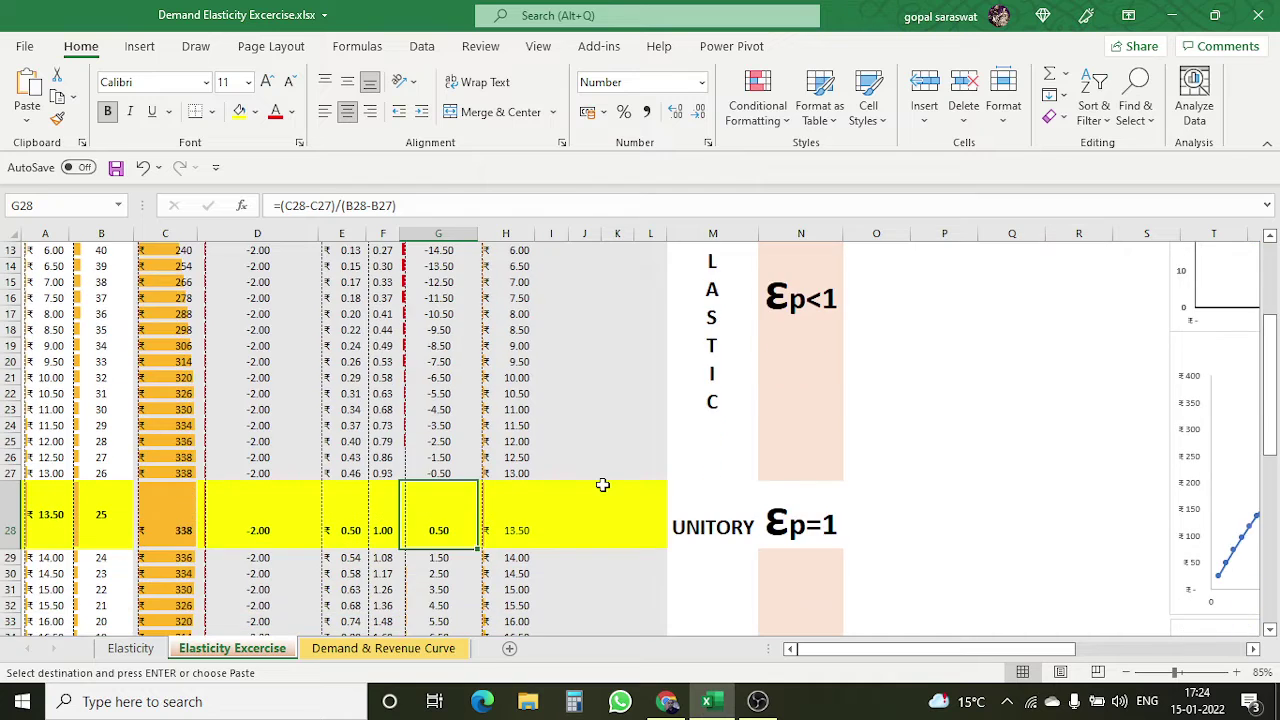
scroll(602, 484, down, 2)
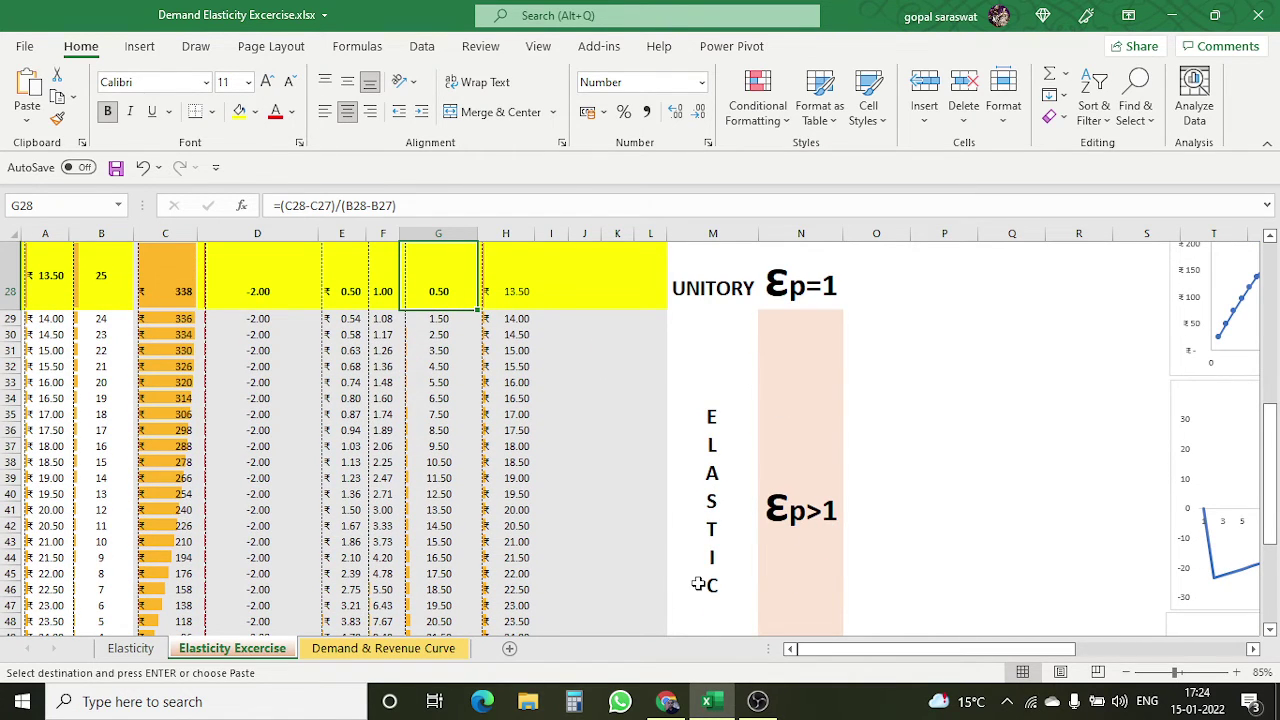
scroll(698, 584, down, 1)
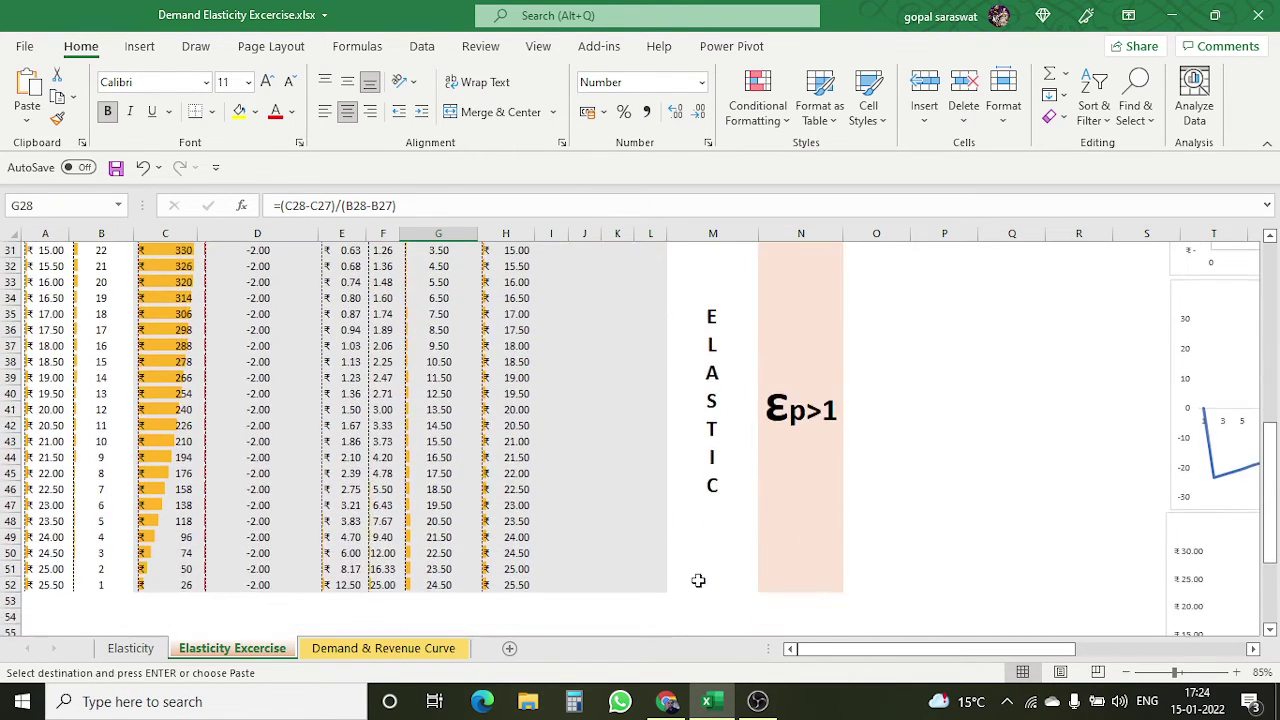
click(40, 586)
click(115, 588)
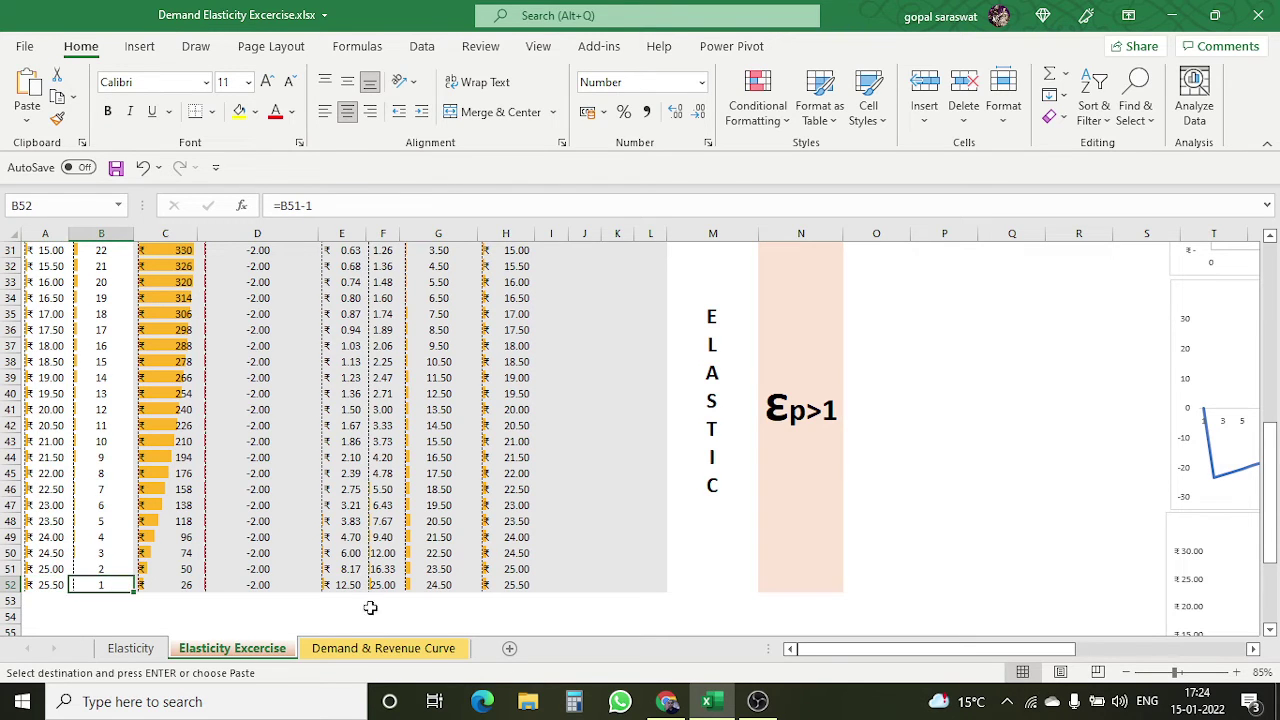
Check the starting price in A3 and the units sold in B3 for comparison with the last row
scroll(628, 596, up, 3)
scroll(628, 596, up, 7)
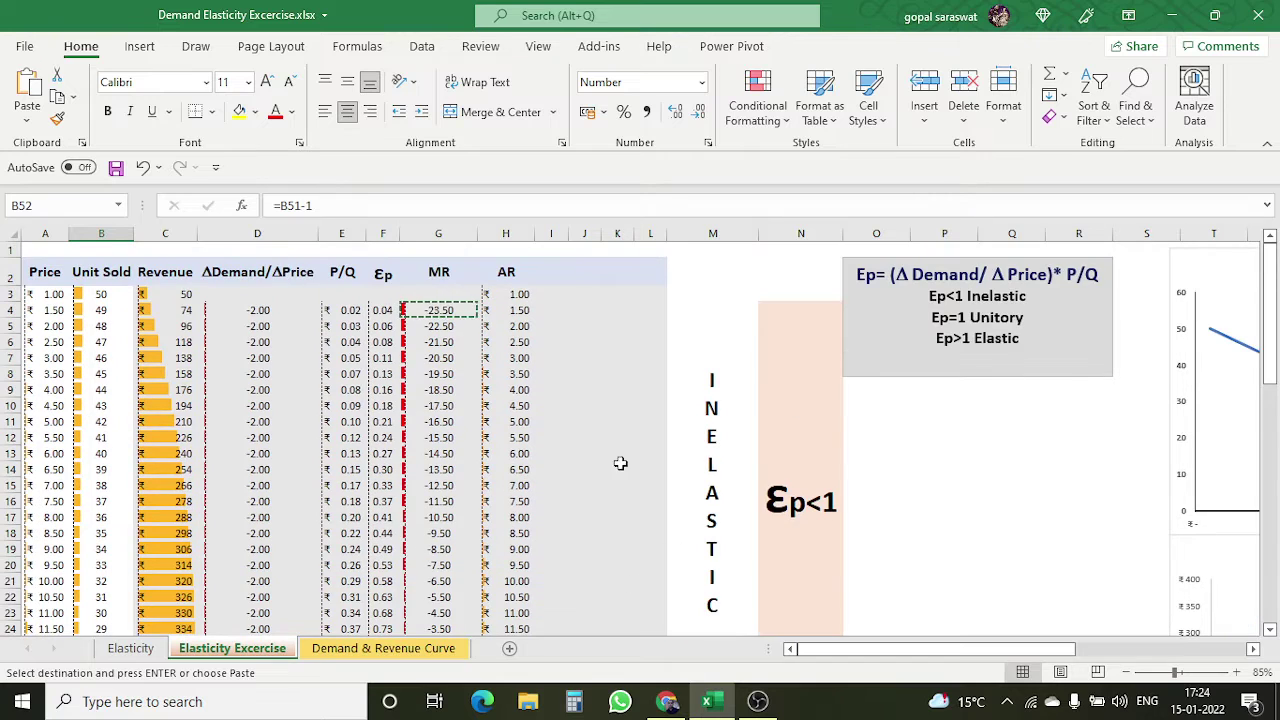
click(48, 293)
click(89, 293)
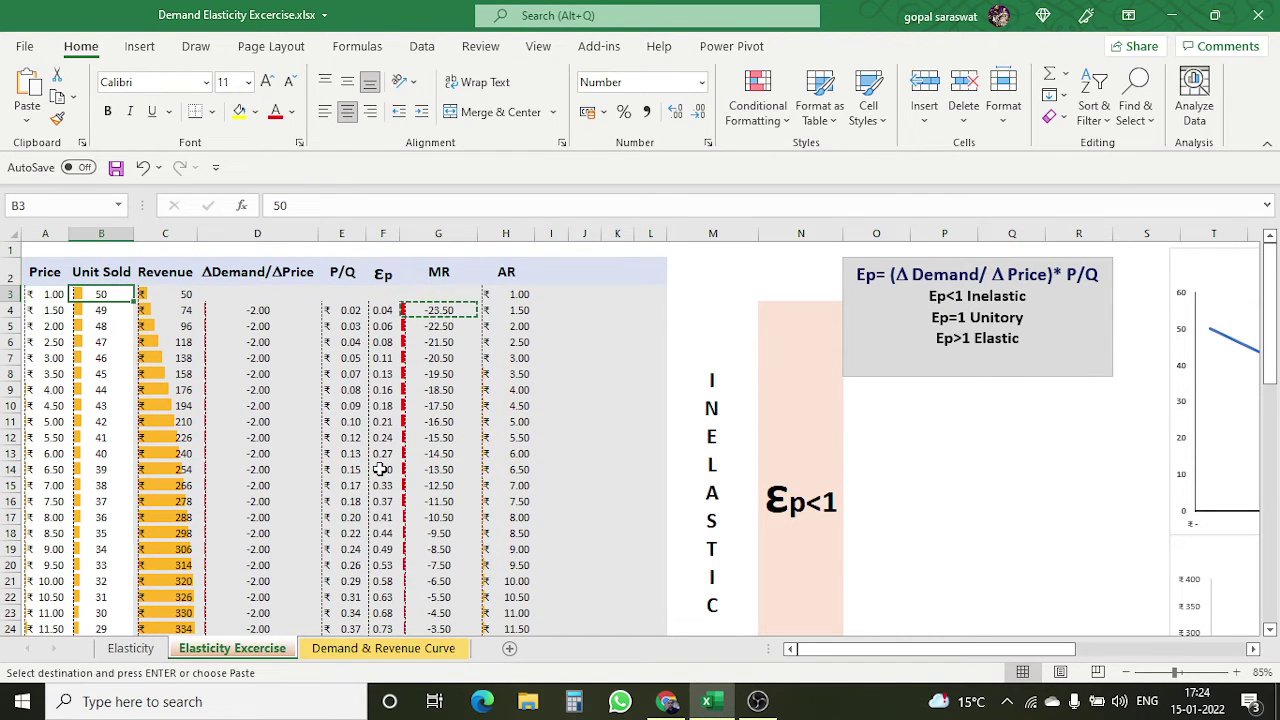
Recheck the price, units sold and revenue in row 28 against the εp=1 label in N28
scroll(380, 469, down, 4)
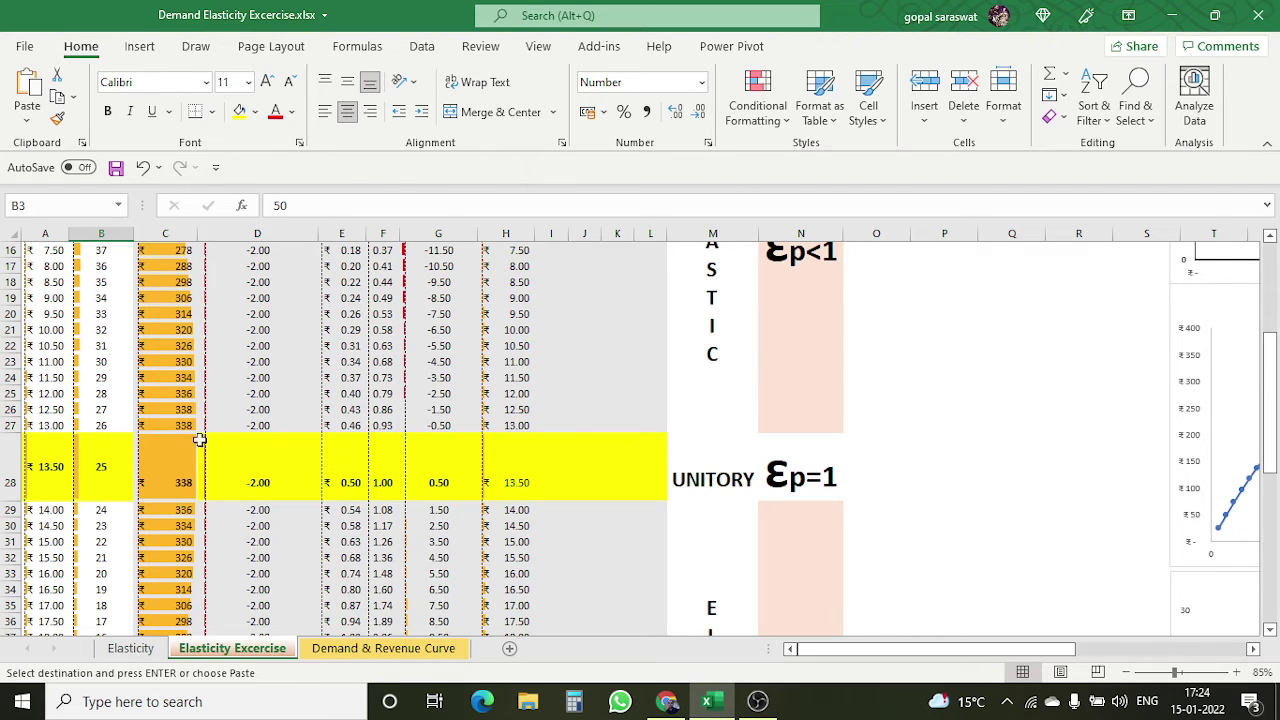
click(785, 478)
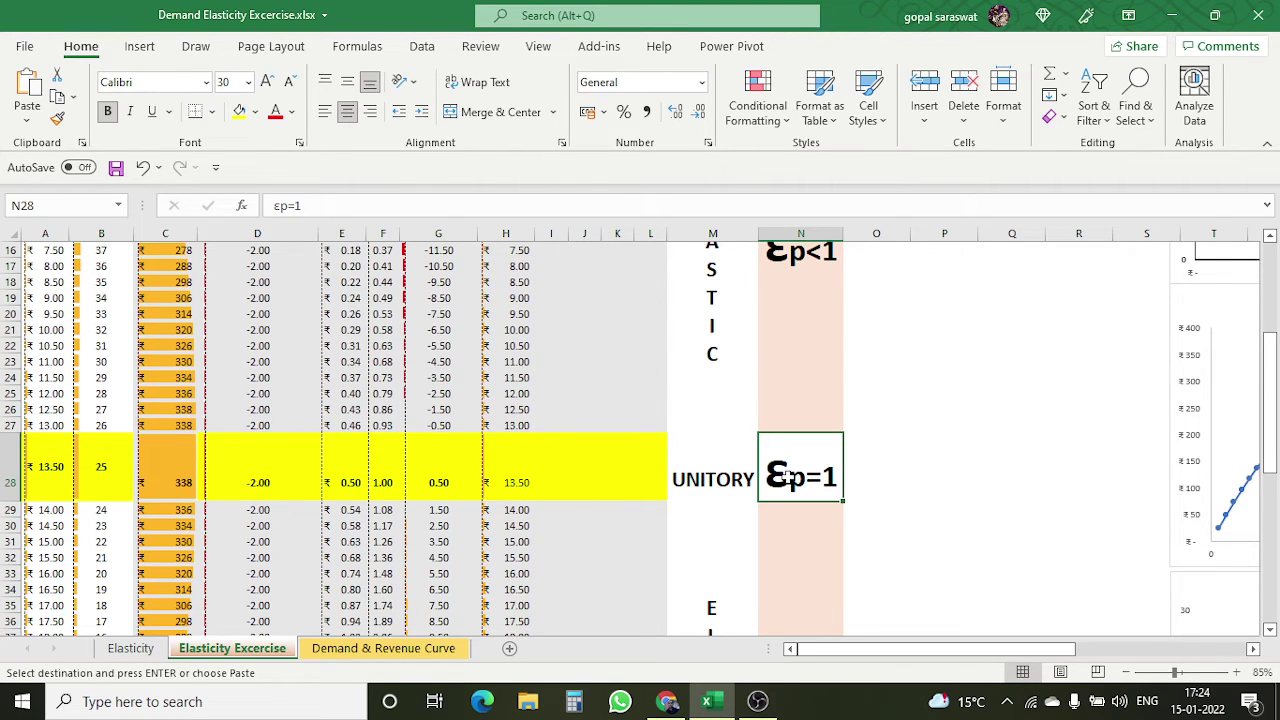
click(52, 470)
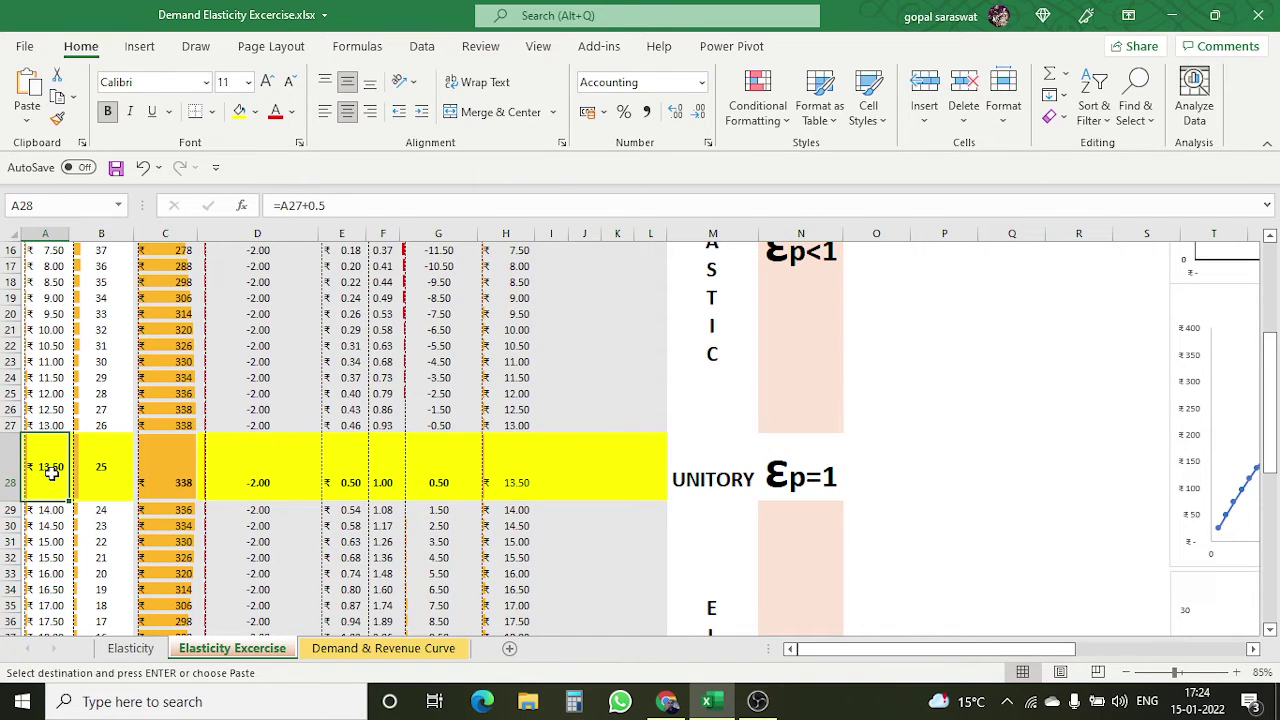
click(111, 481)
click(187, 481)
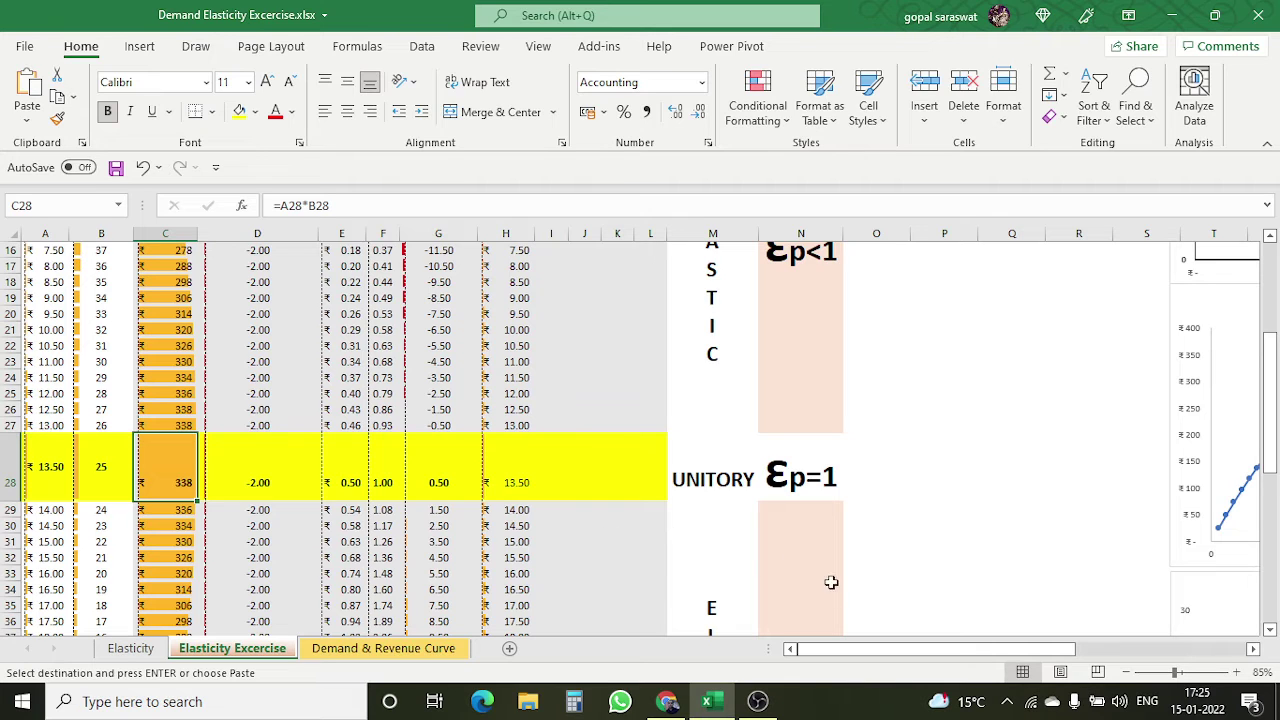
Examine the Demand and Revenue charts beside the table, following the vertical Ep=1 line through both
click(925, 655)
drag(925, 655, 1148, 655)
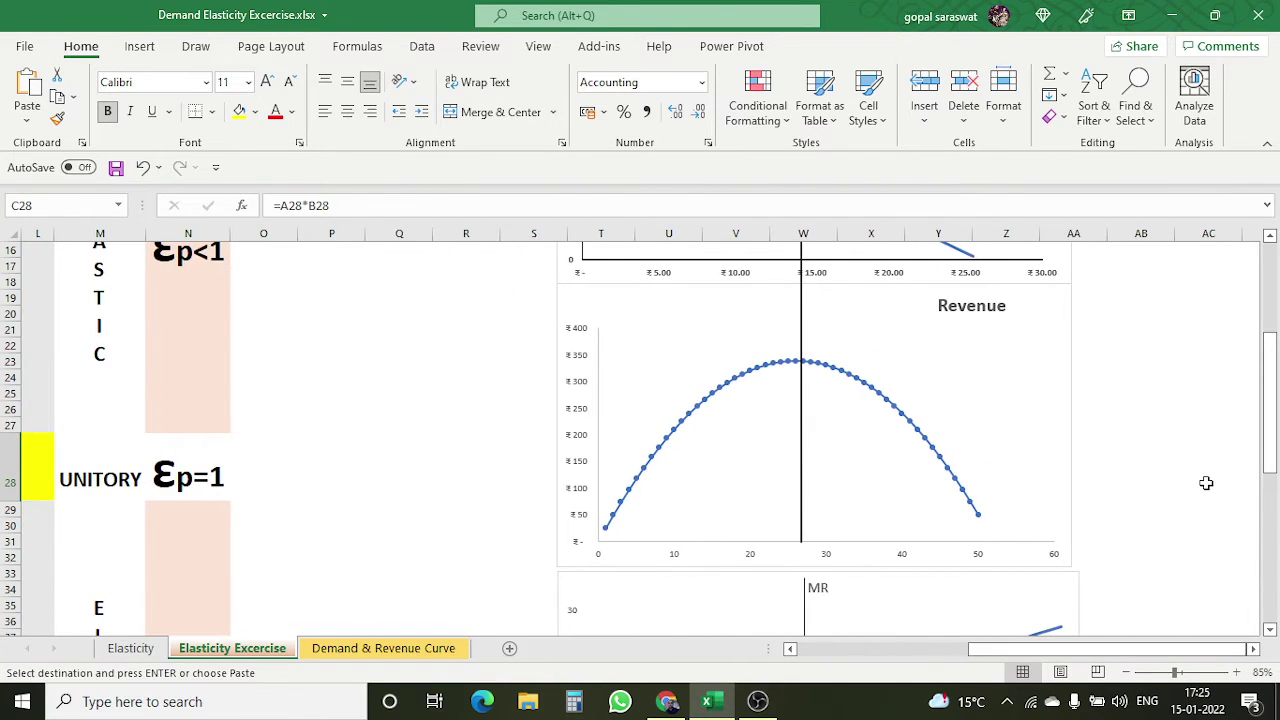
scroll(1206, 483, up, 4)
scroll(1206, 483, up, 1)
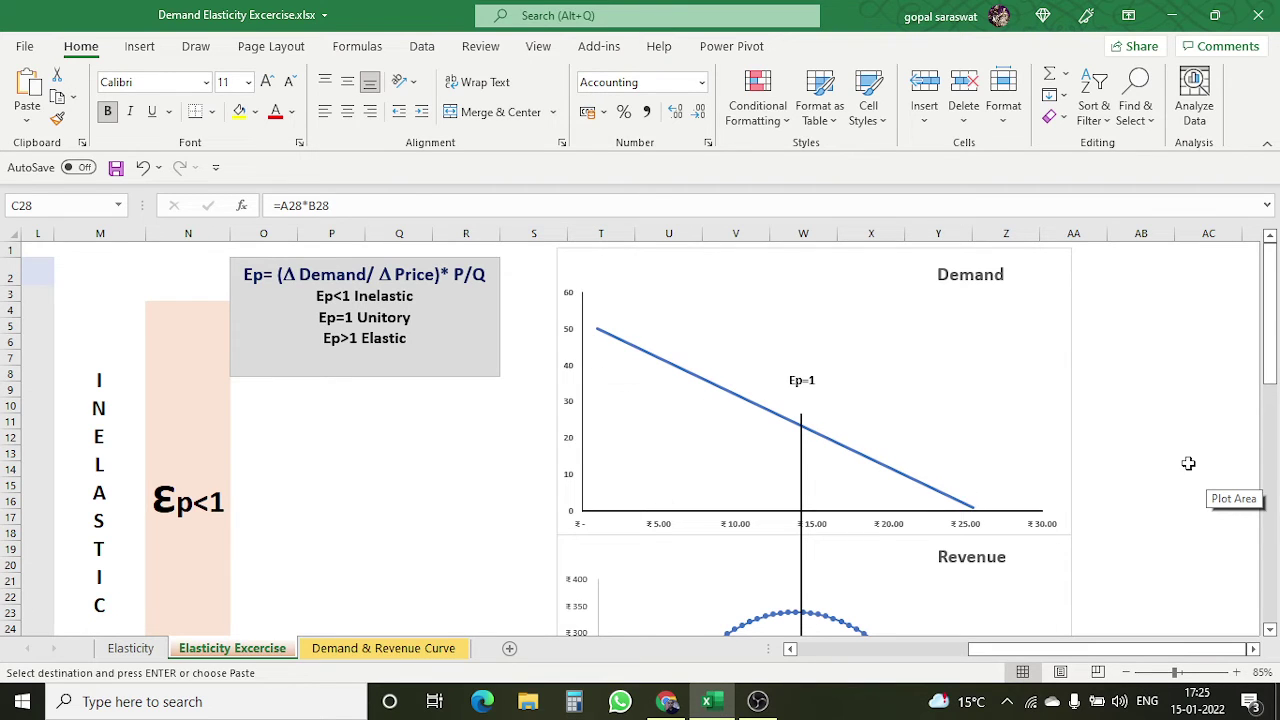
scroll(1188, 463, down, 1)
scroll(1188, 463, down, 3)
scroll(1188, 463, down, 1)
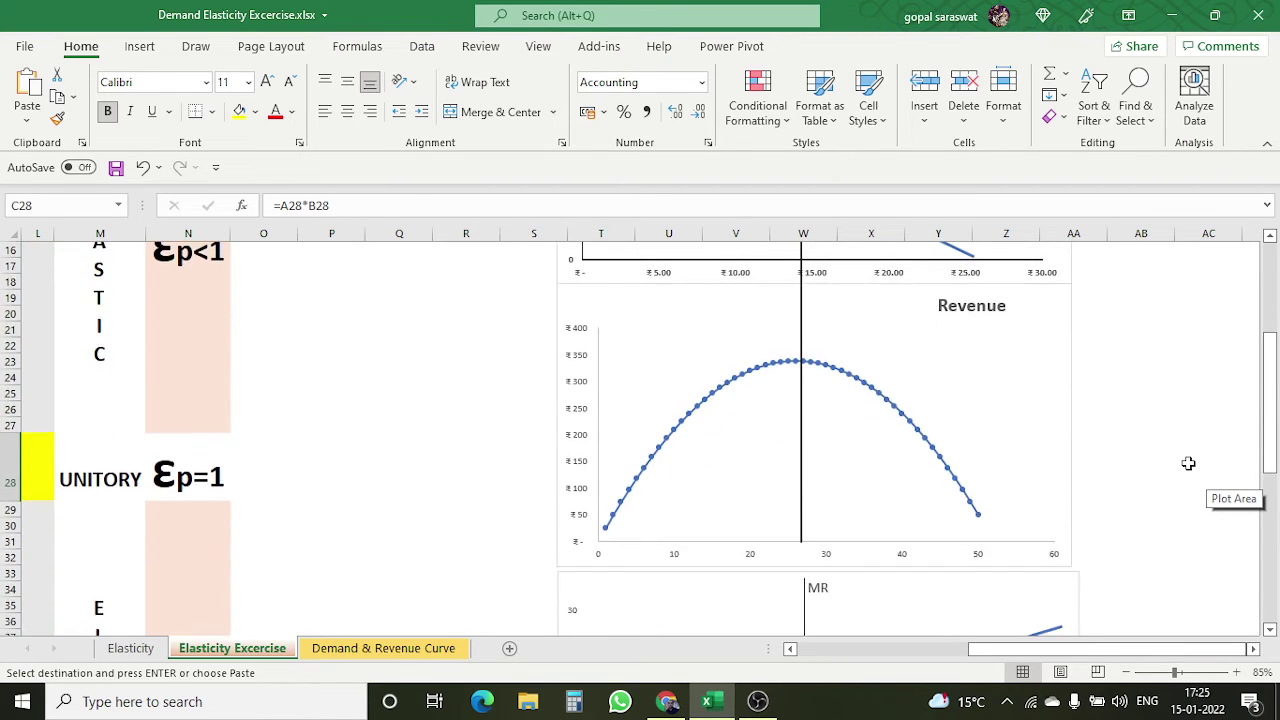
scroll(1188, 463, up, 1)
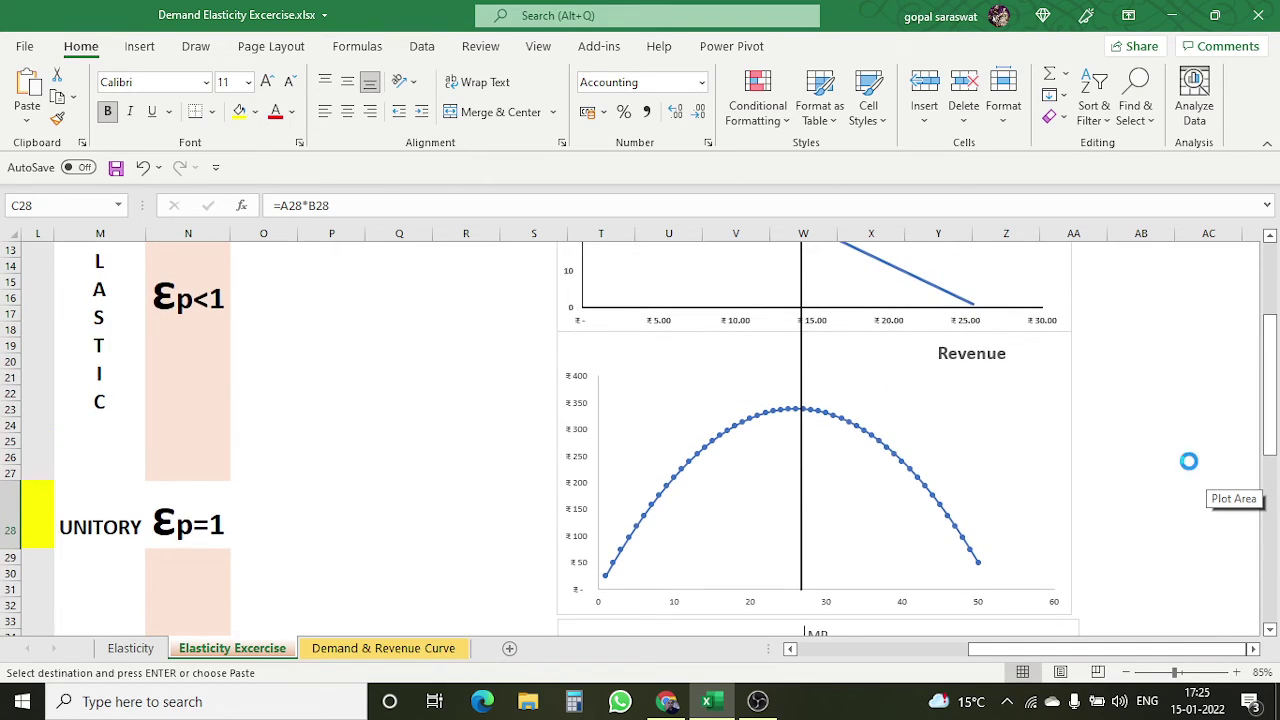
scroll(1188, 463, down, 1)
scroll(1188, 463, up, 1)
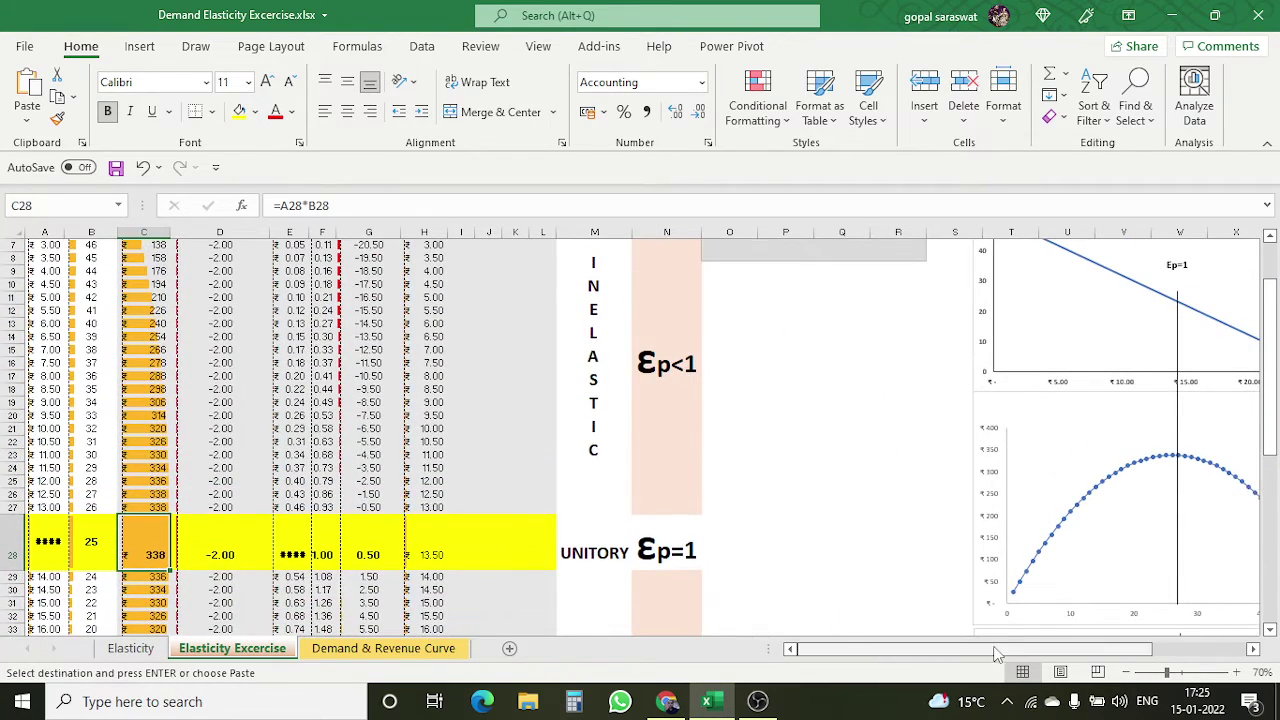
Compare the Demand, Revenue and MR charts at a reduced zoom along the Ep=1 line and select the chart group
drag(1018, 652, 1110, 652)
scroll(1155, 560, up, 1)
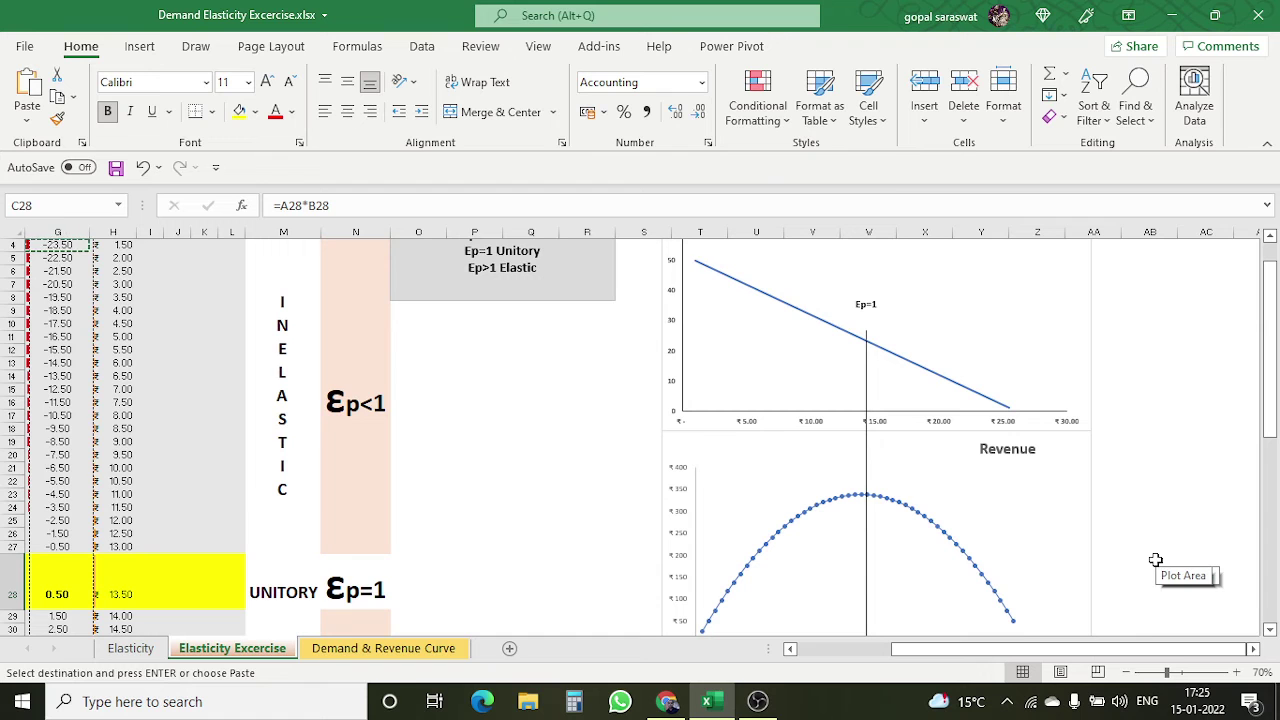
scroll(1155, 560, down, 1)
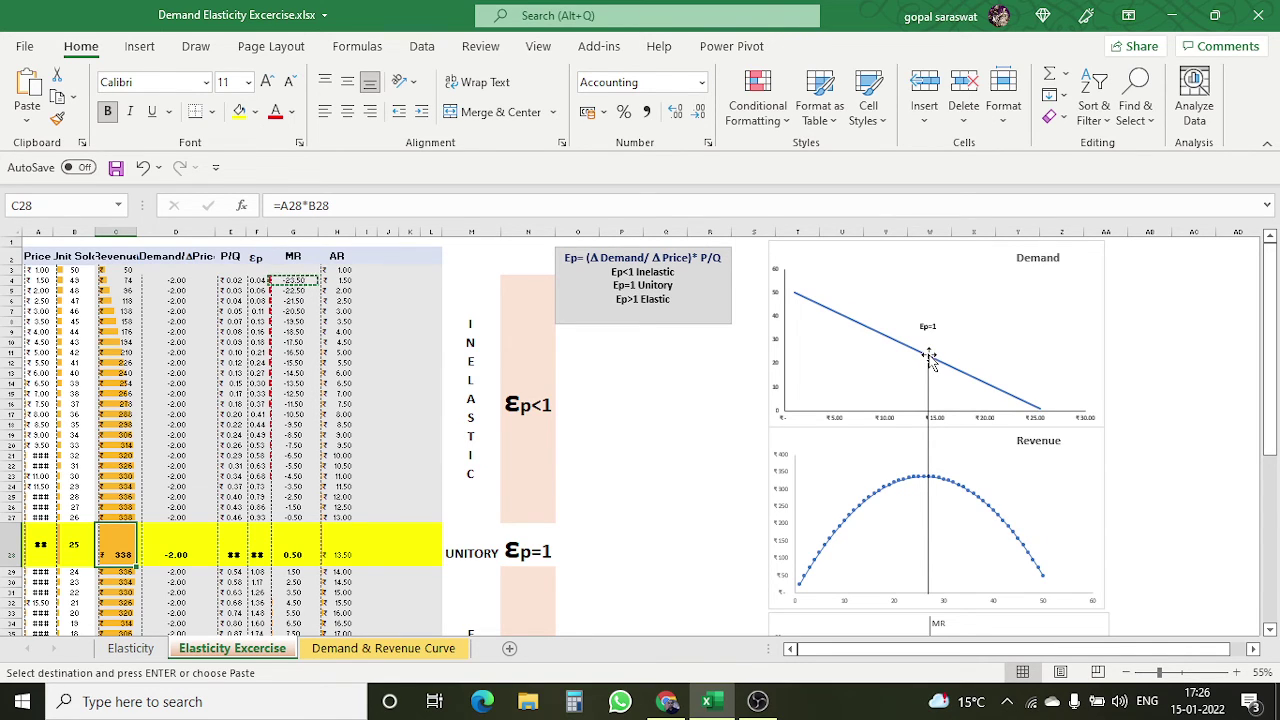
scroll(930, 362, down, 2)
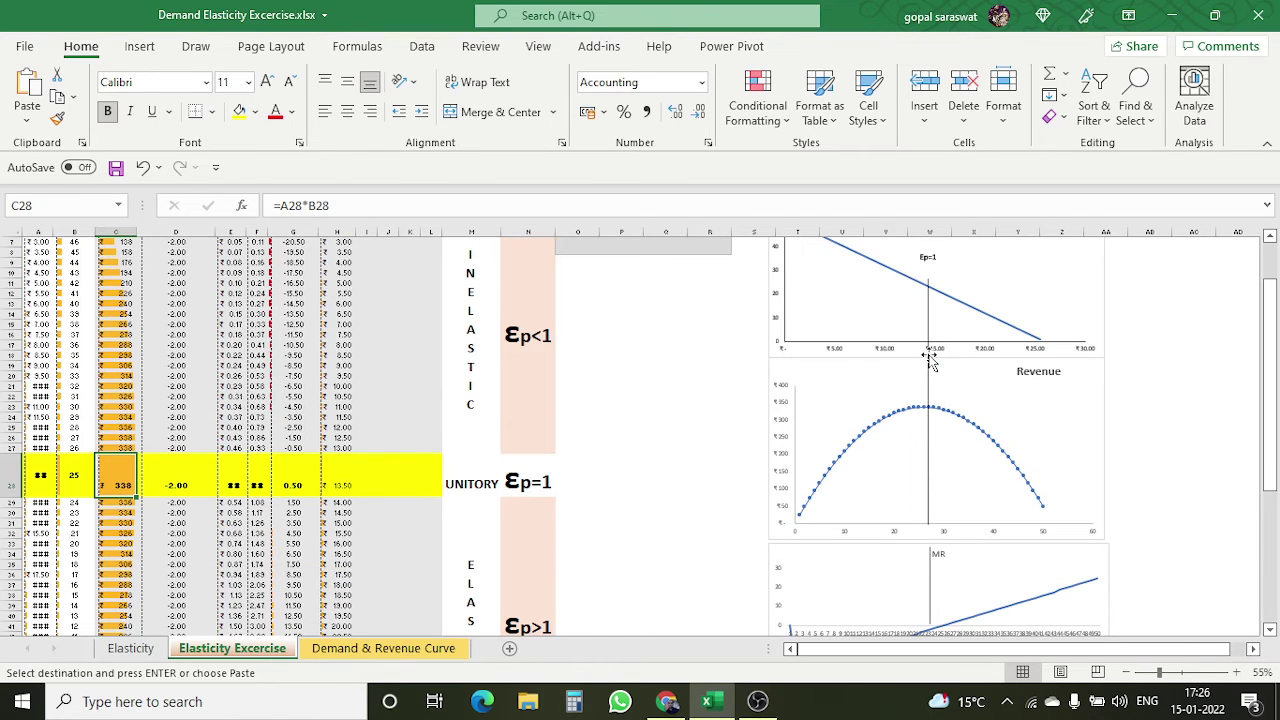
scroll(930, 362, up, 2)
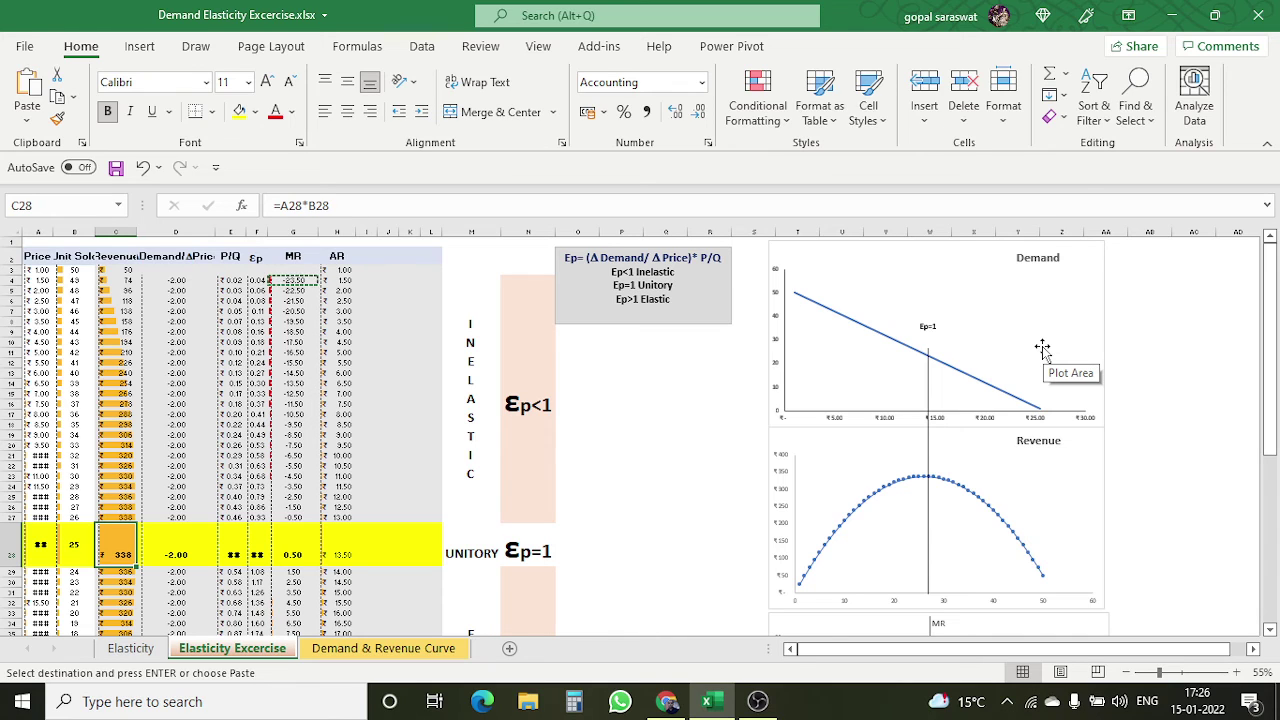
click(929, 481)
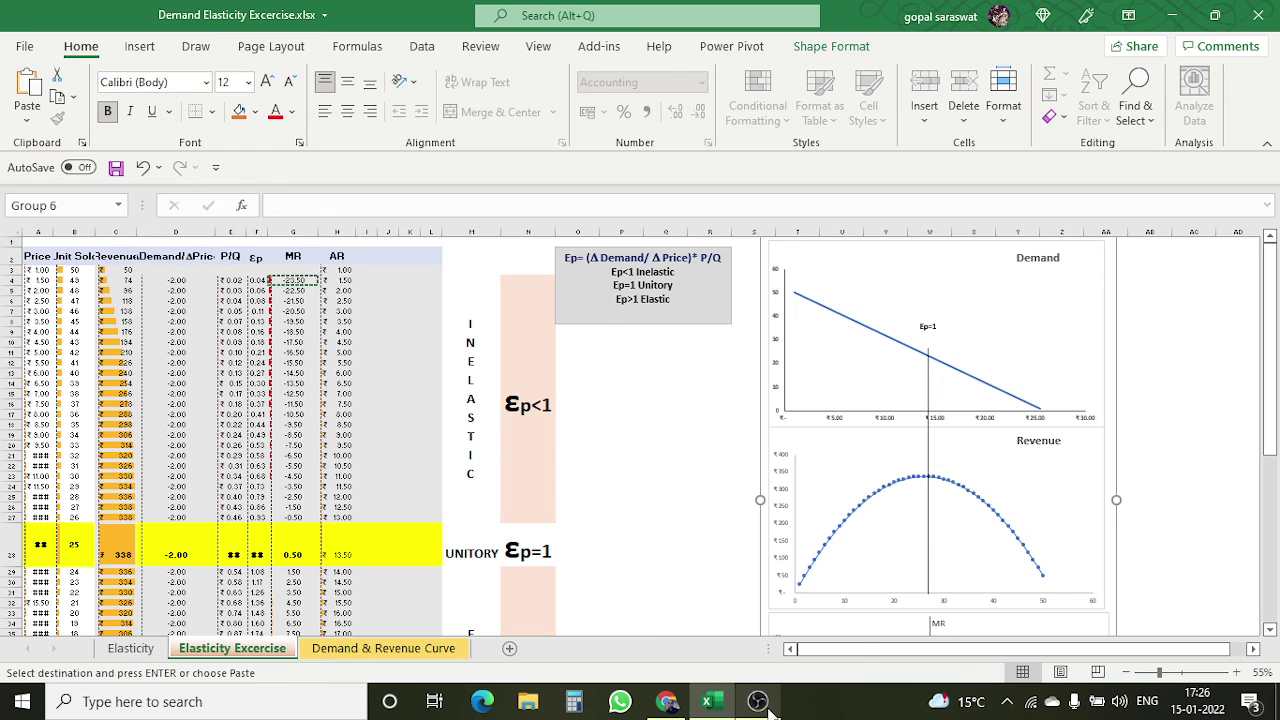
mouse_move(769, 710)
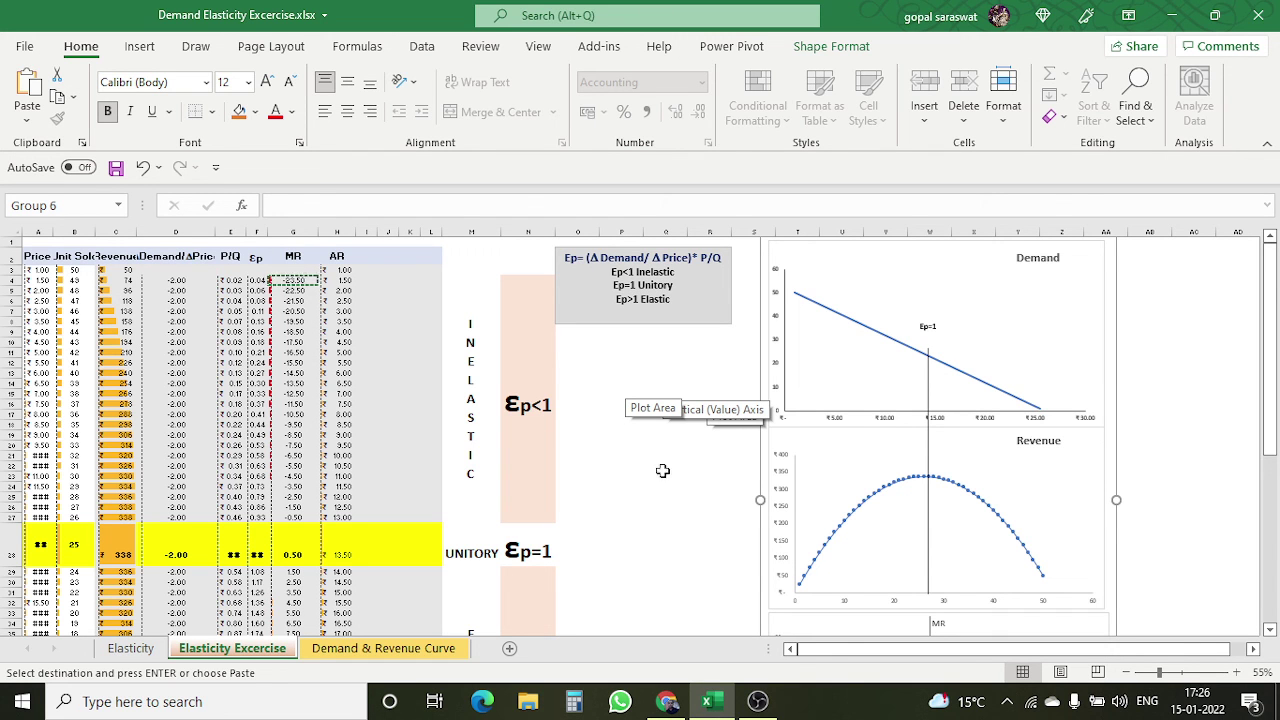
click(757, 701)
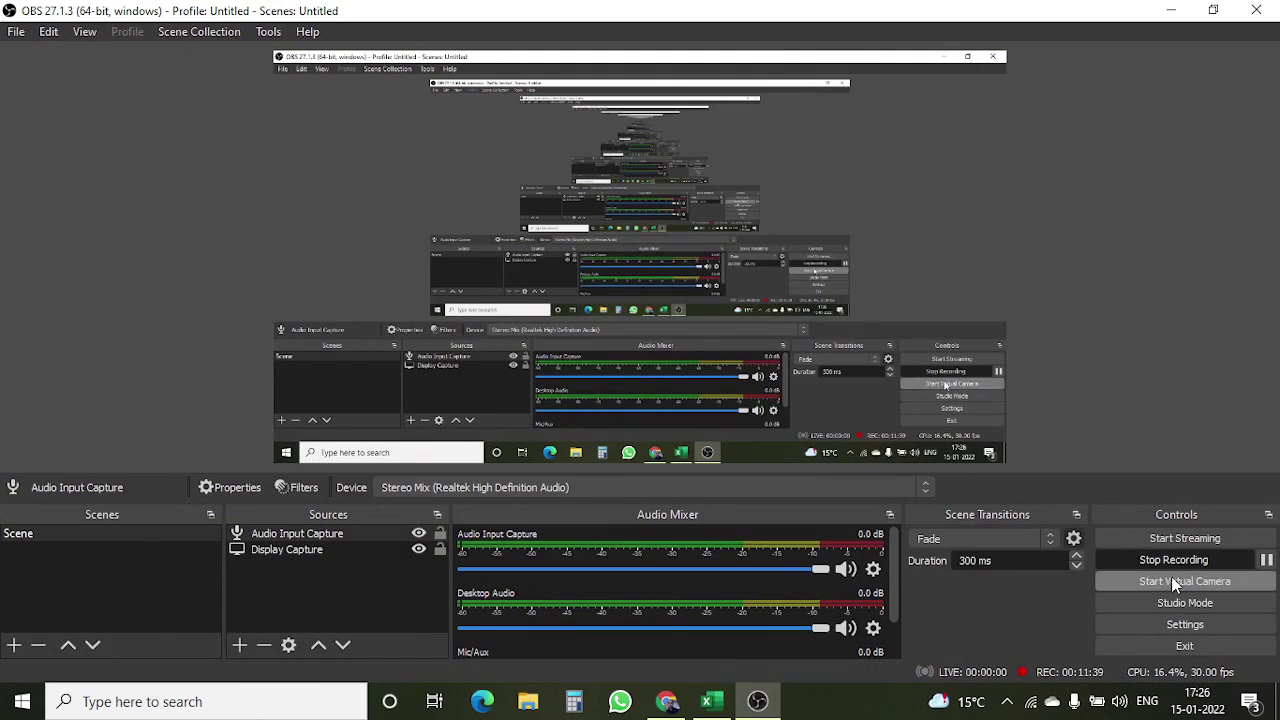